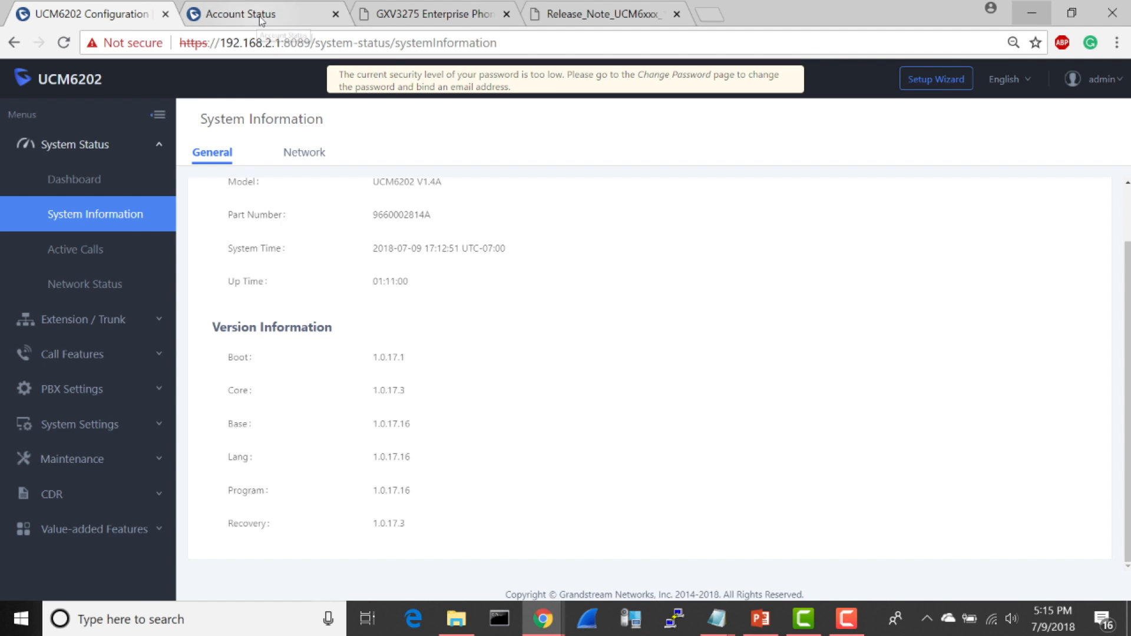
Step: Examine the SIP user IDs and registration status of the GXP2170 phone's accounts on its Account Status page
click(260, 18)
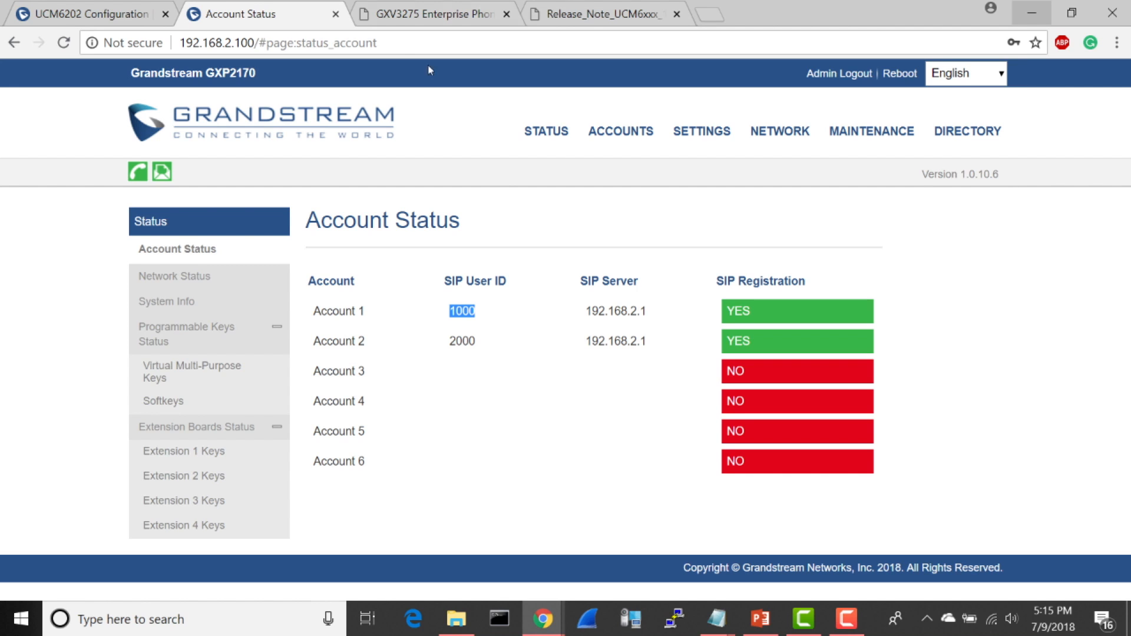
click(506, 184)
double_click(453, 310)
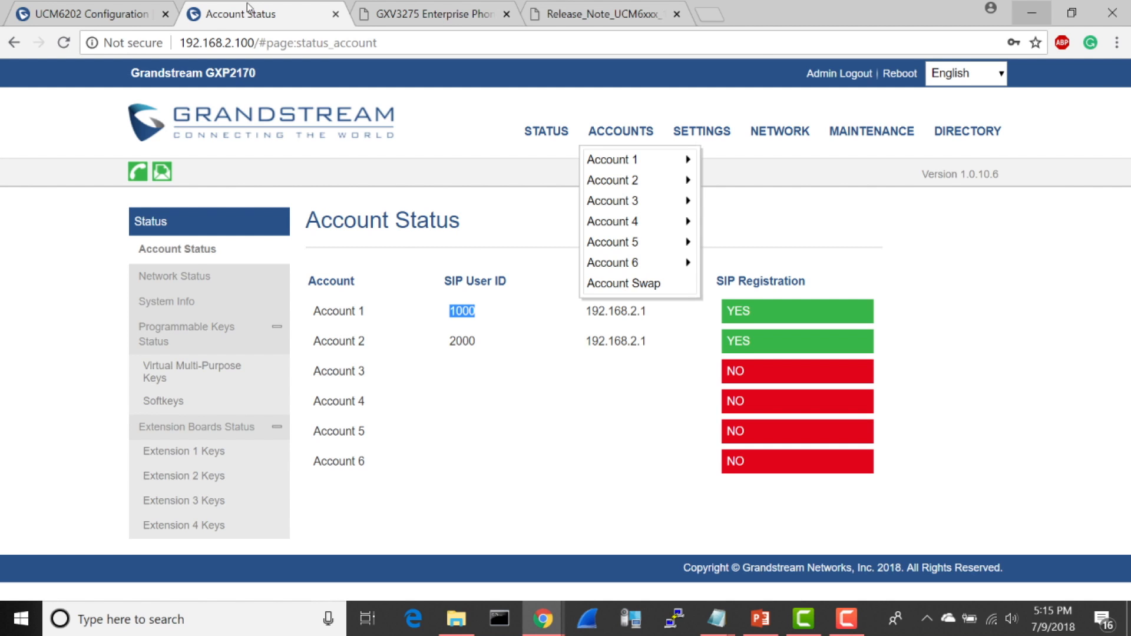
click(95, 13)
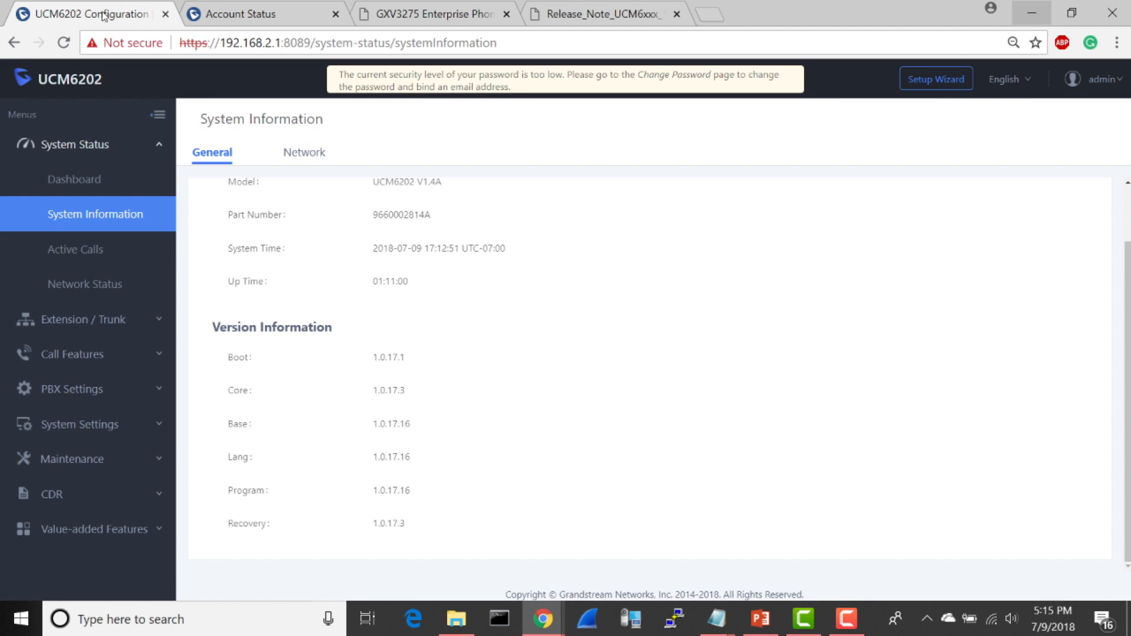
click(244, 13)
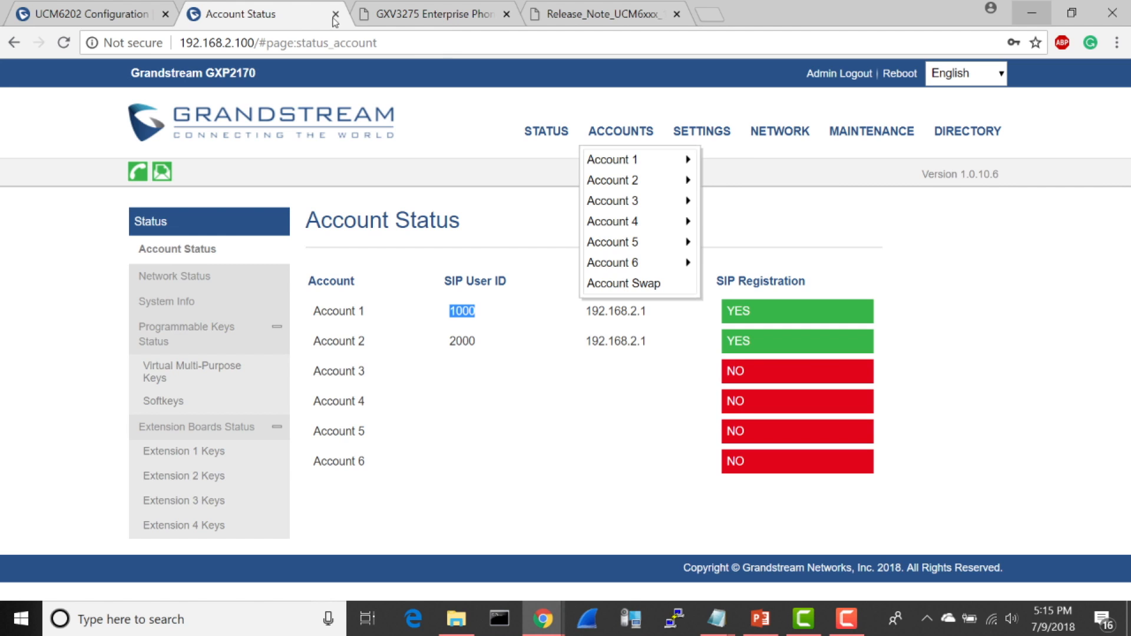
click(1093, 102)
Step: Open the phone's Virtual Multi-Purpose Keys list and examine the Shared and Monitored Call Park entries
mouse_move(610, 151)
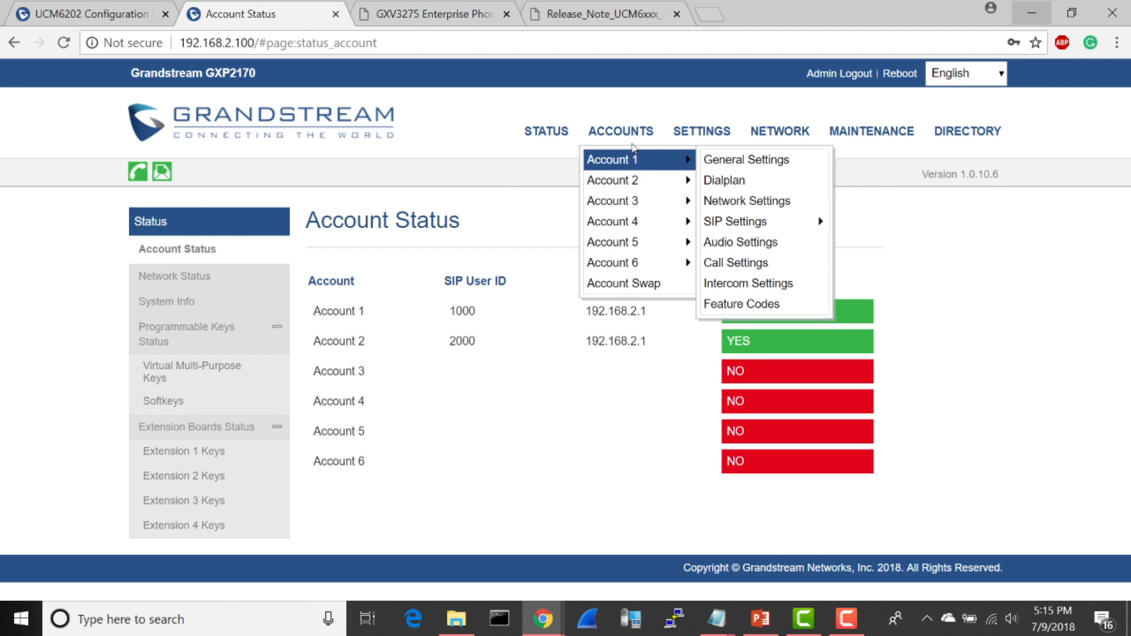
mouse_move(702, 127)
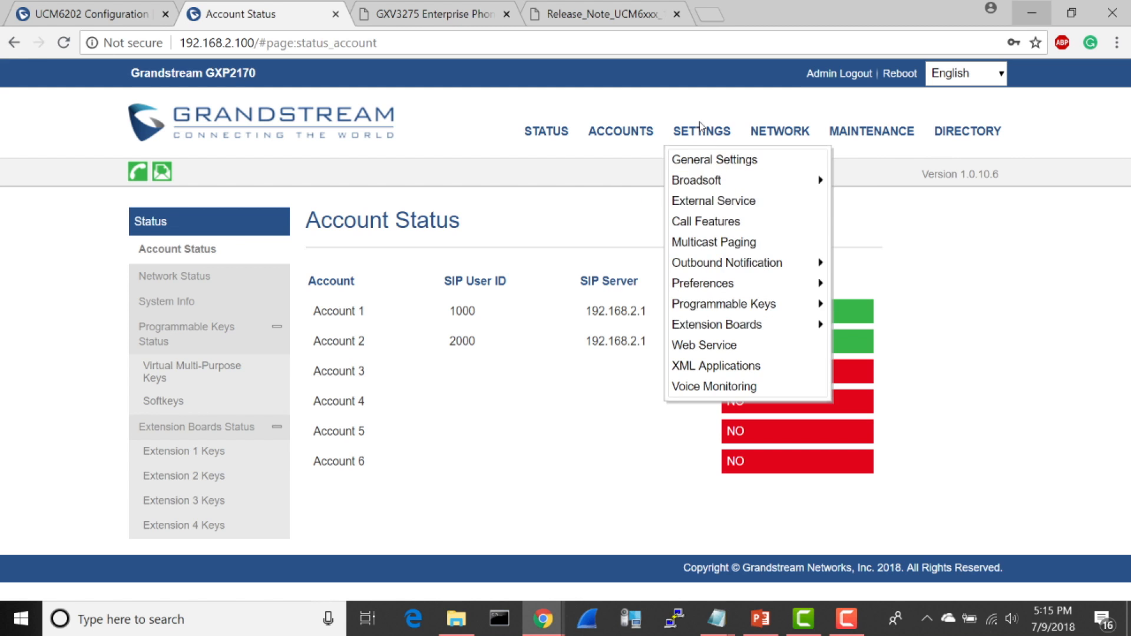
mouse_move(720, 322)
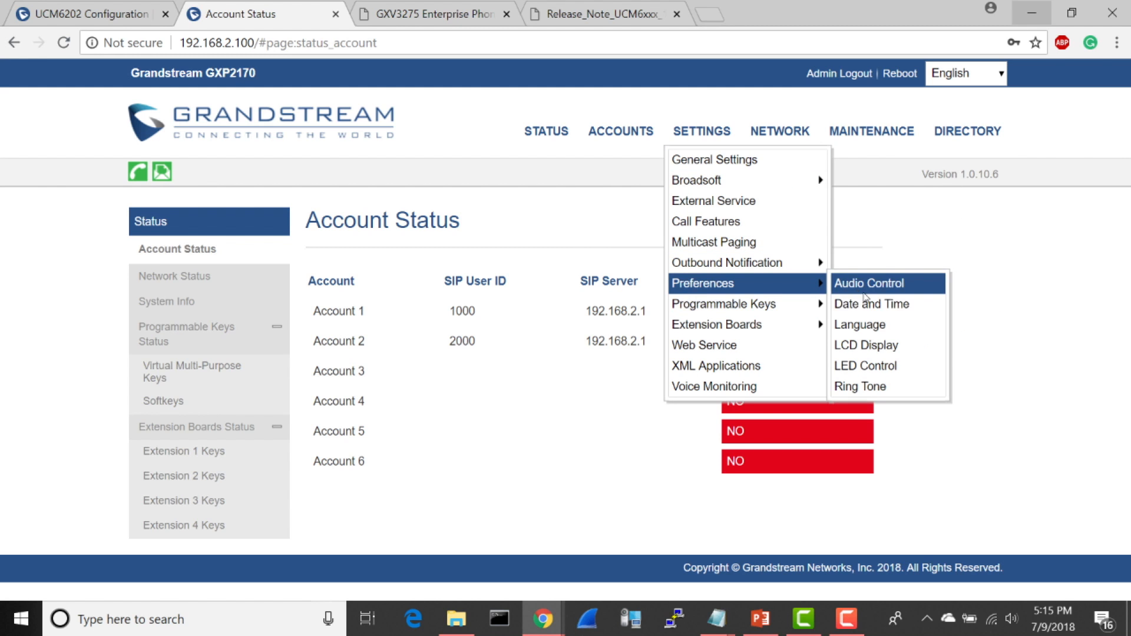
mouse_move(804, 304)
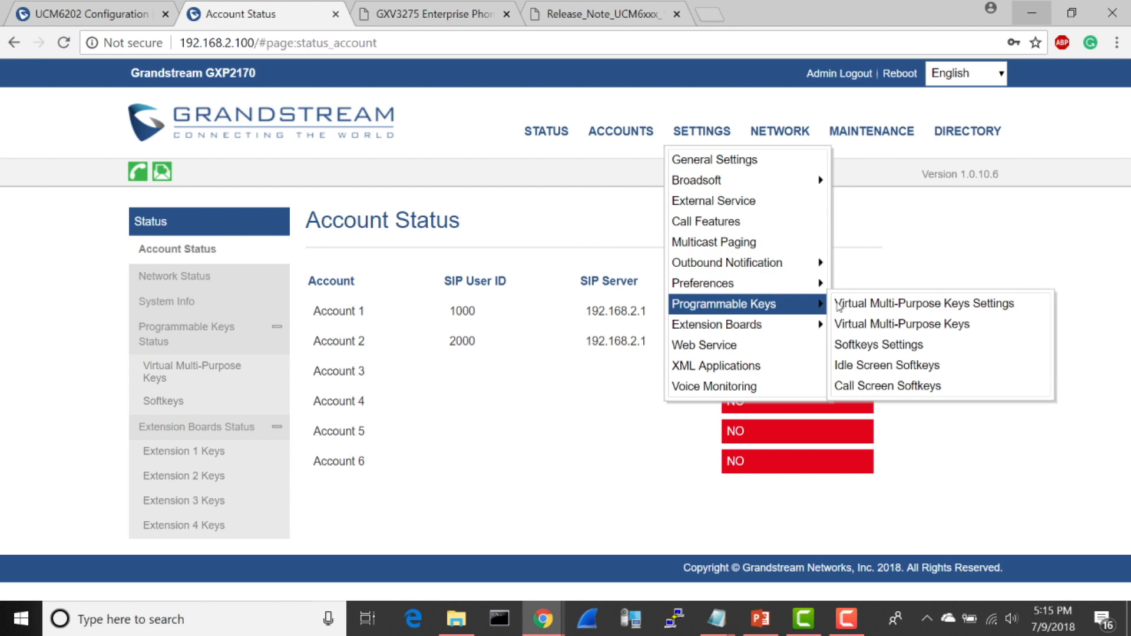
click(884, 326)
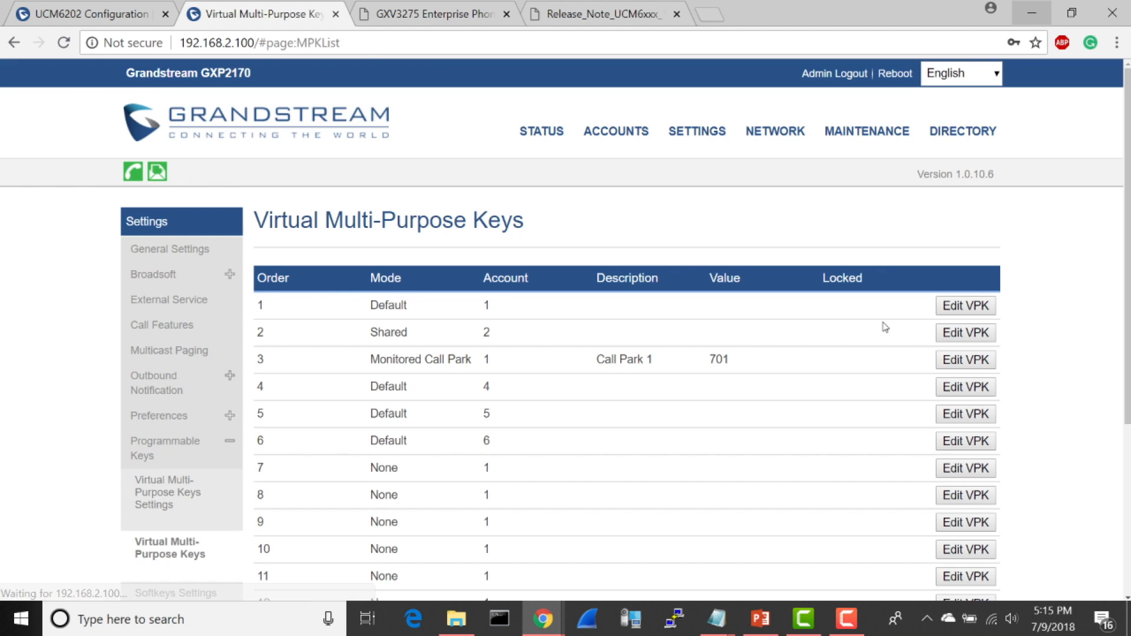
double_click(388, 358)
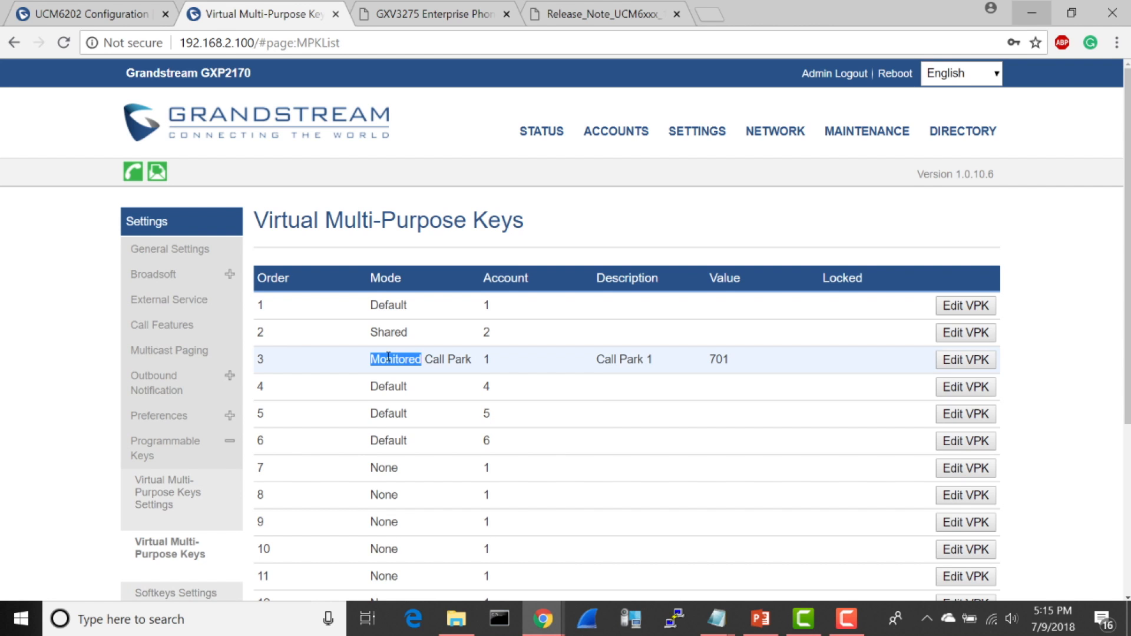
click(596, 218)
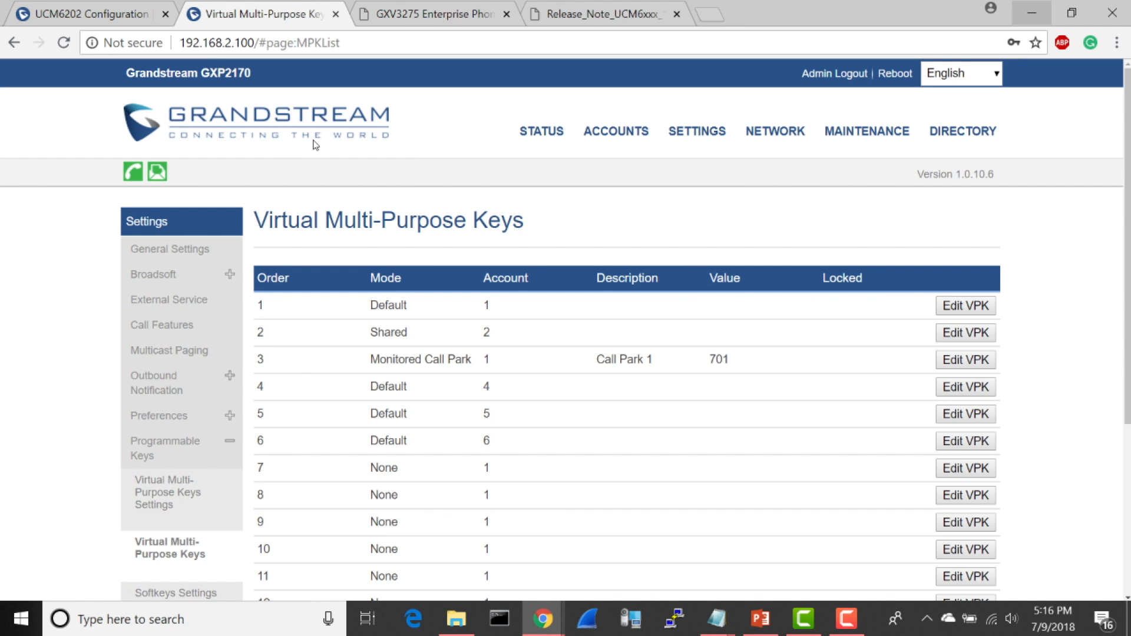
Step: Review the Enable SCA option in extension 100's basic settings on the UCM6202, and leave without saving
click(88, 16)
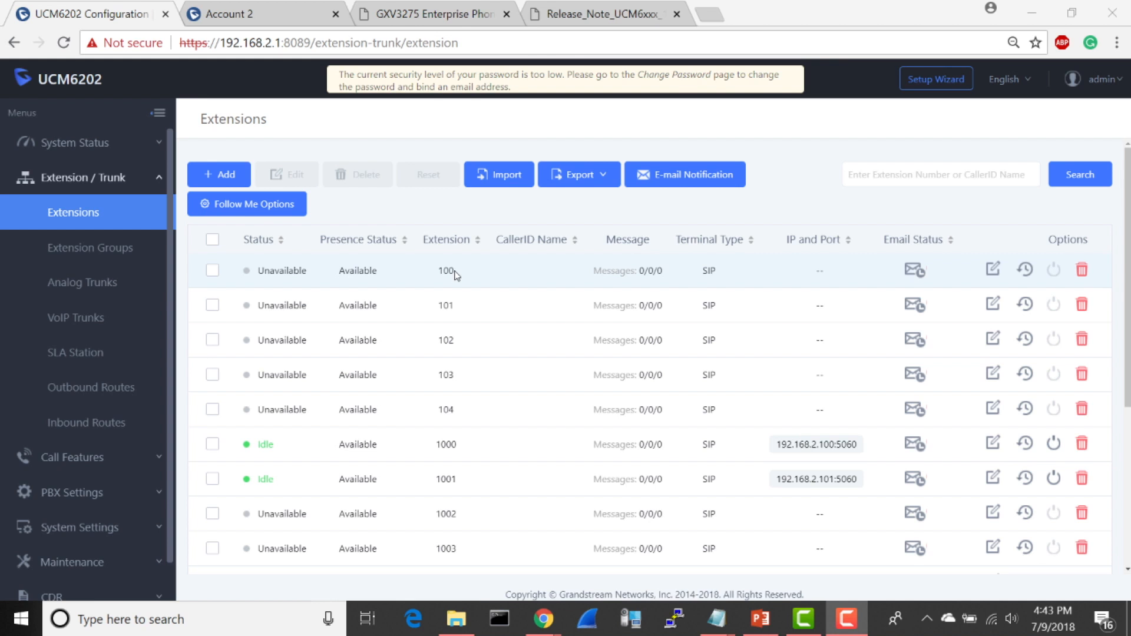
click(992, 270)
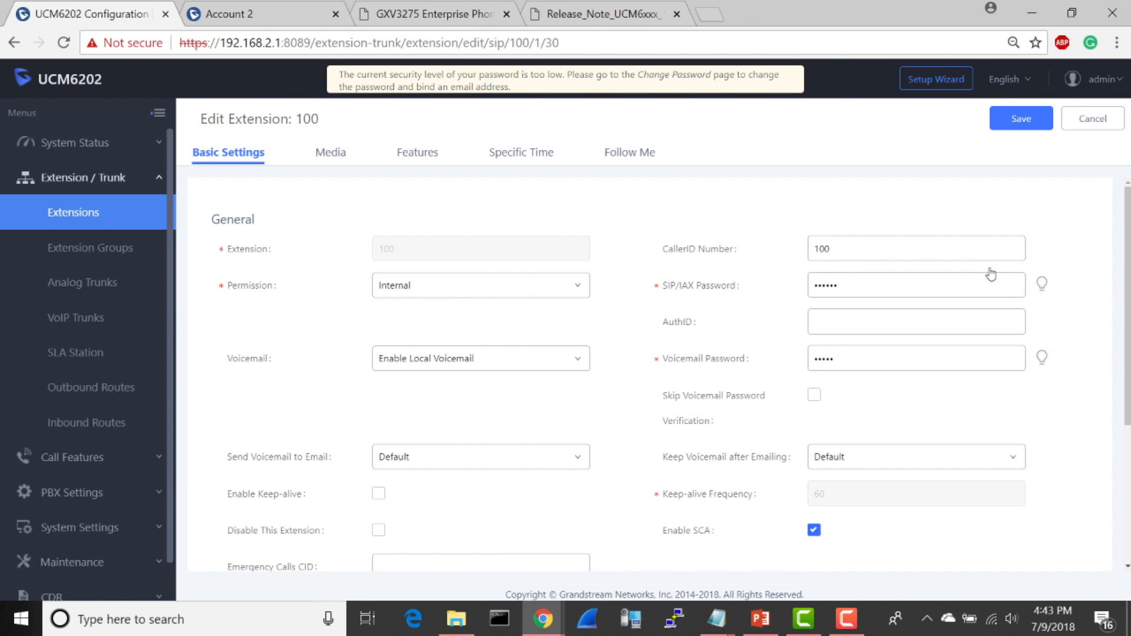
scroll(672, 347, down, 2)
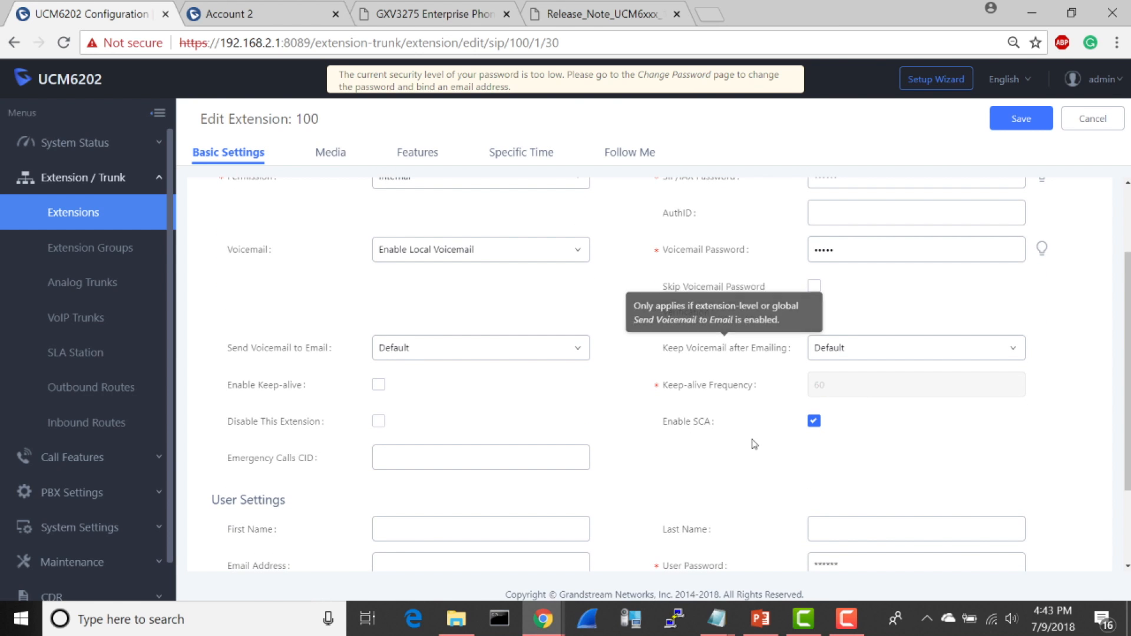
mouse_move(703, 427)
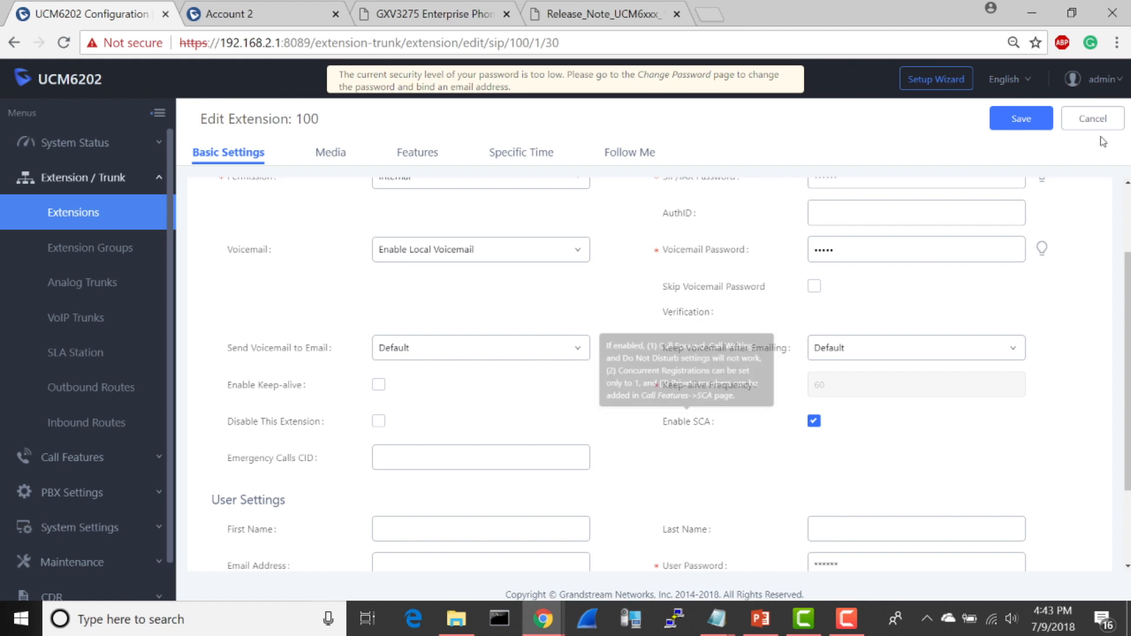
click(1094, 119)
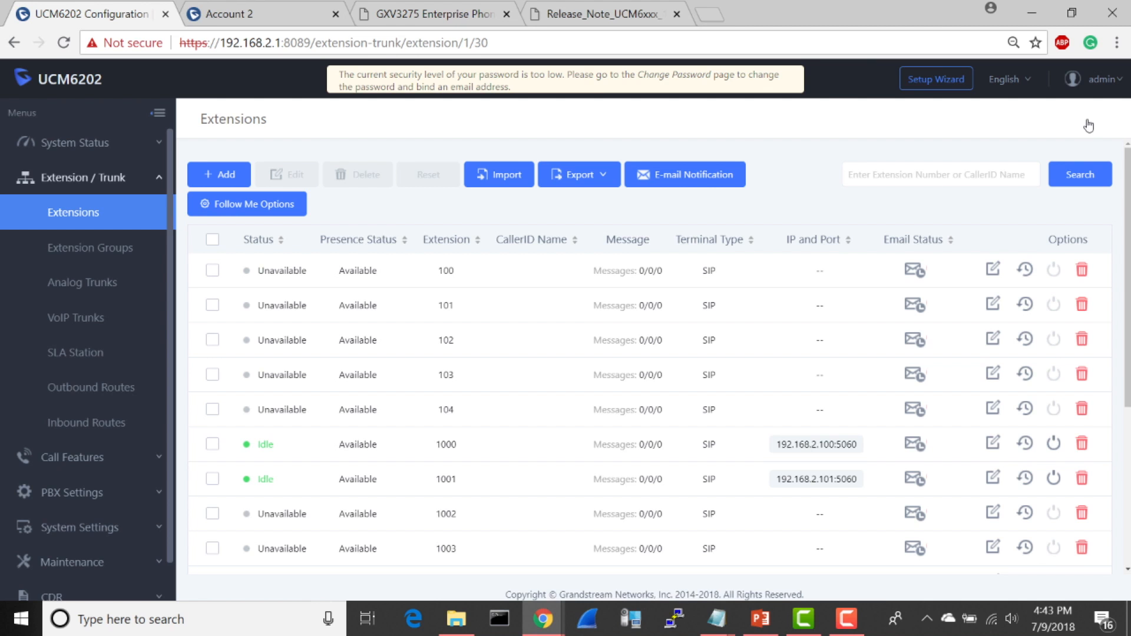
Step: Open the SCA call feature and add private number 2000 to shared line 100
click(105, 466)
scroll(105, 466, down, 5)
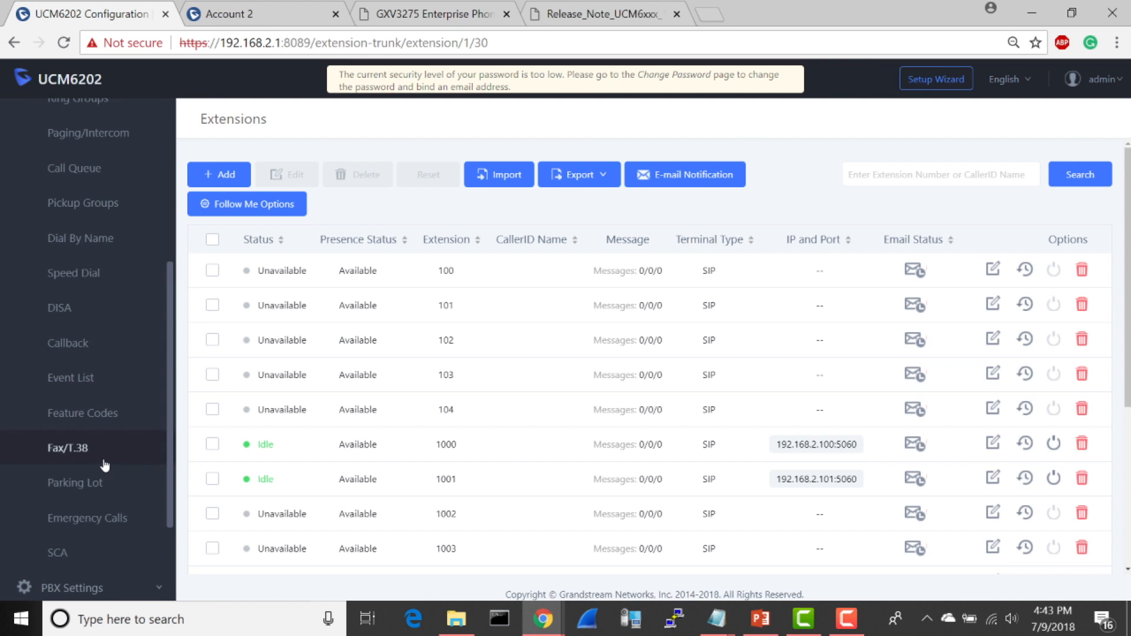
click(65, 554)
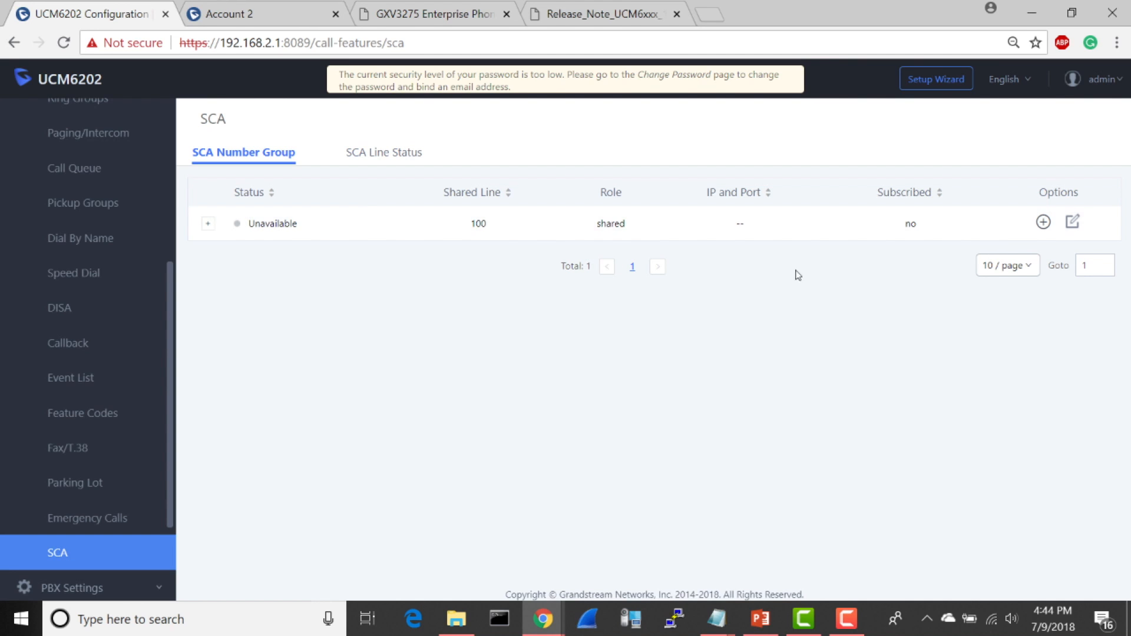
click(1043, 223)
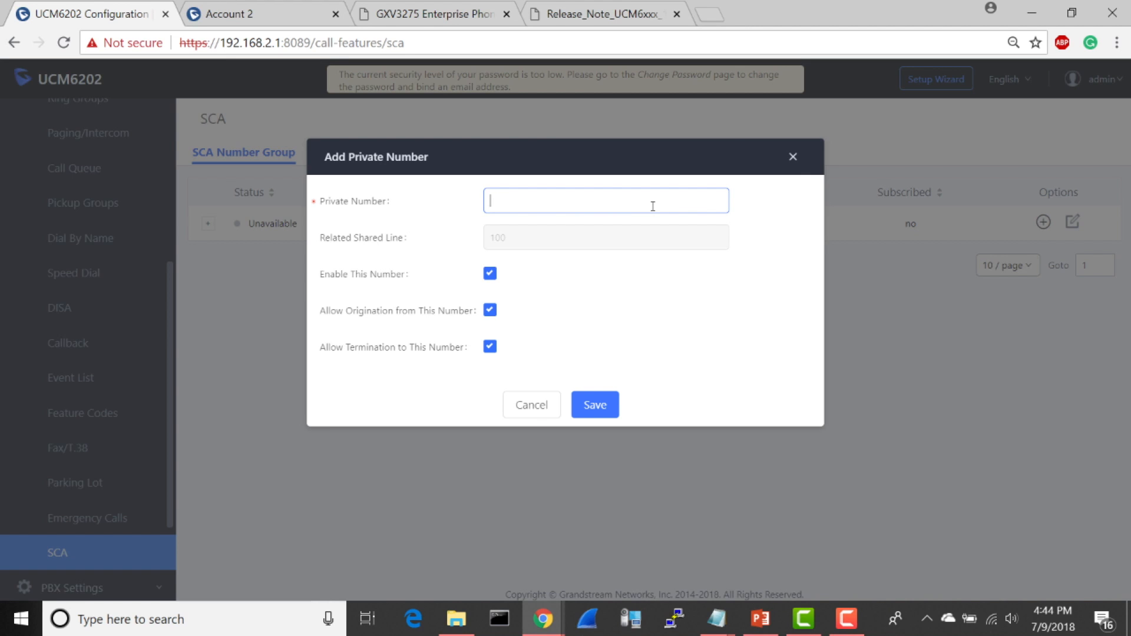
text(2000)
click(595, 406)
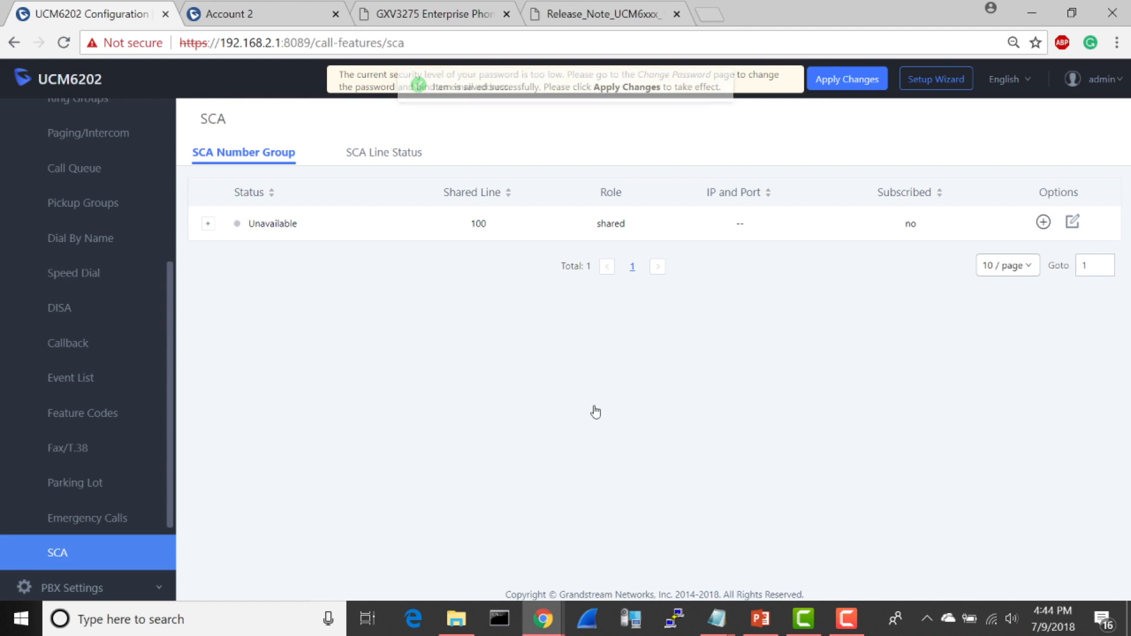
Step: Expand shared line 100, add private number 2001 to it, and apply the pending changes
click(208, 224)
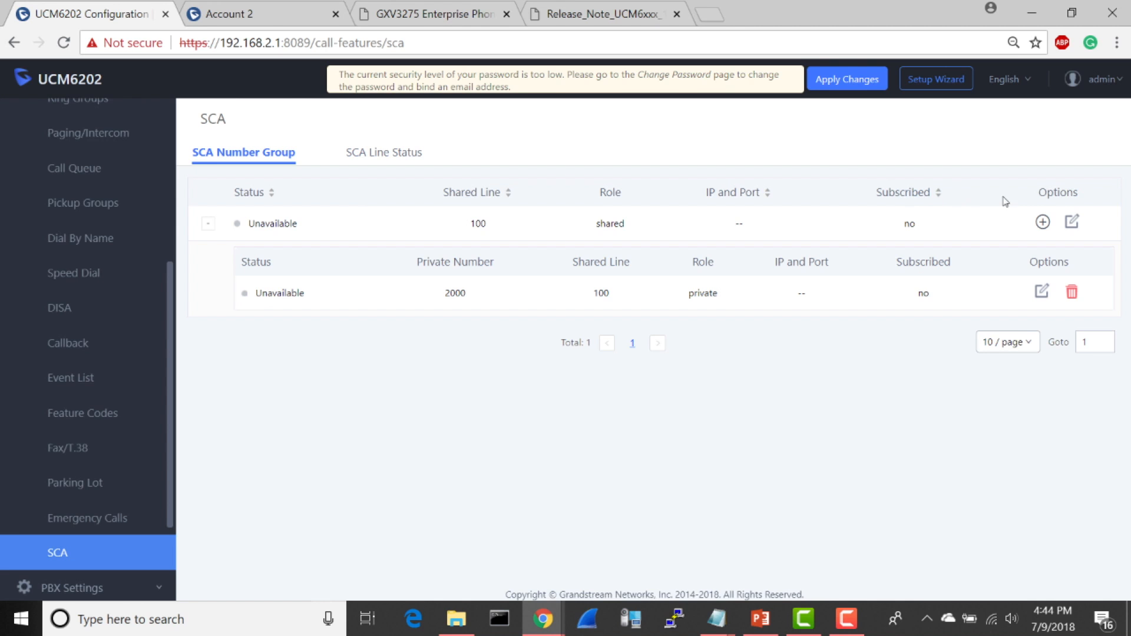
click(1042, 221)
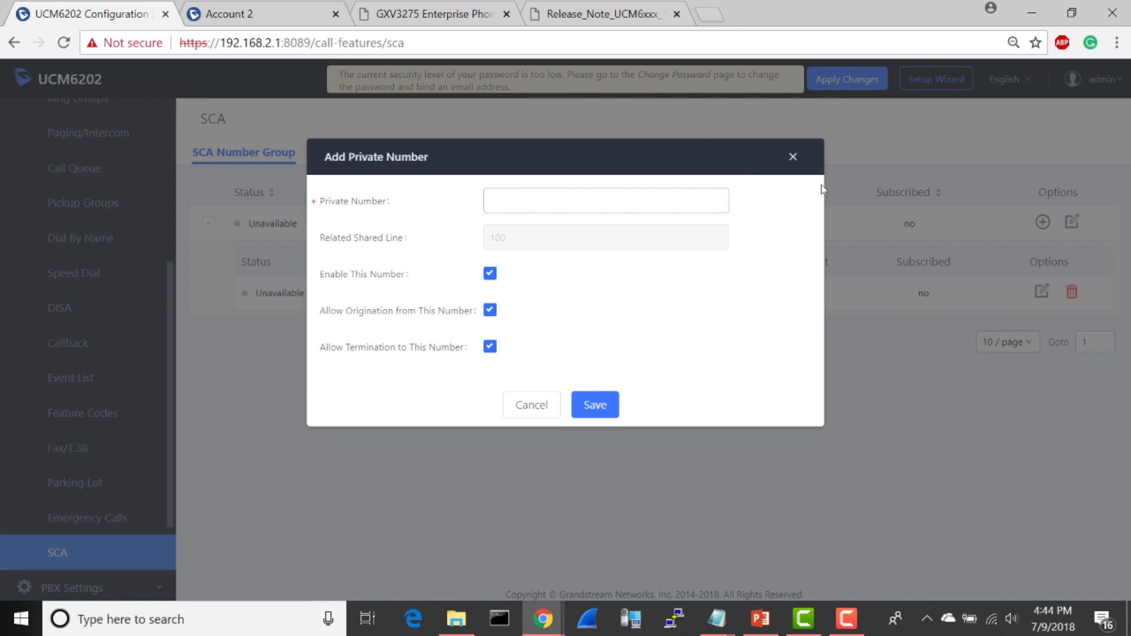
click(700, 198)
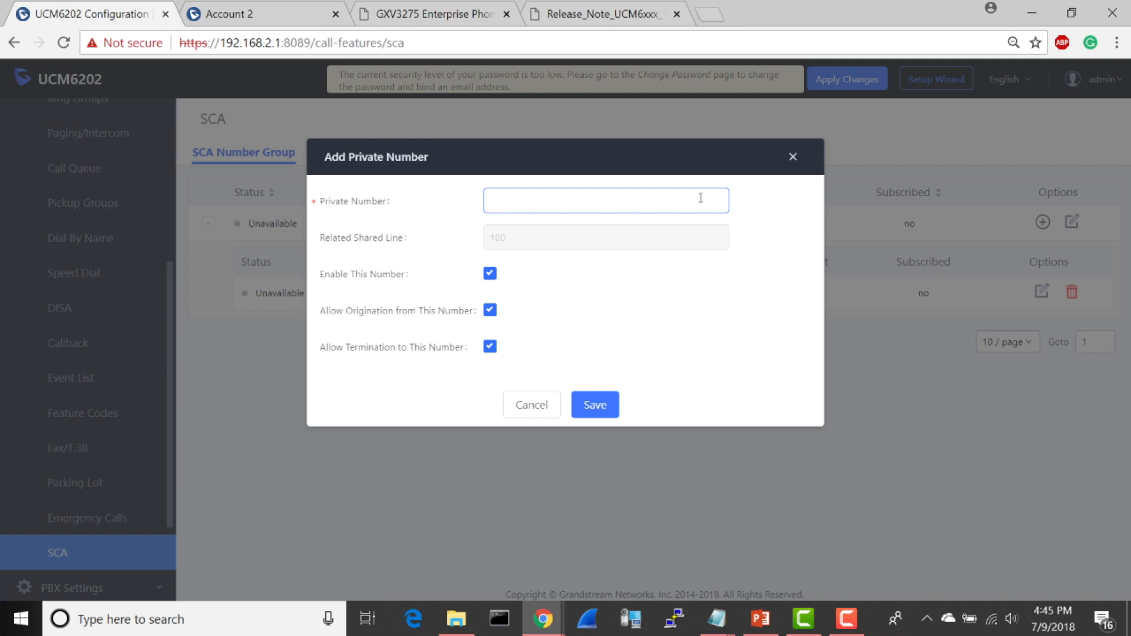
text(2001)
click(588, 402)
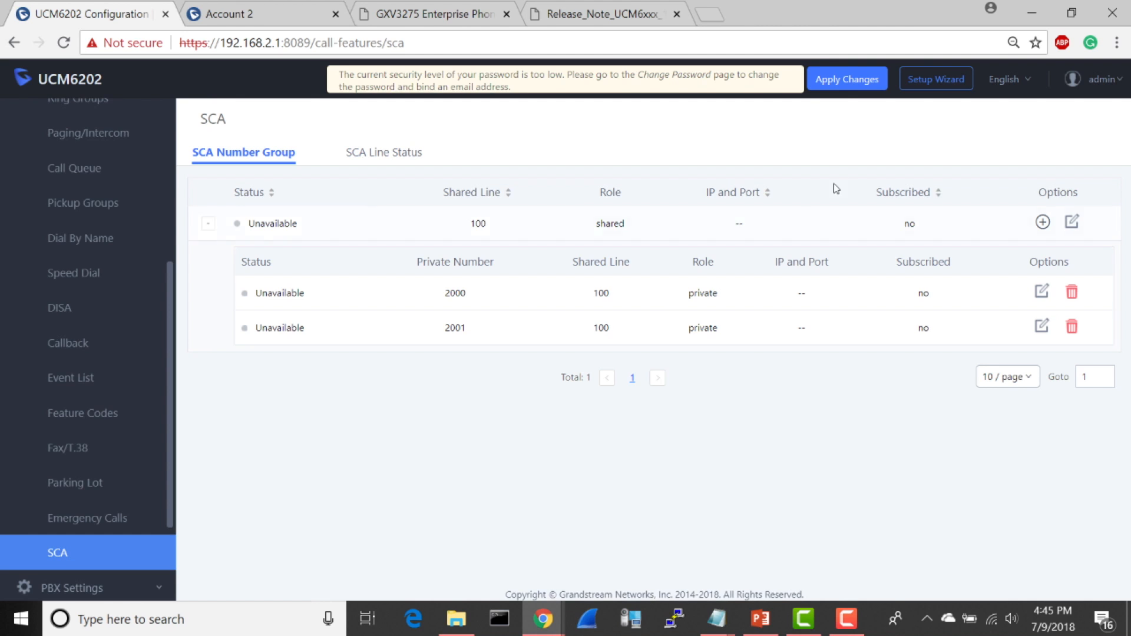
click(848, 80)
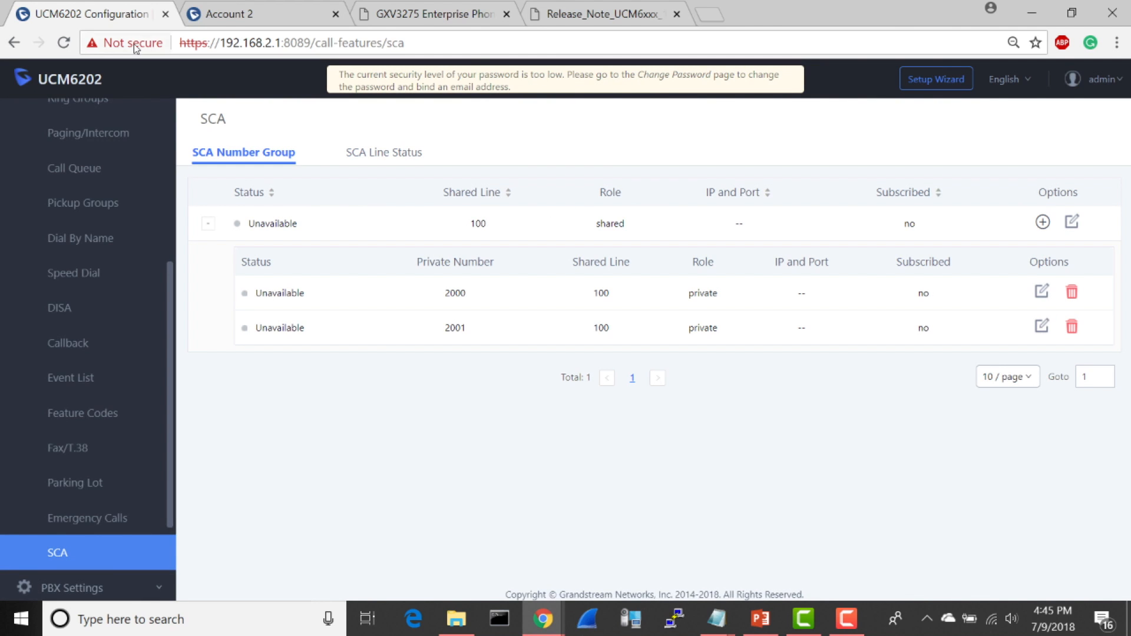
Step: In the GXP2170's Account 2 general settings, name the account Line 1 and set the SIP server to 192.168.2.1
click(295, 14)
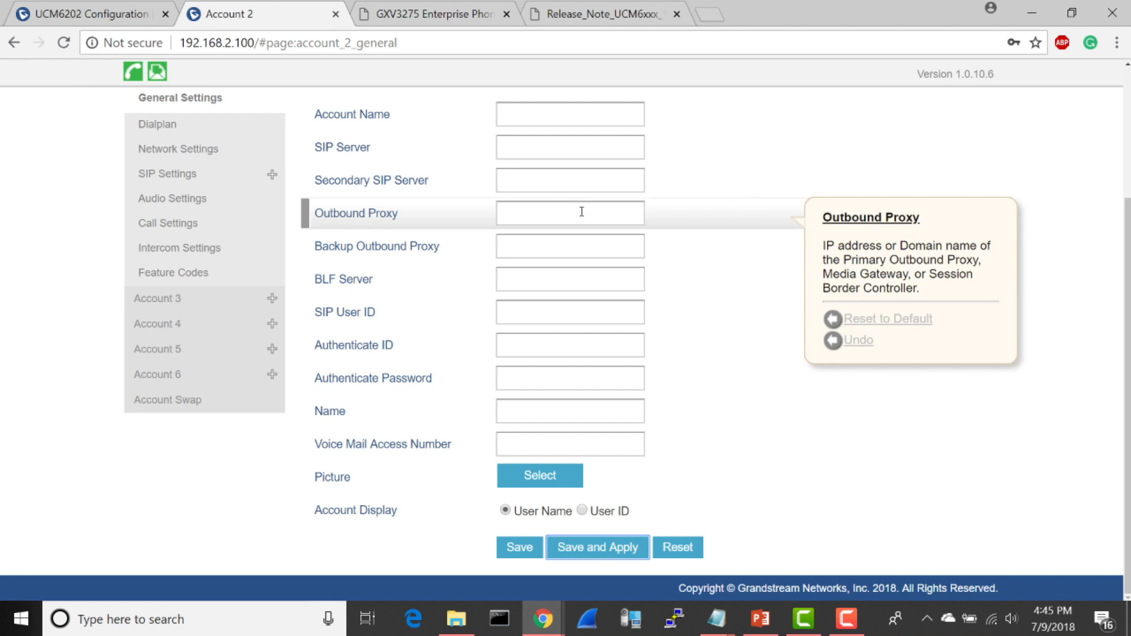
scroll(582, 212, up, 3)
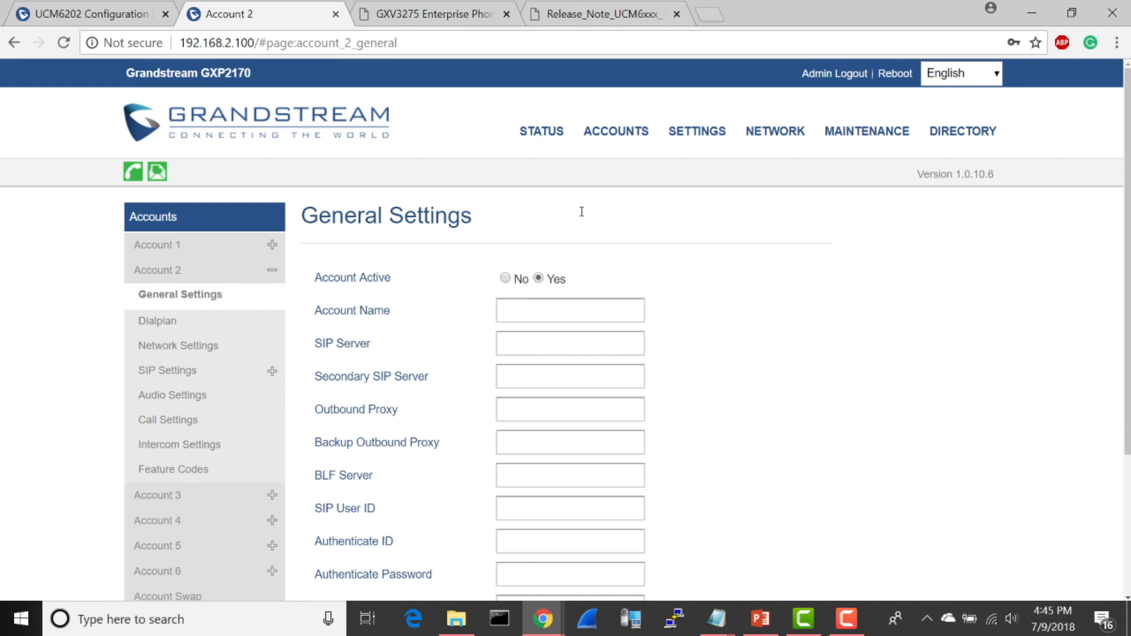
click(562, 313)
text(Line 1)
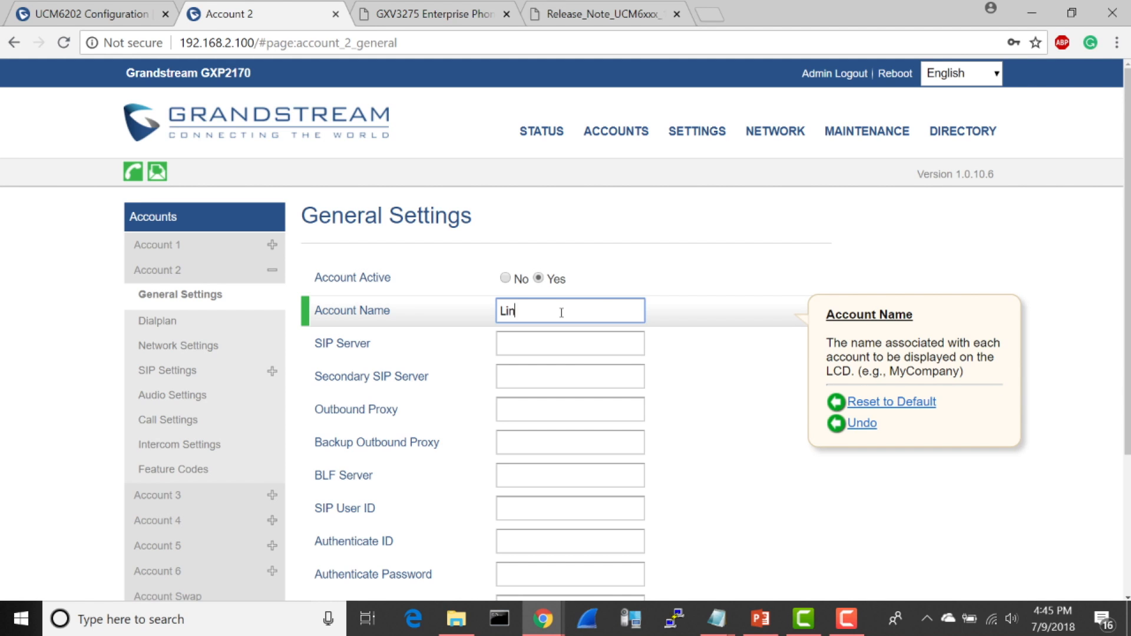
click(555, 341)
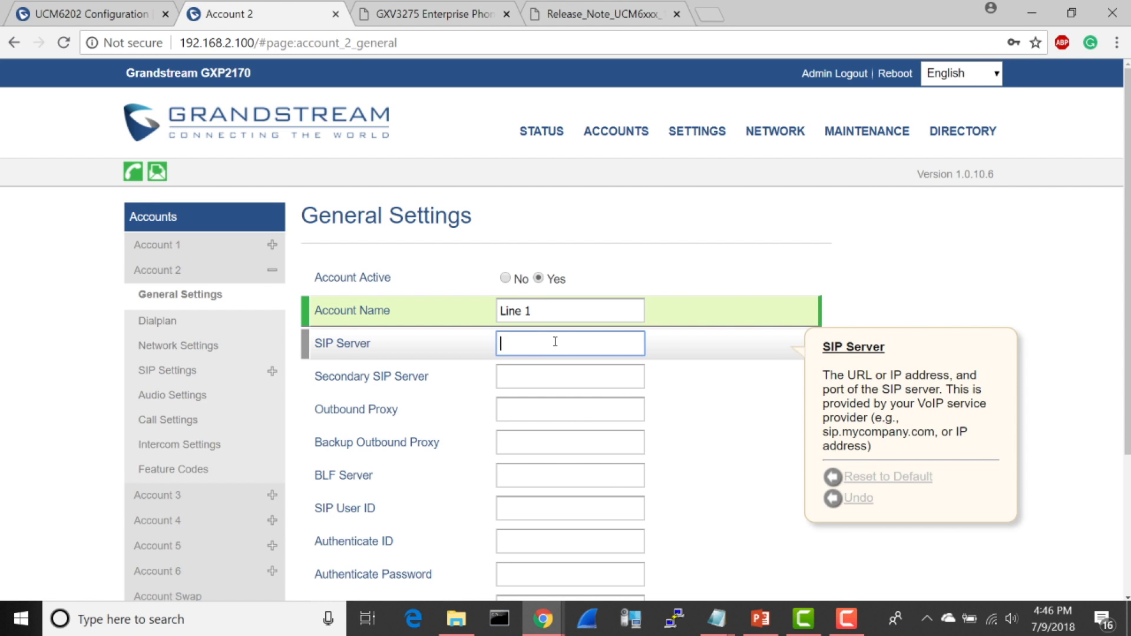
text(192.168)
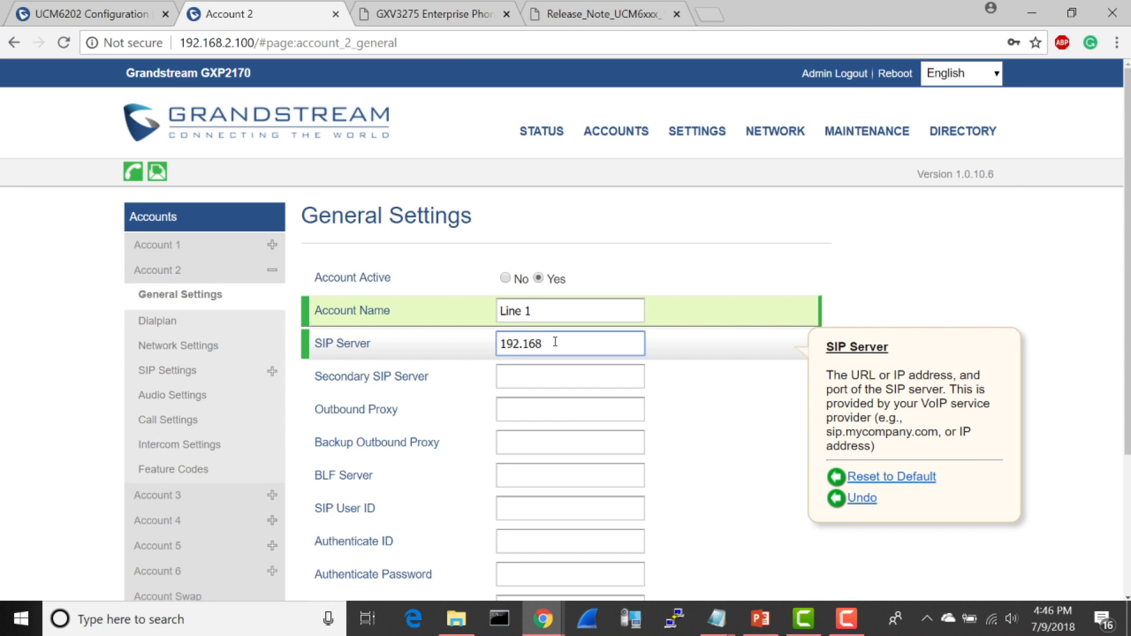
text(.2.1)
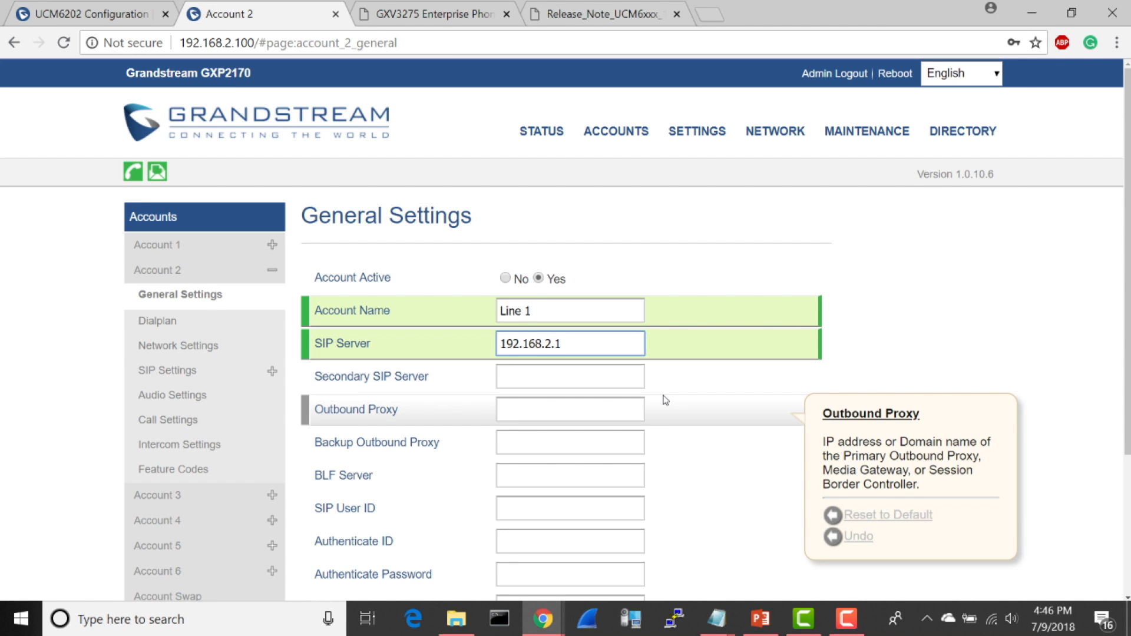
Step: Set Account 2's SIP User ID to 2000 and its Authenticate ID to 100
scroll(666, 400, down, 2)
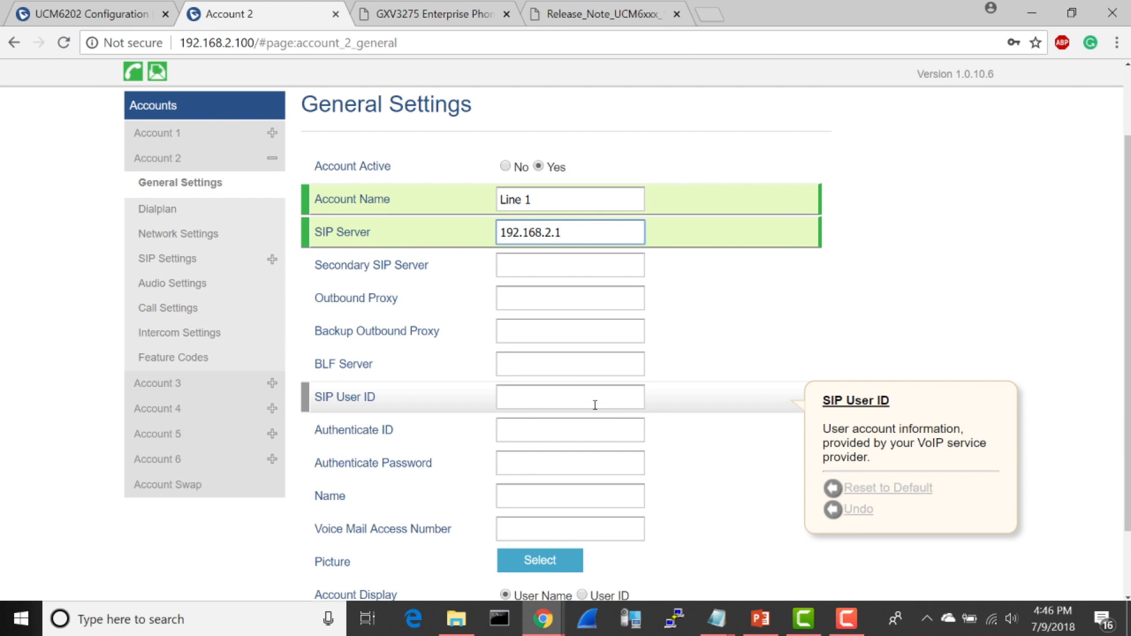
click(594, 411)
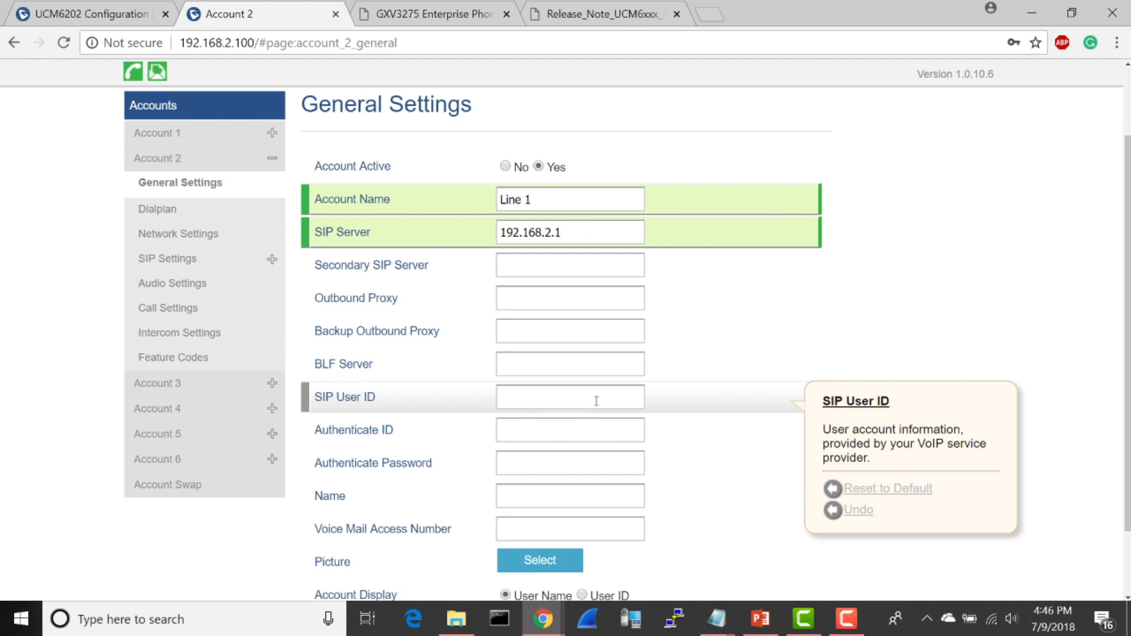
click(597, 401)
text(2)
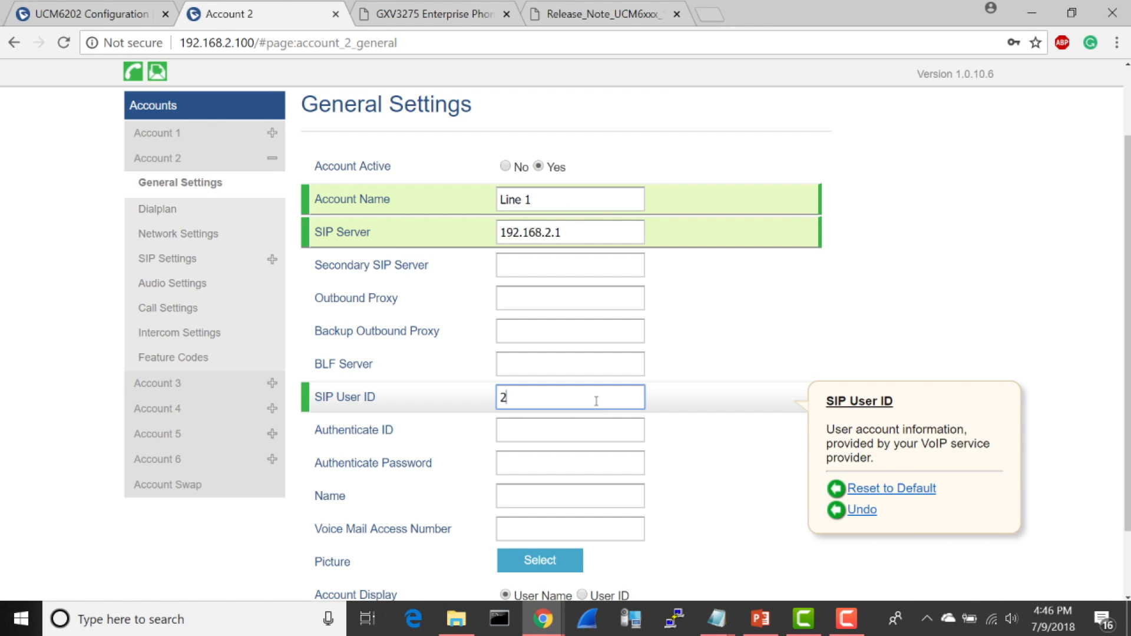
text(000)
click(586, 431)
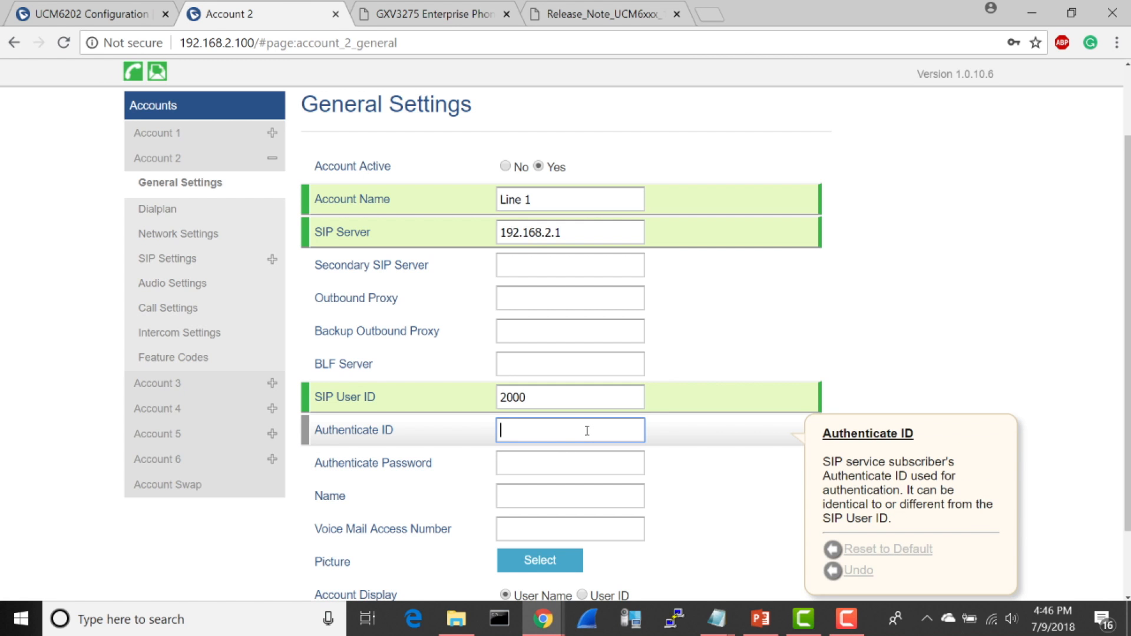
text(100)
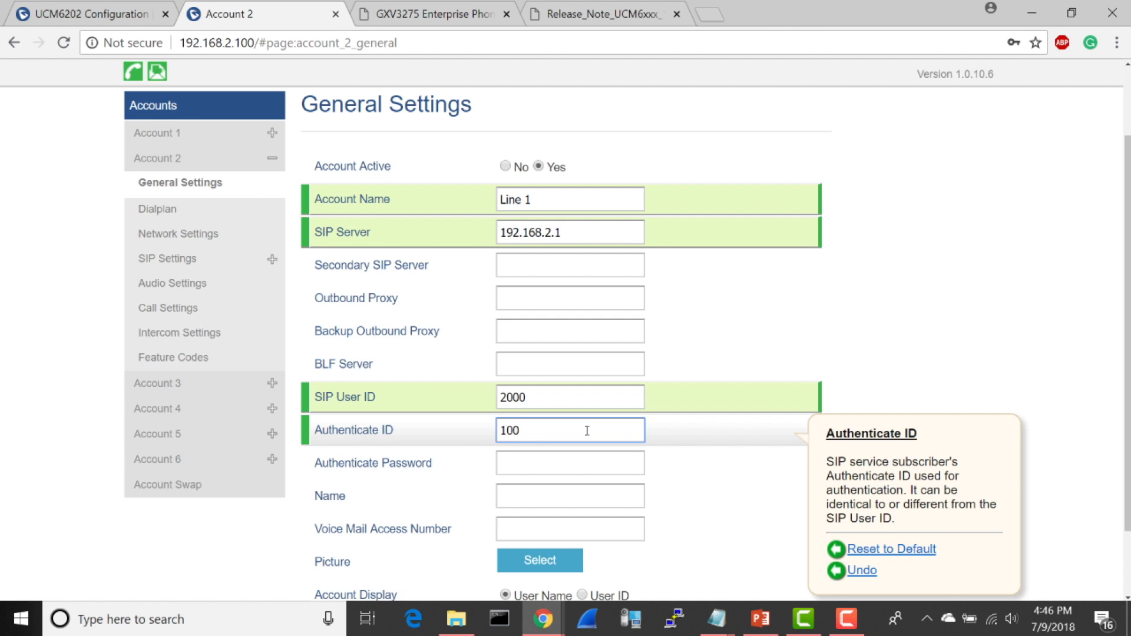
Step: Enter the Authenticate Password for Account 2, then save and apply the account settings
click(575, 459)
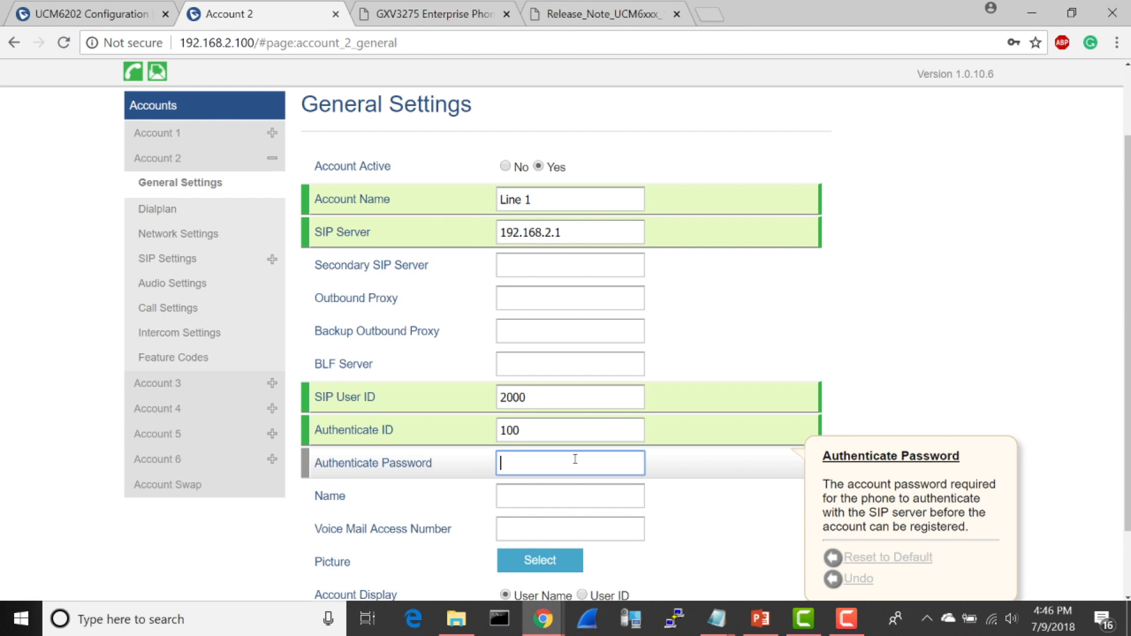
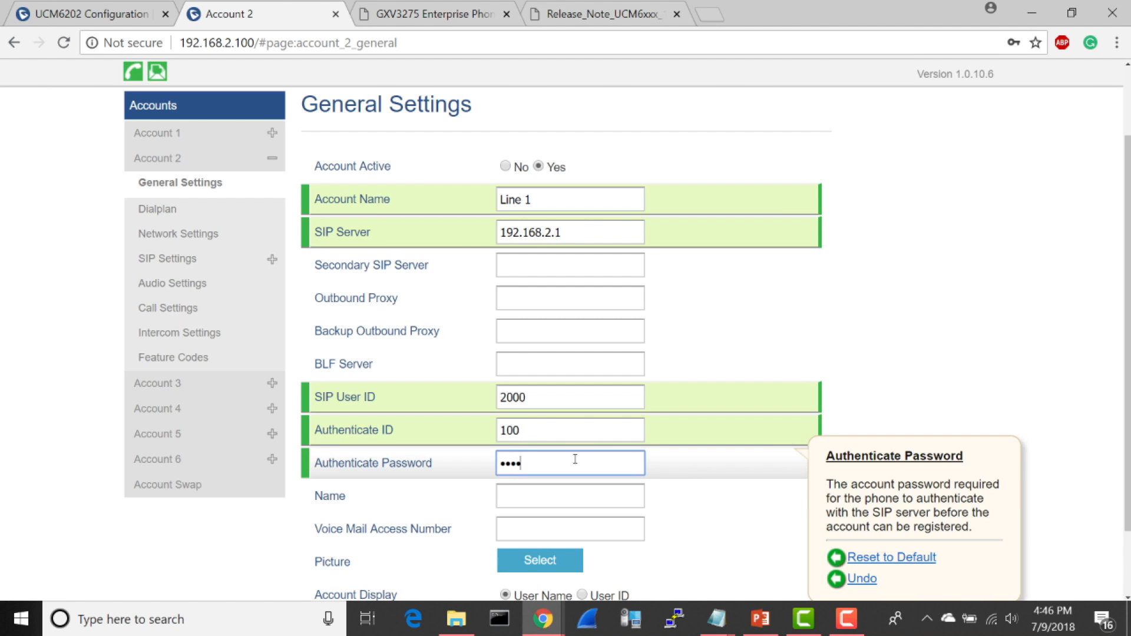
key(BackSpace)
key(BackSpace)
key(BackSpace)
key(BackSpace)
key(BackSpace)
key(BackSpace)
key(BackSpace)
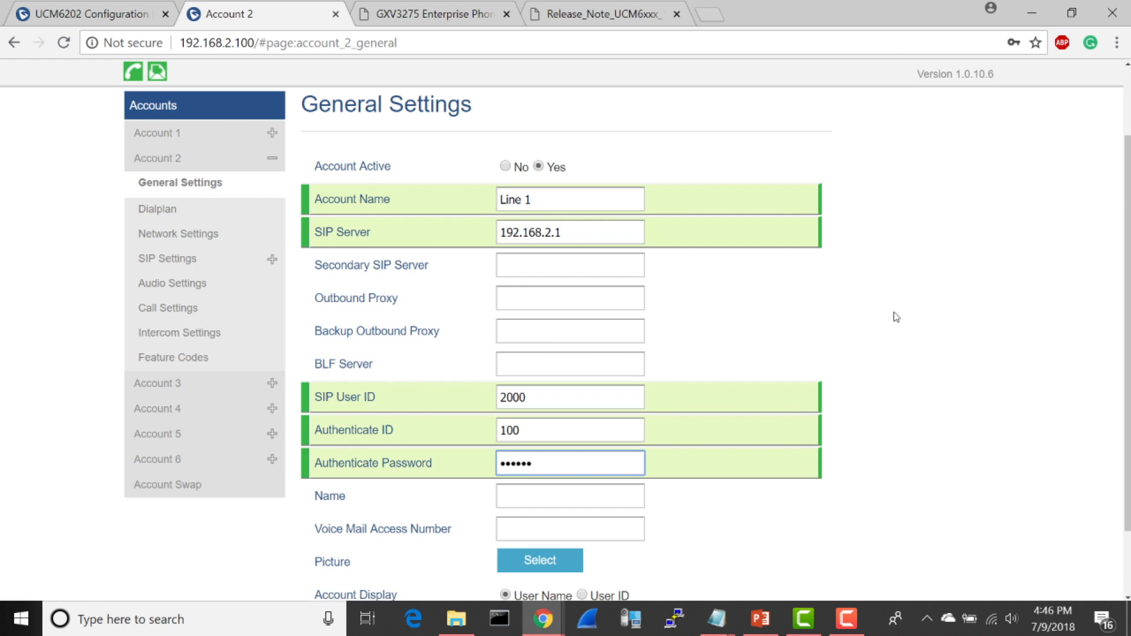
scroll(893, 312, down, 1)
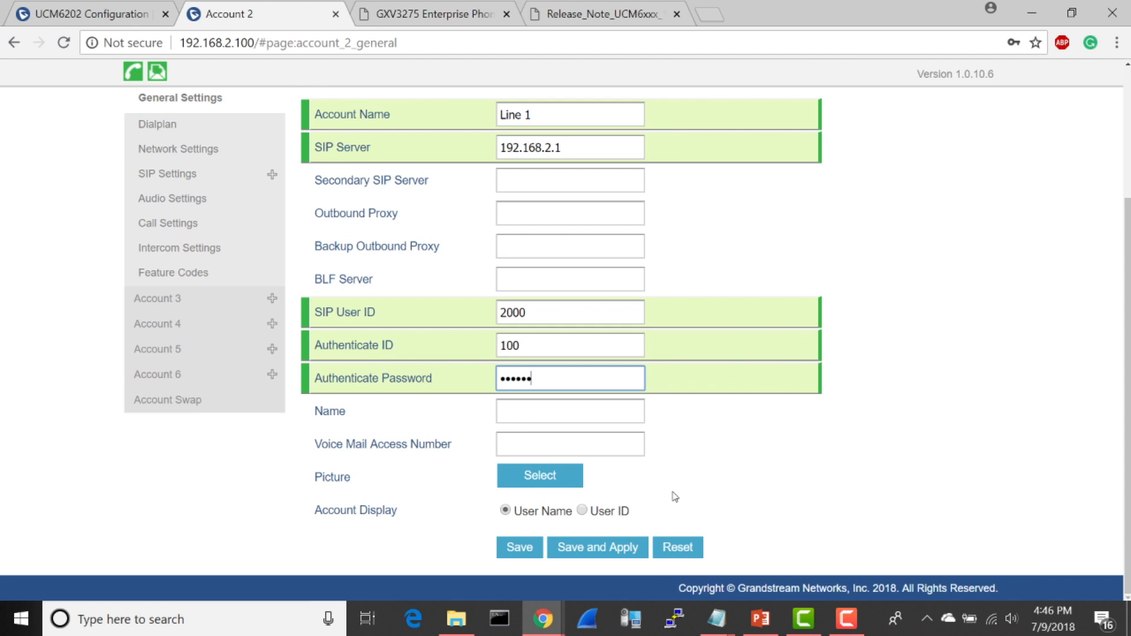
mouse_move(567, 529)
click(567, 549)
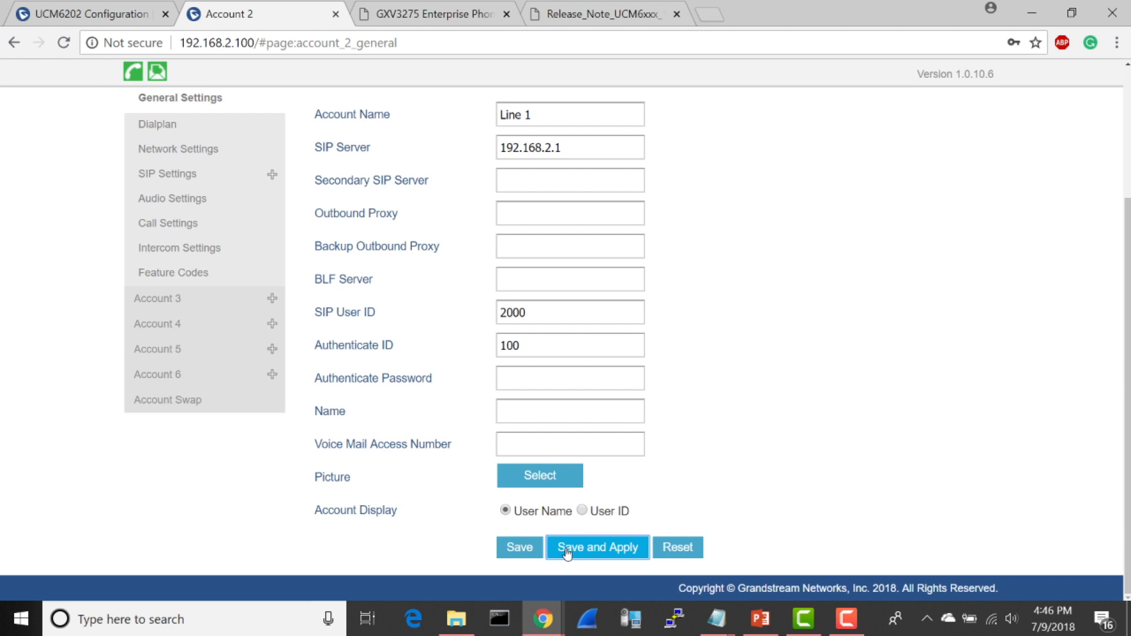
Step: Change the GXP2170's second virtual multi-purpose key to Shared mode on Account 2 and save the key configuration
scroll(824, 287, up, 3)
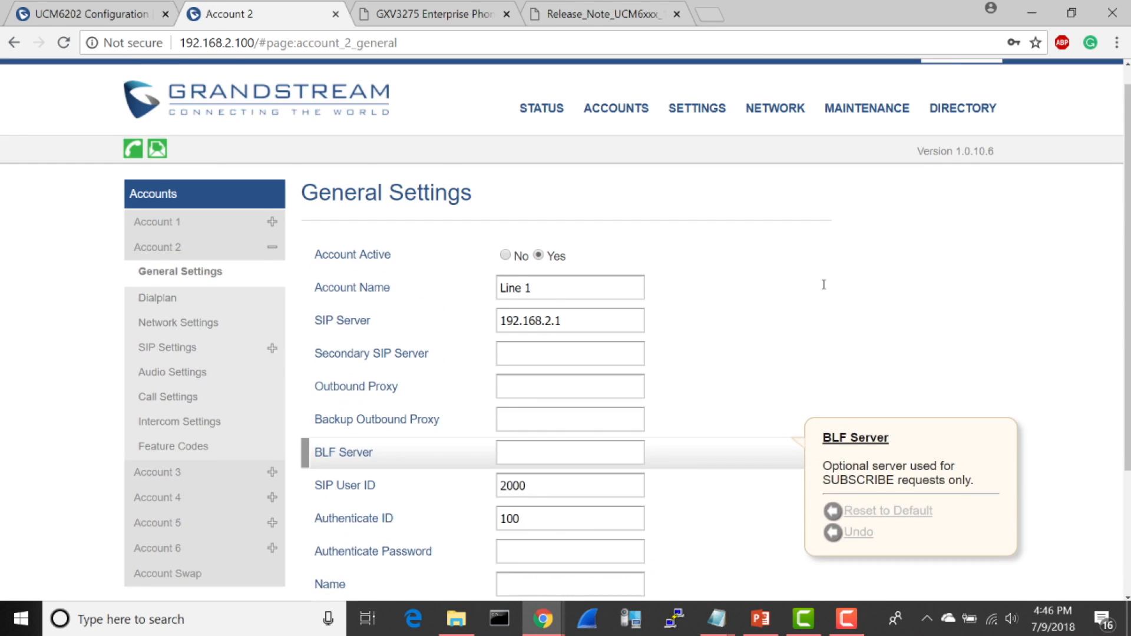
mouse_move(693, 142)
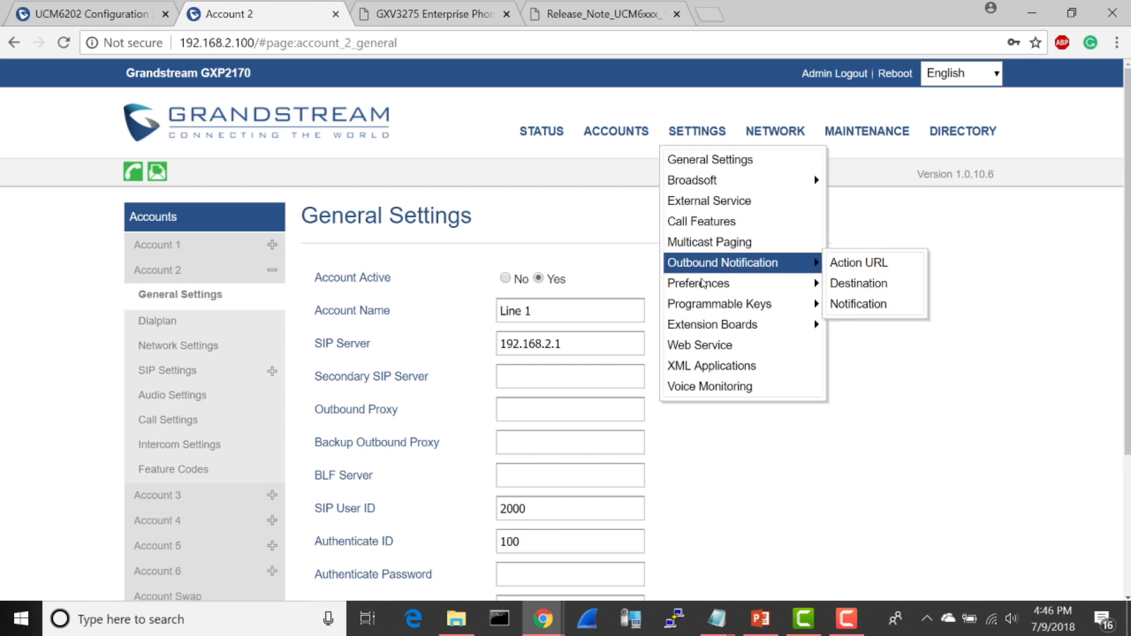
mouse_move(702, 303)
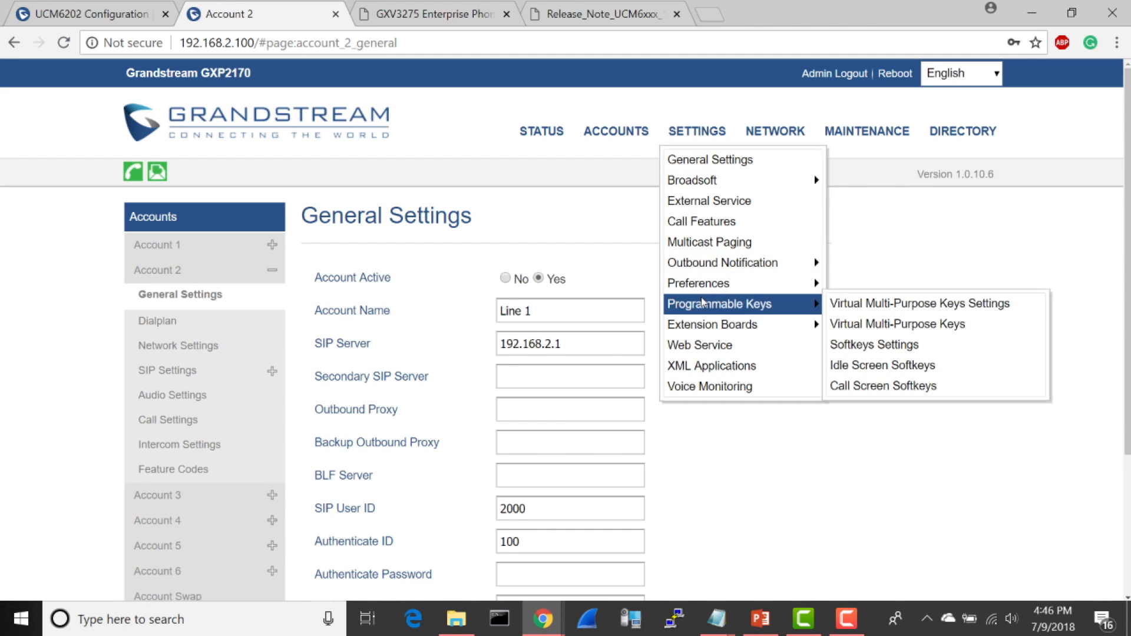
click(905, 329)
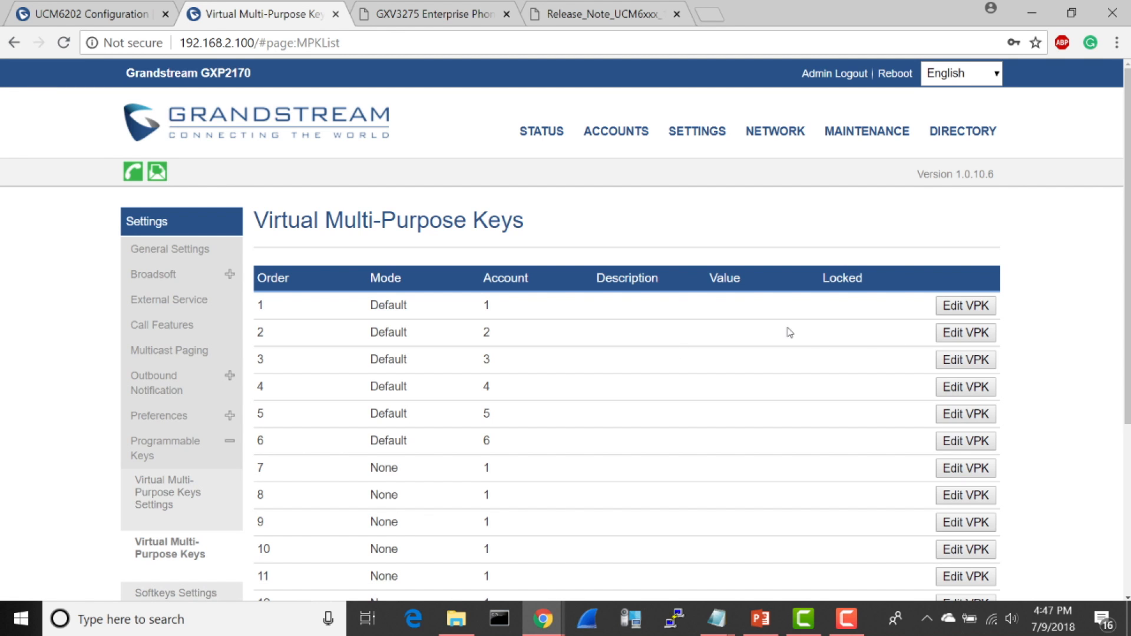
click(961, 334)
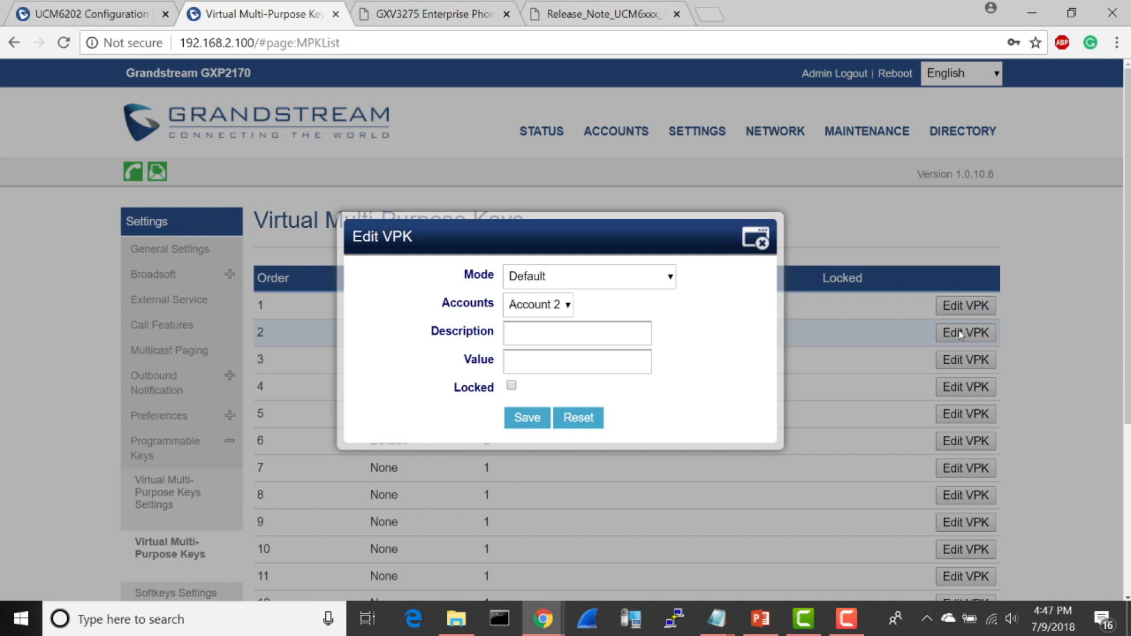
click(666, 285)
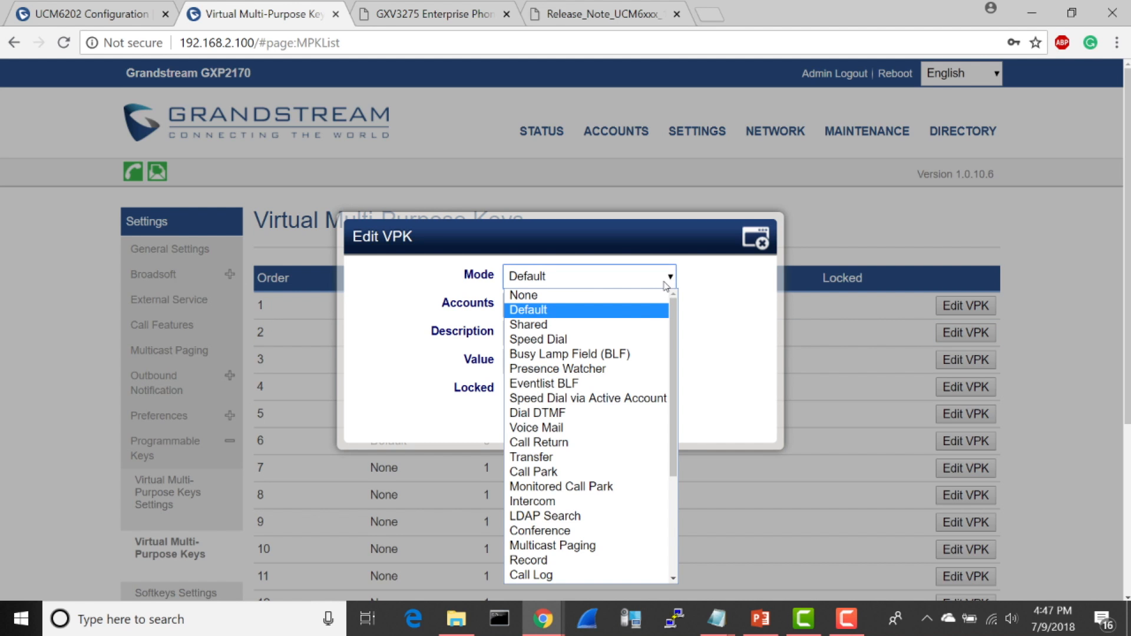
click(573, 324)
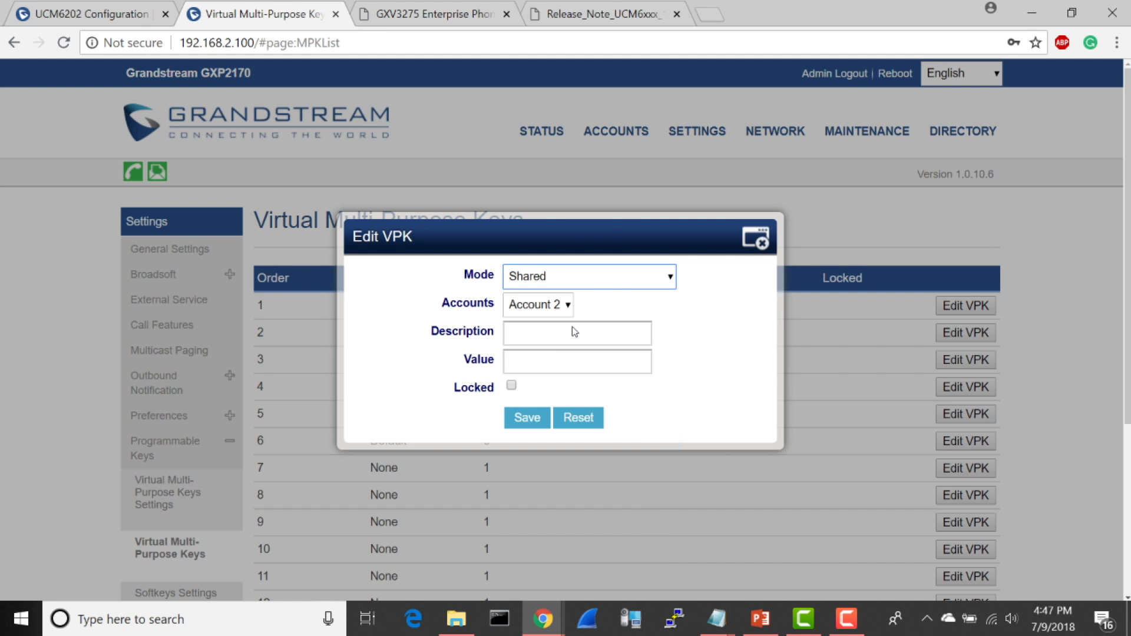
click(529, 419)
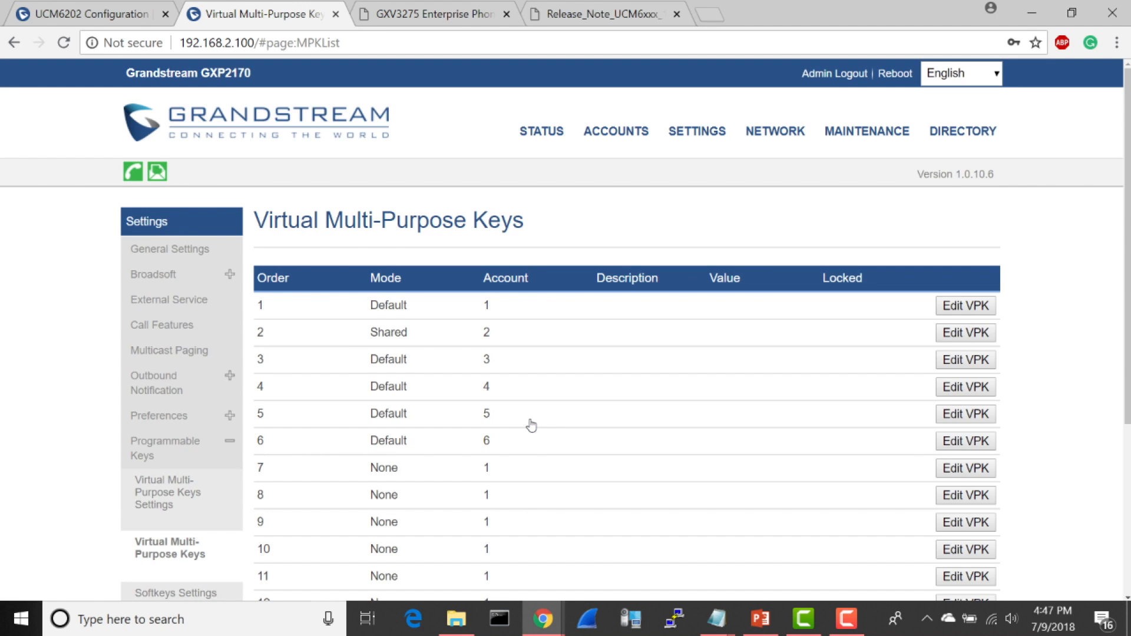
scroll(531, 425, down, 4)
click(403, 371)
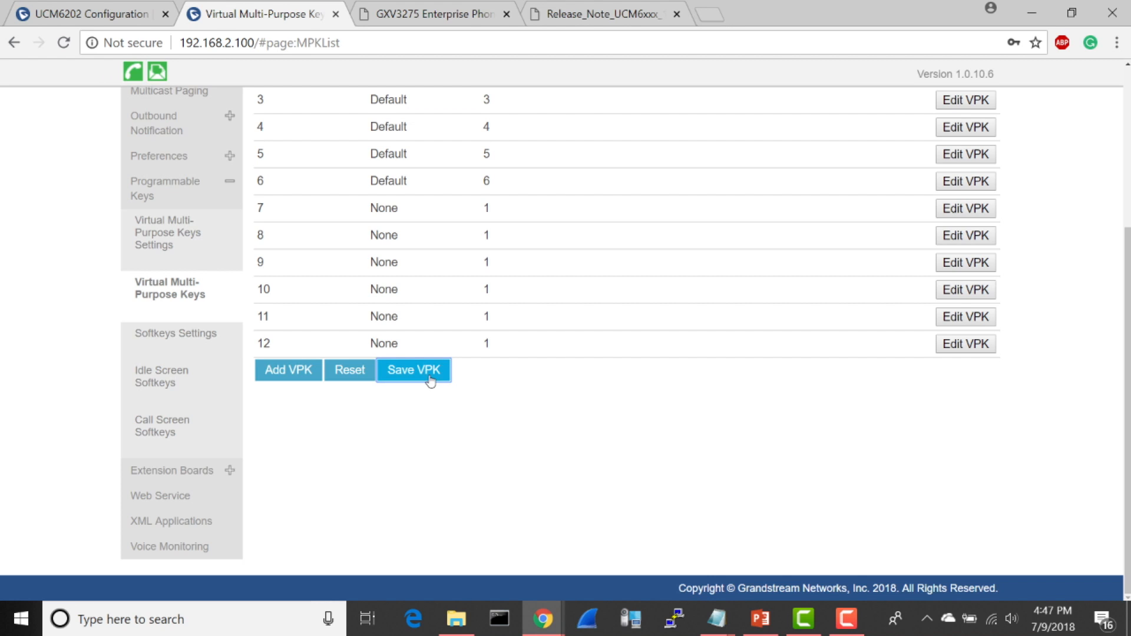
click(426, 375)
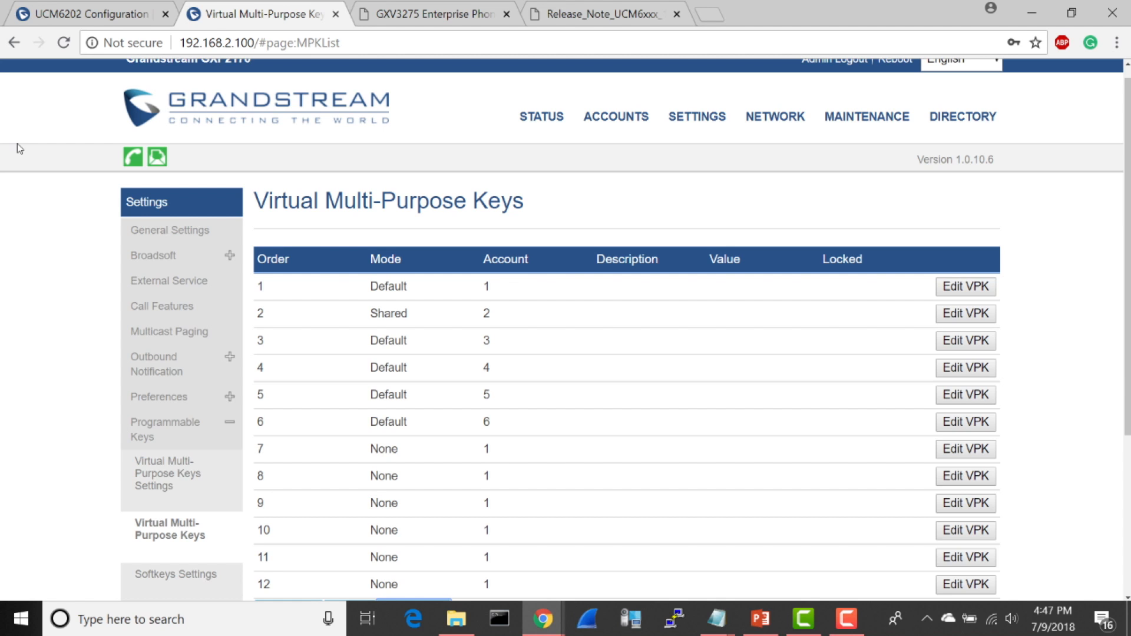
Step: Check the GXP2170's account registration status and the SCA number group status on the UCM6202
mouse_move(548, 121)
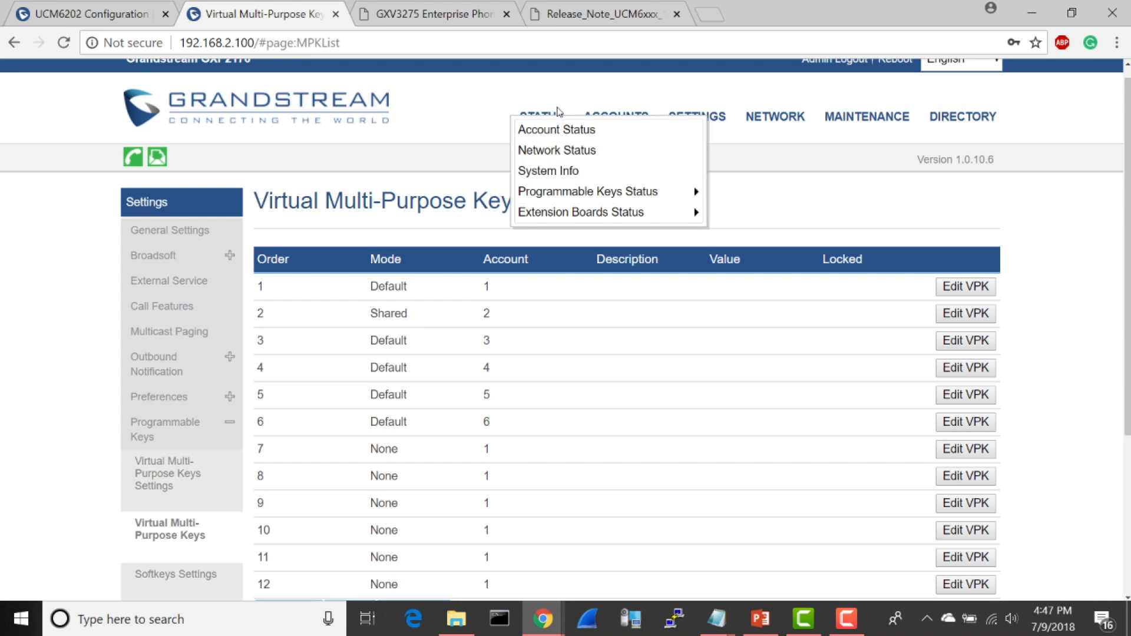
click(540, 129)
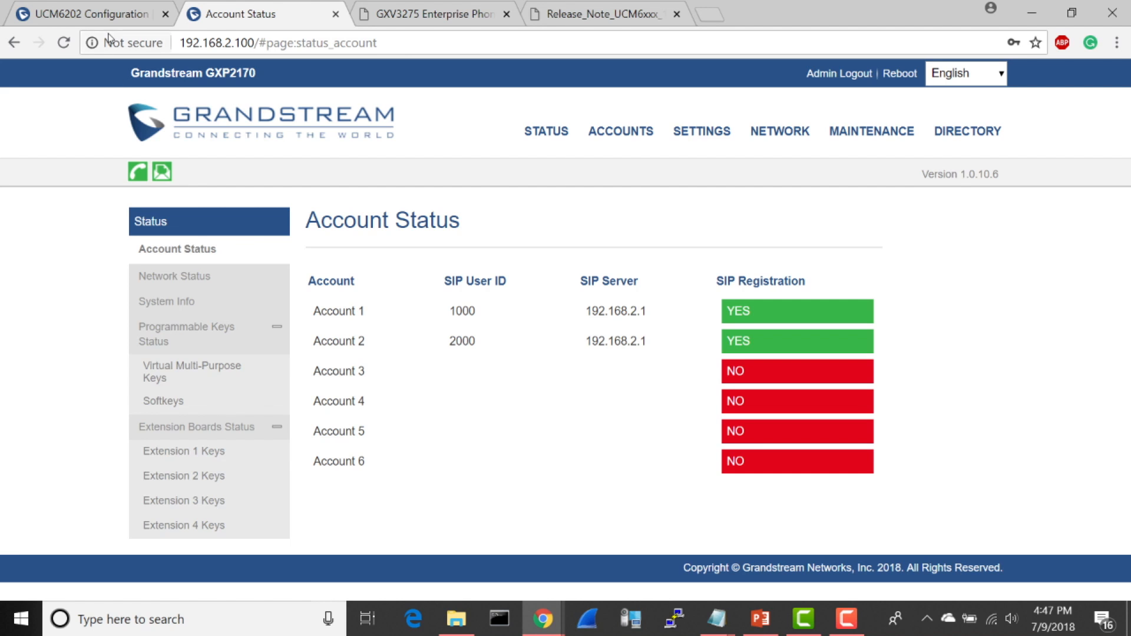
click(108, 10)
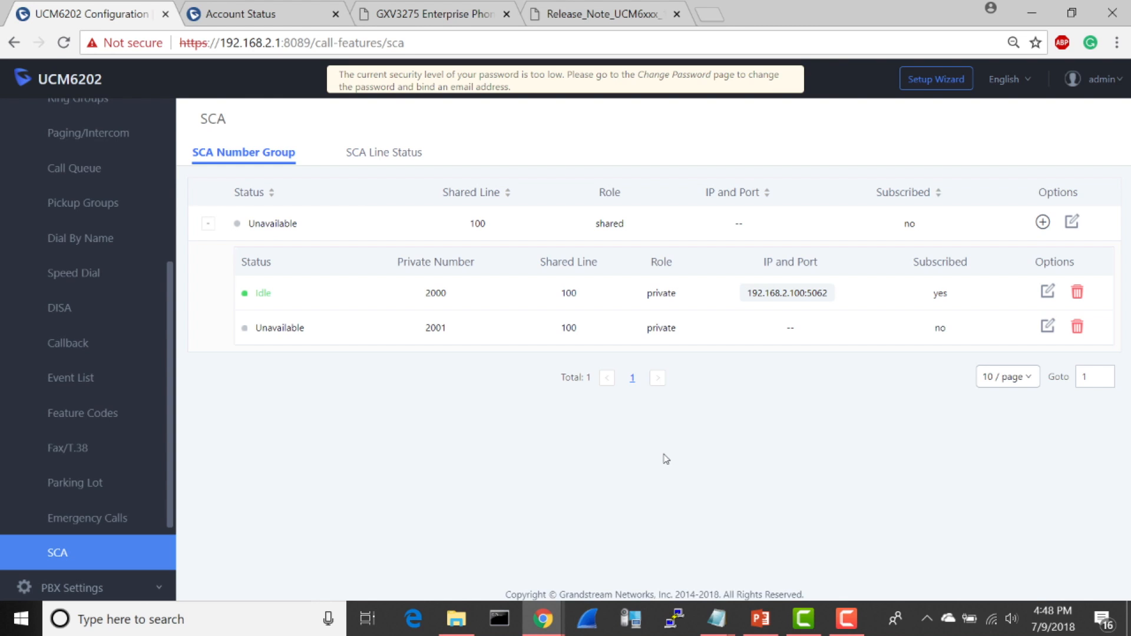
Step: Switch to the GXV3275's web interface, open Account 2's settings, and log in with the administrator username and password
click(420, 18)
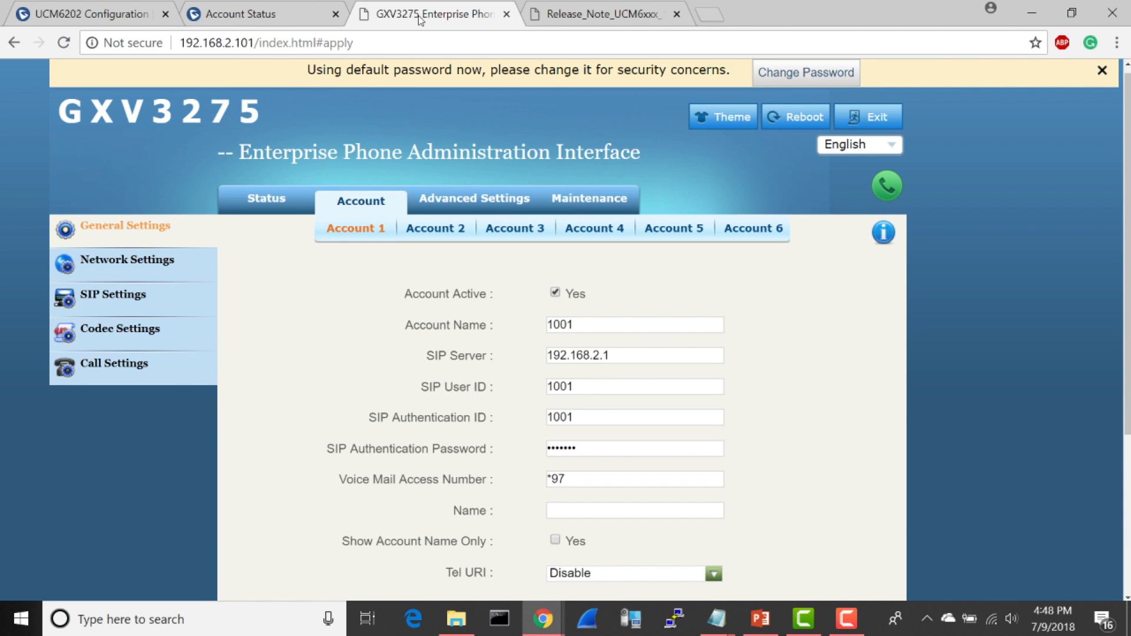
click(446, 233)
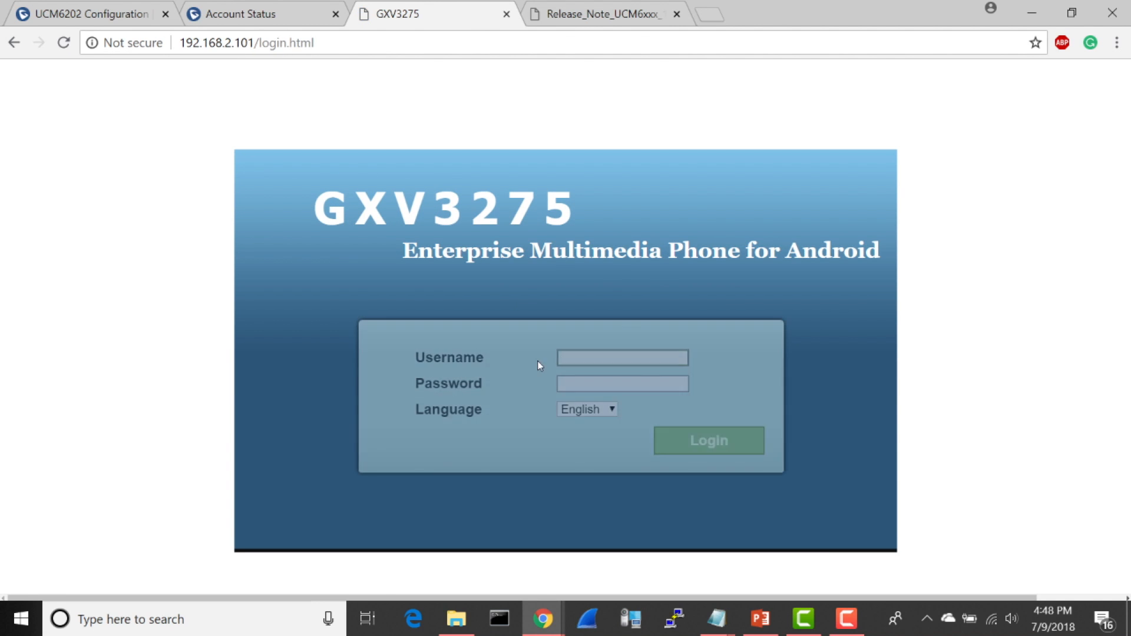
click(584, 357)
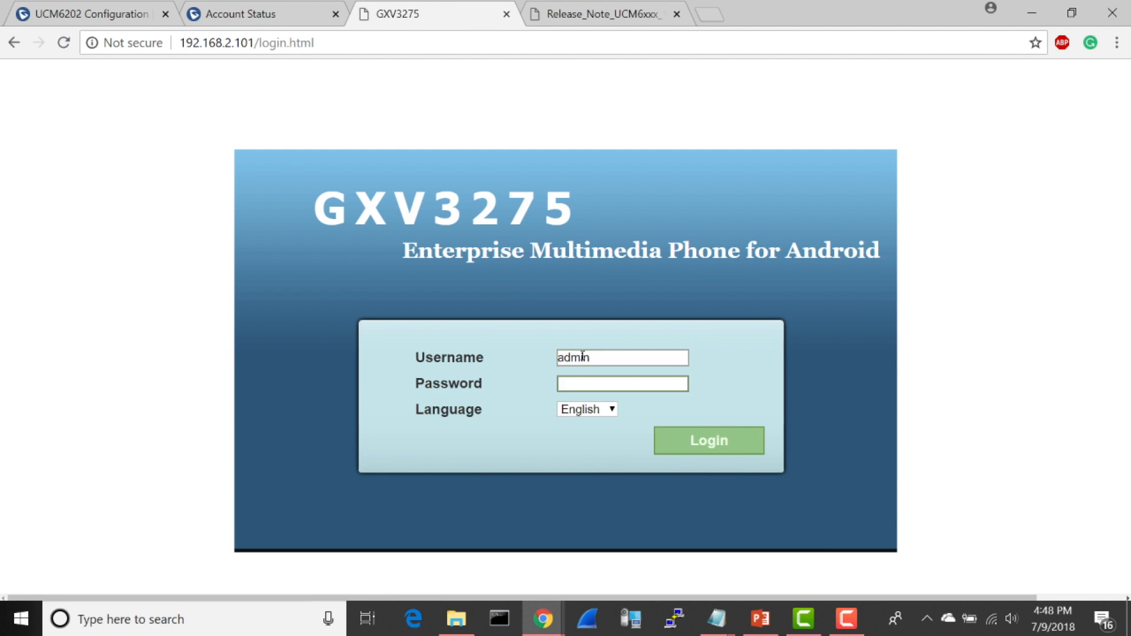
key(Tab)
key(Return)
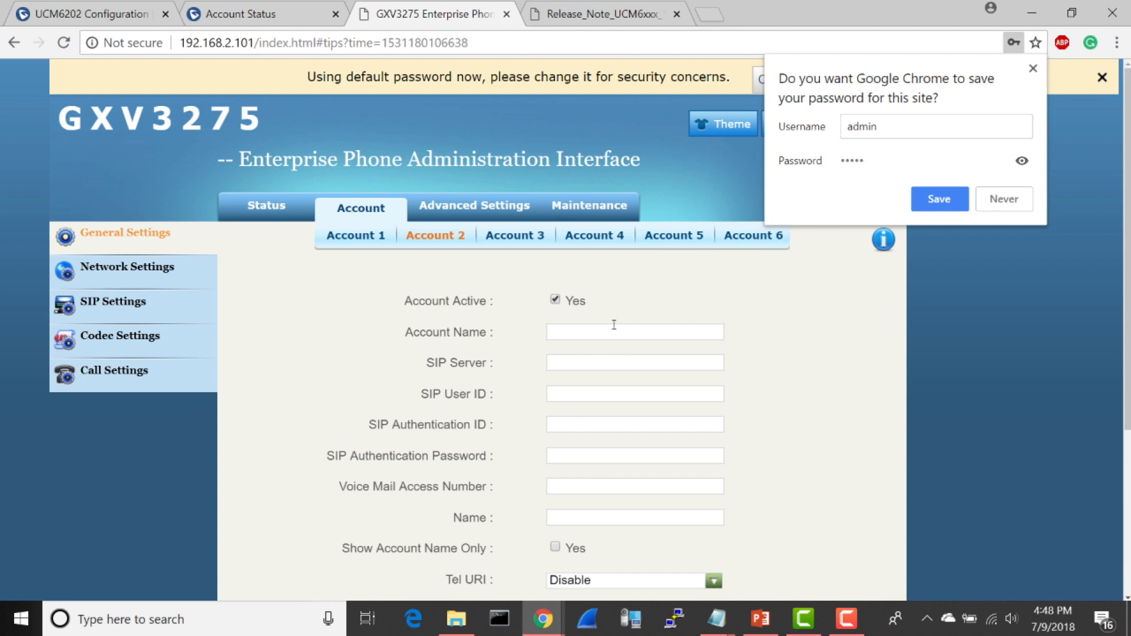
Step: Name the GXV3275's Account 2 Line 1 and set its SIP server to 192.168.2.1
click(614, 325)
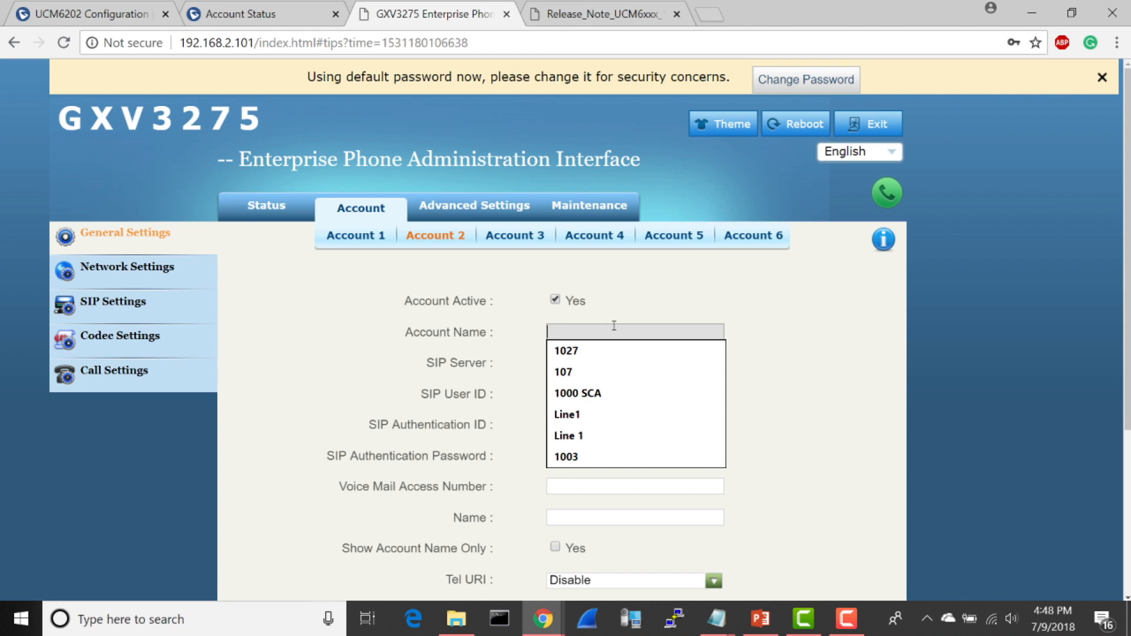
text(Line 1)
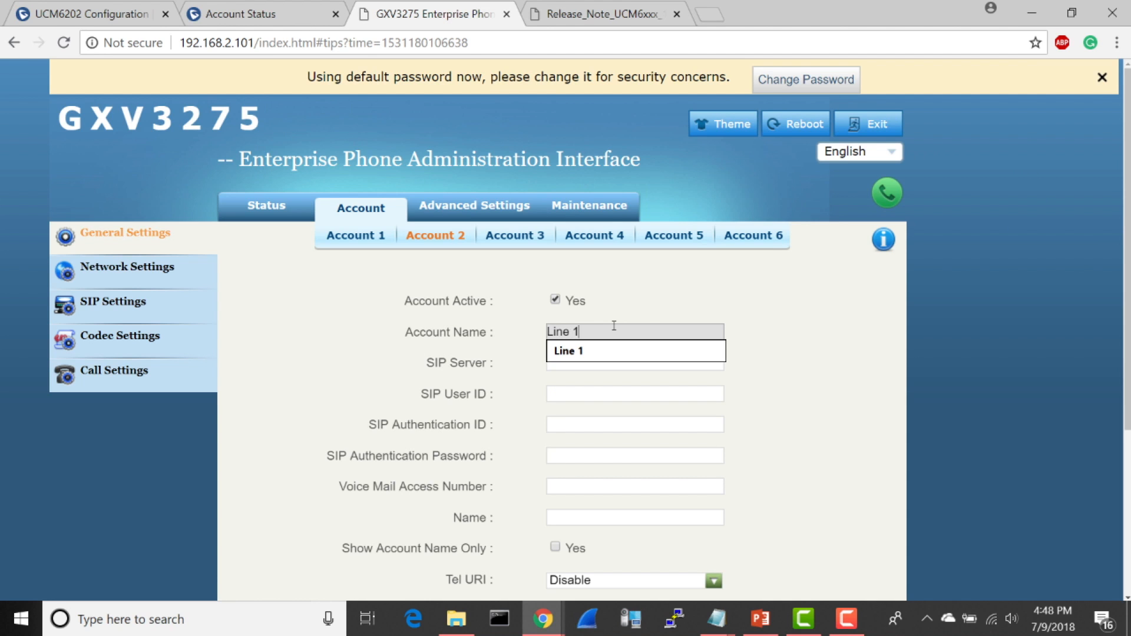
drag(776, 321, 683, 368)
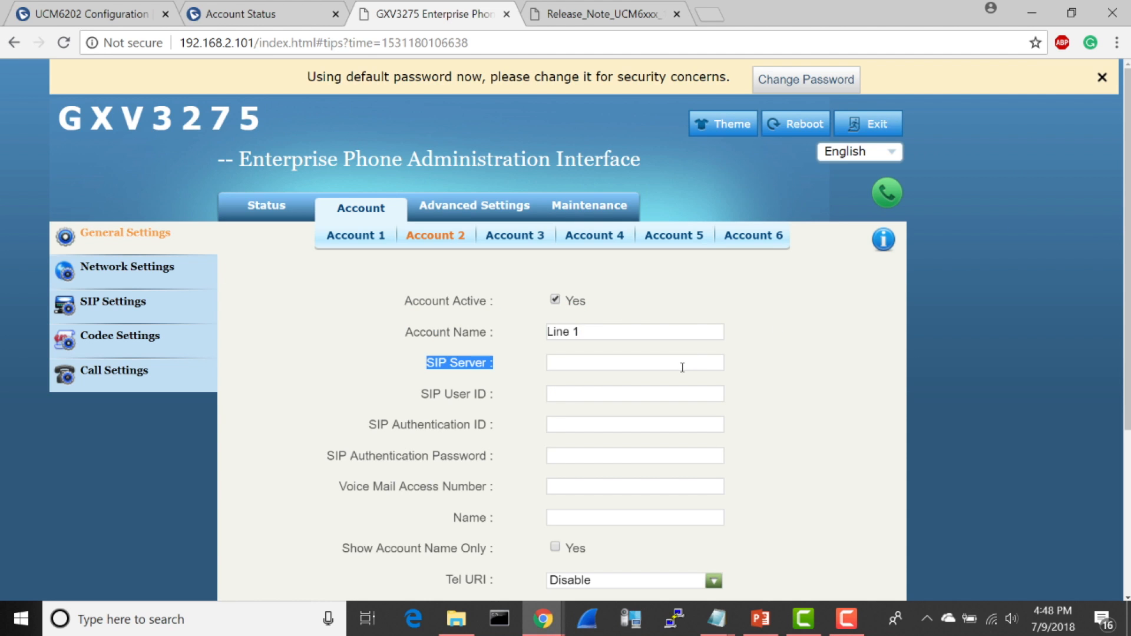
click(683, 368)
text(192.168)
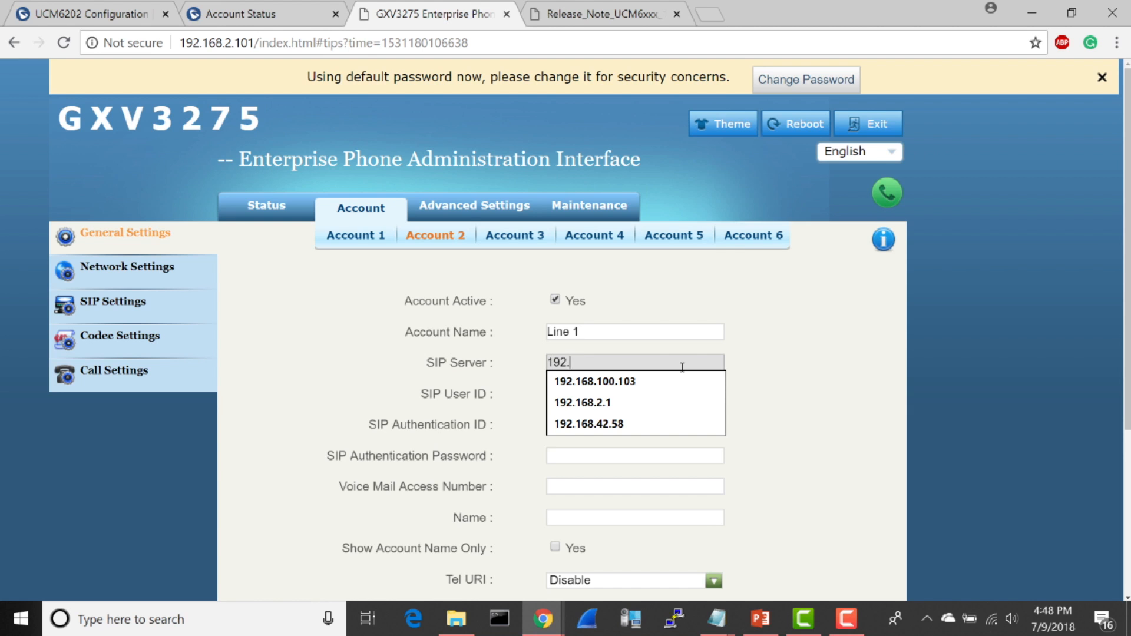
text(2.1)
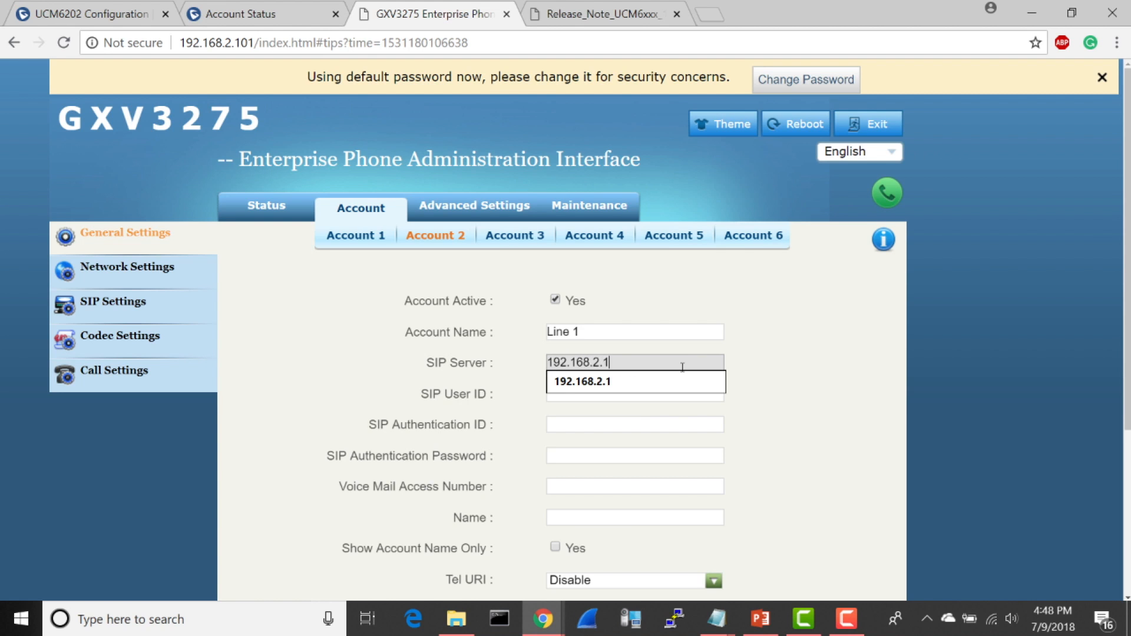
Step: Set Account 2's SIP User ID to 2001 and its SIP Authentication ID to 100 on the GXV3275
click(639, 419)
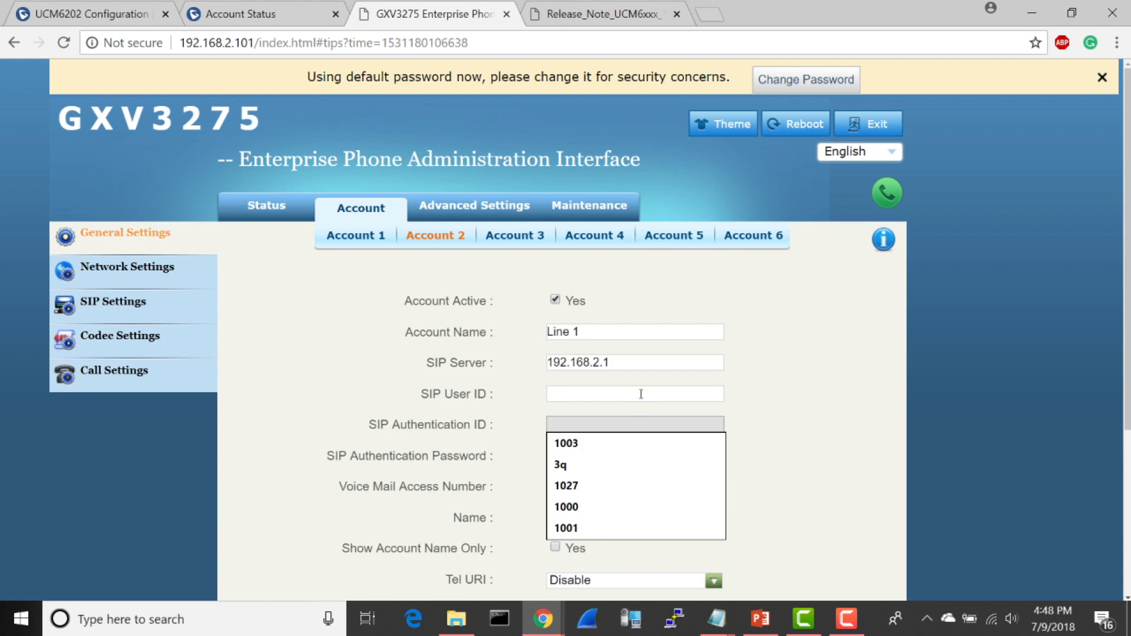
click(641, 394)
text(2001)
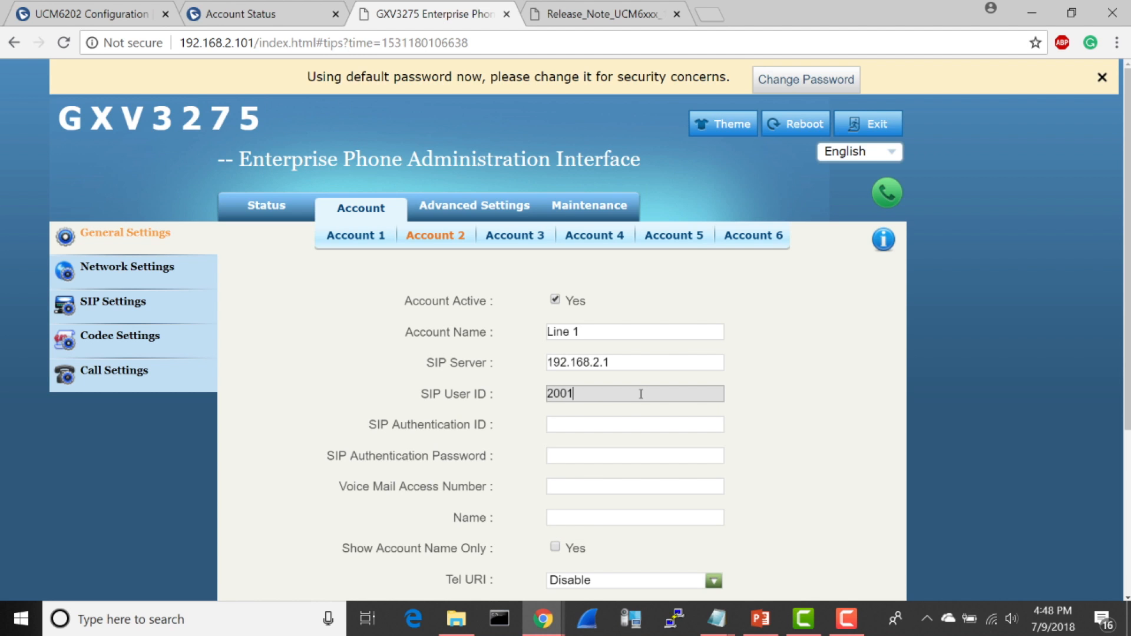
click(620, 423)
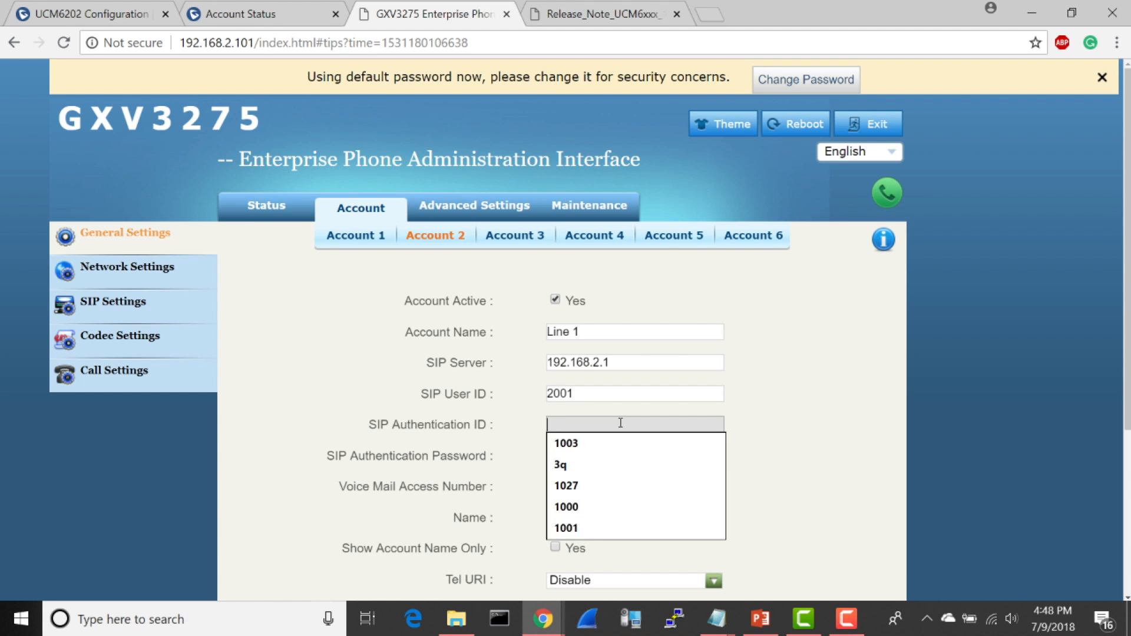
text(100)
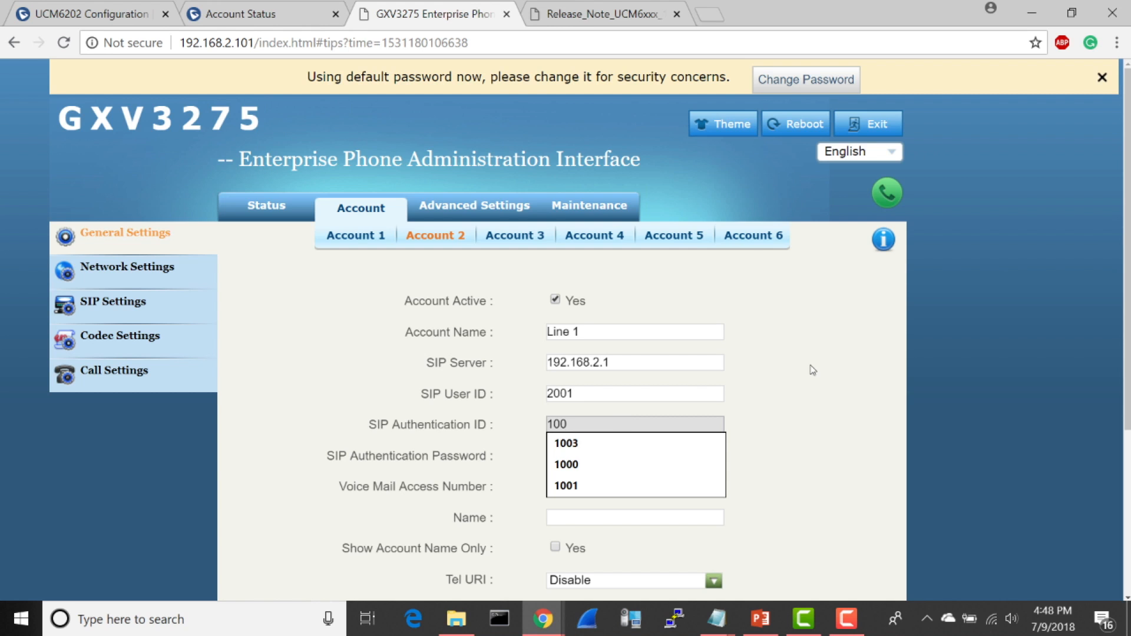
click(813, 370)
Step: Enter Account 2's SIP authentication password and save the account's general settings
click(656, 456)
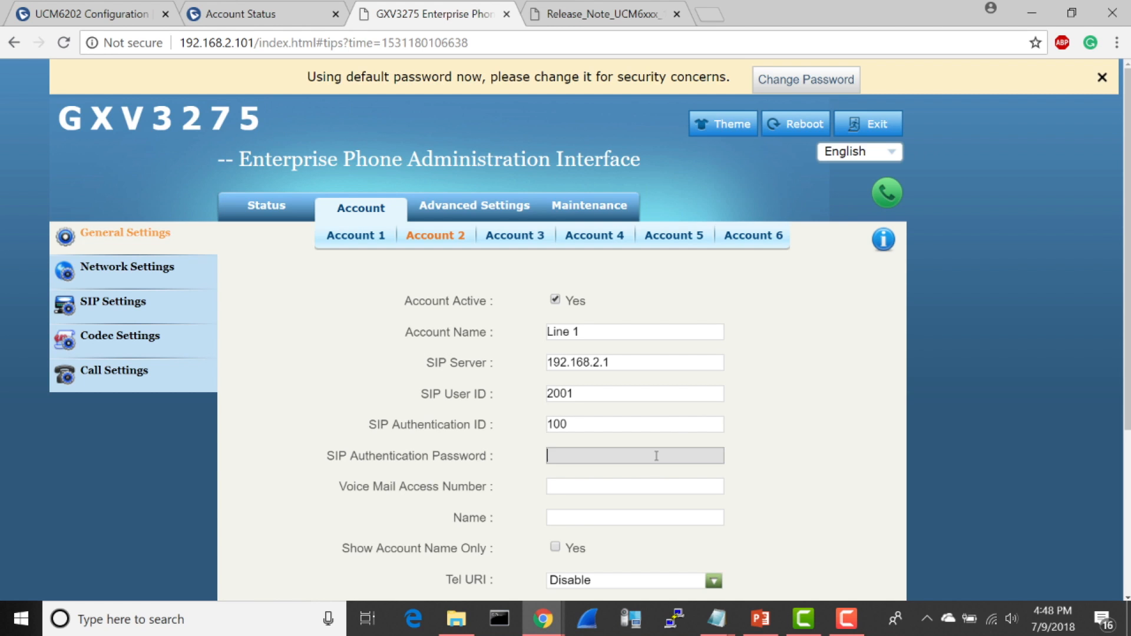
scroll(657, 456, down, 2)
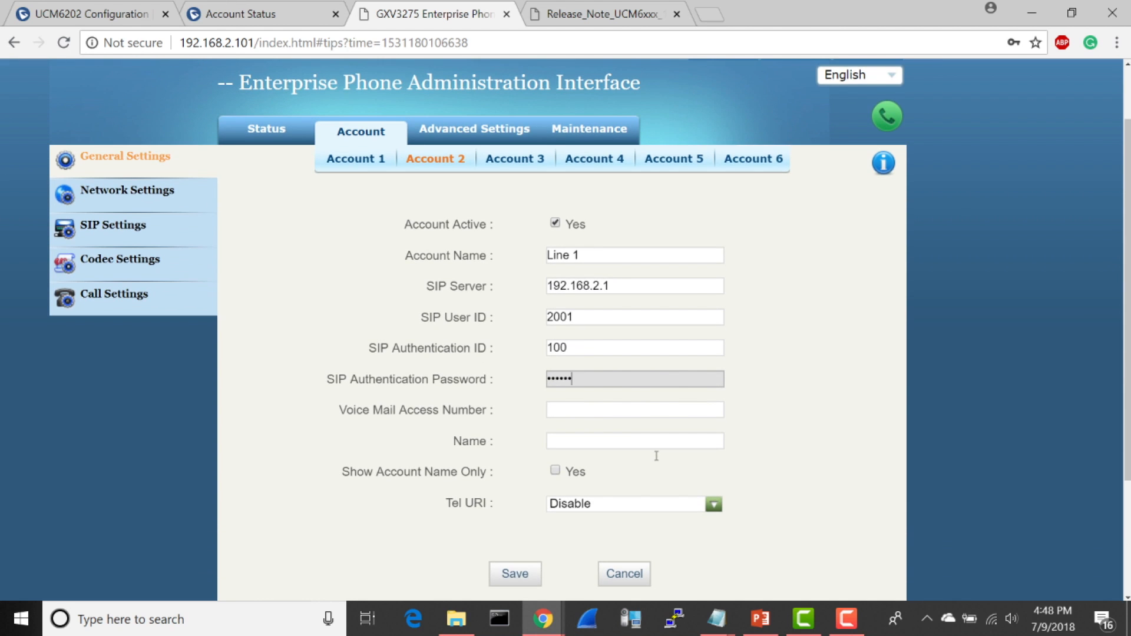
click(502, 574)
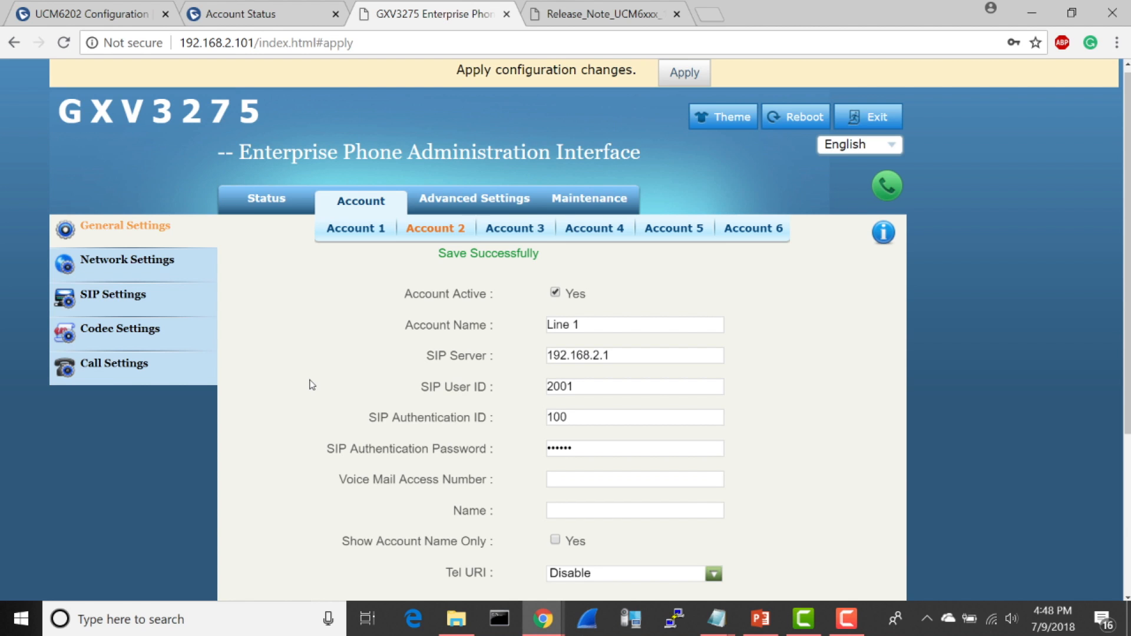
Step: Enable SCA (Shared Call Appearance) in Account 2's SIP settings, then save and apply the configuration changes
click(100, 297)
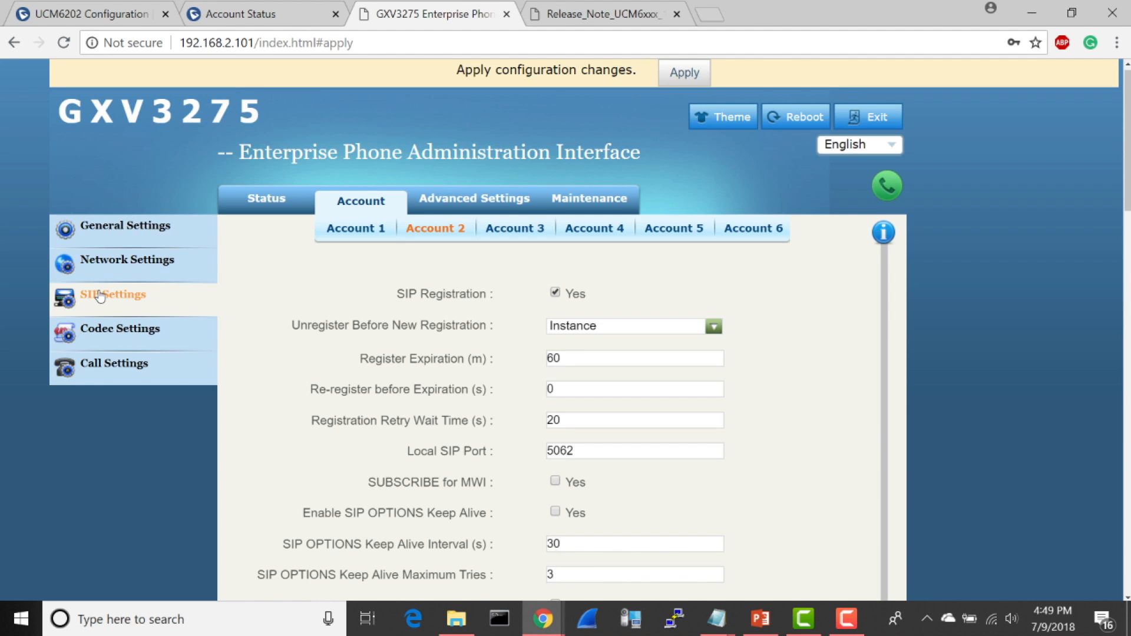
scroll(276, 292, down, 1)
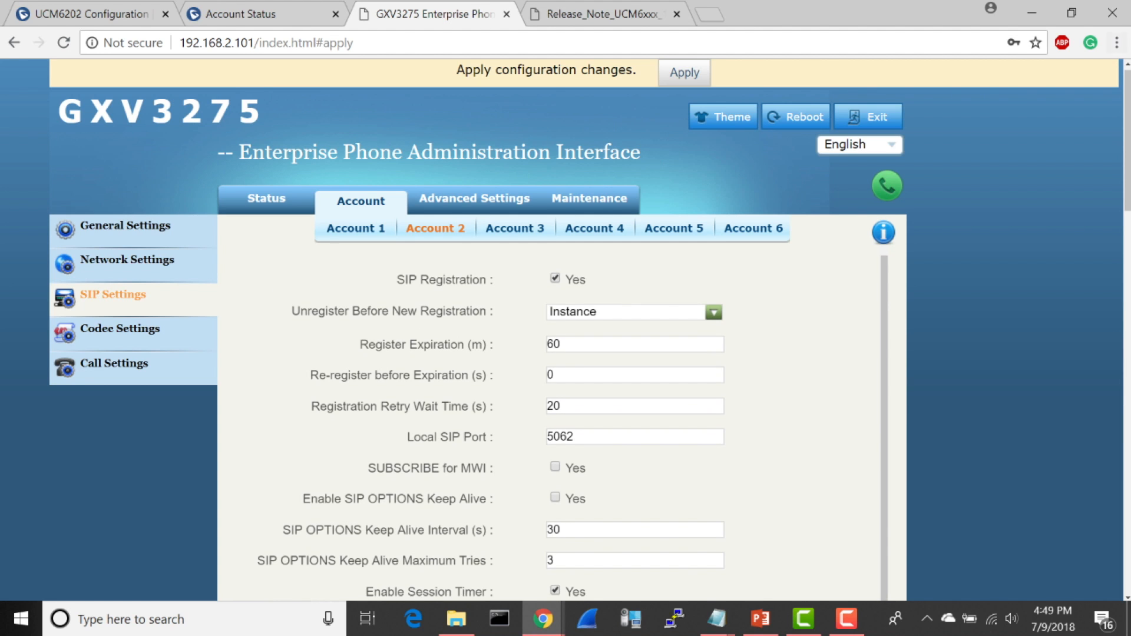
scroll(1002, 208, down, 10)
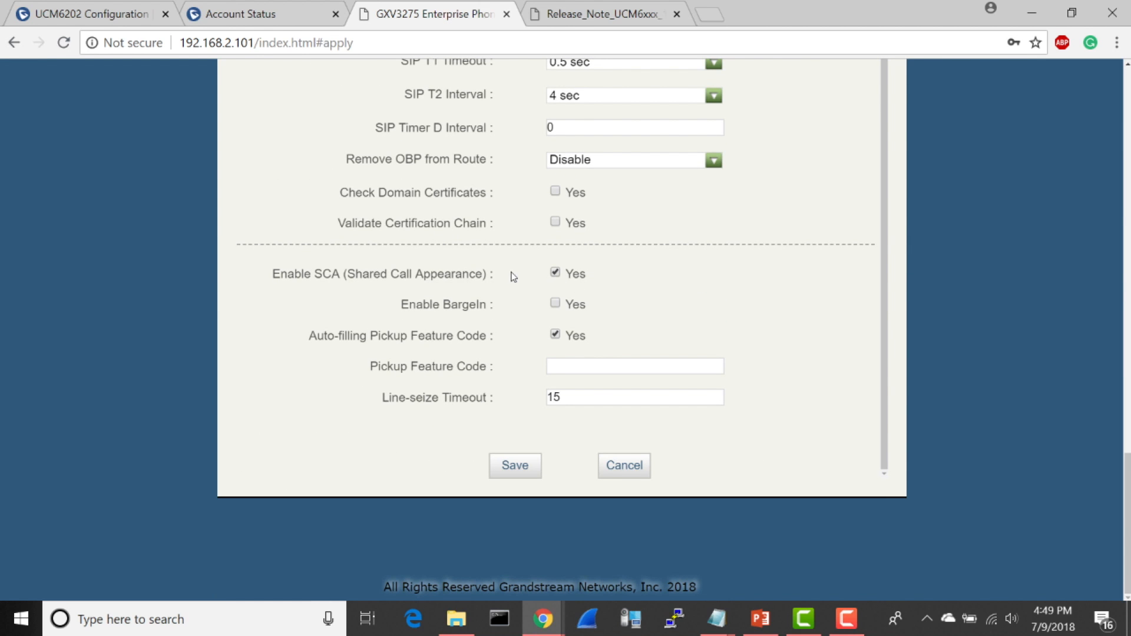
drag(484, 274, 484, 274)
double_click(578, 273)
click(516, 470)
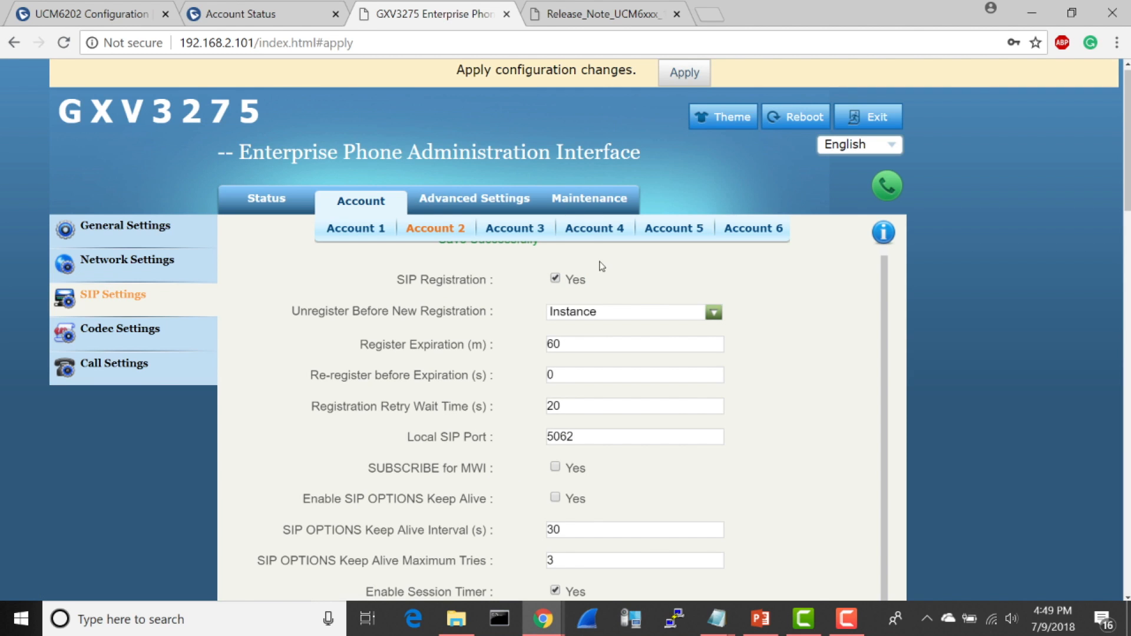
click(672, 77)
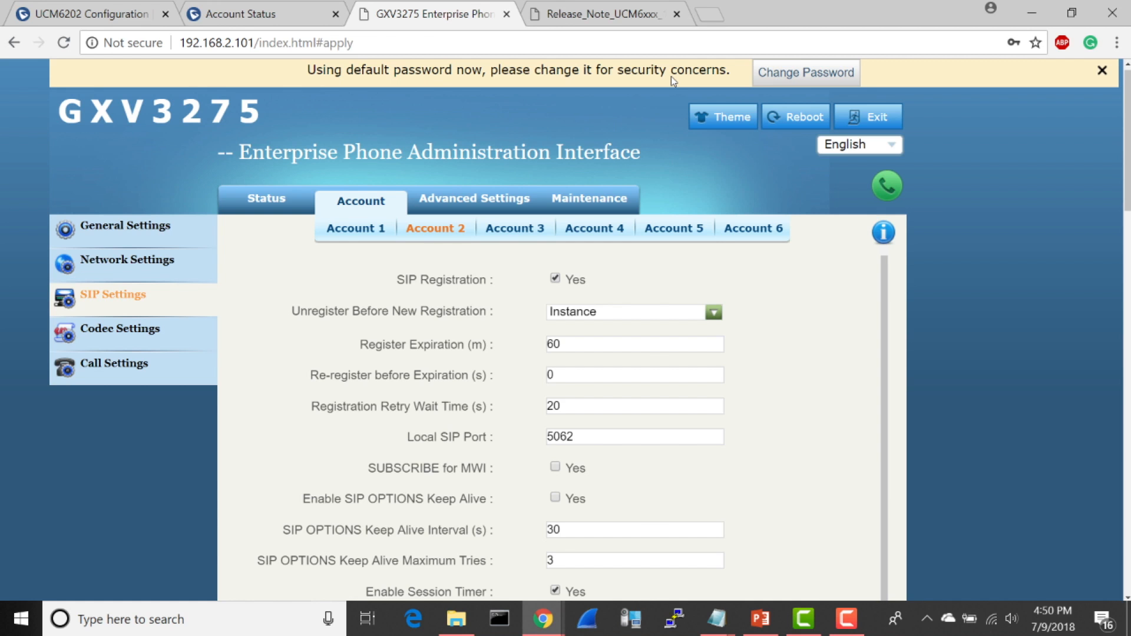
Step: Switch to the UCM6202's web interface and examine the host, share name and username in its NAS settings
click(59, 21)
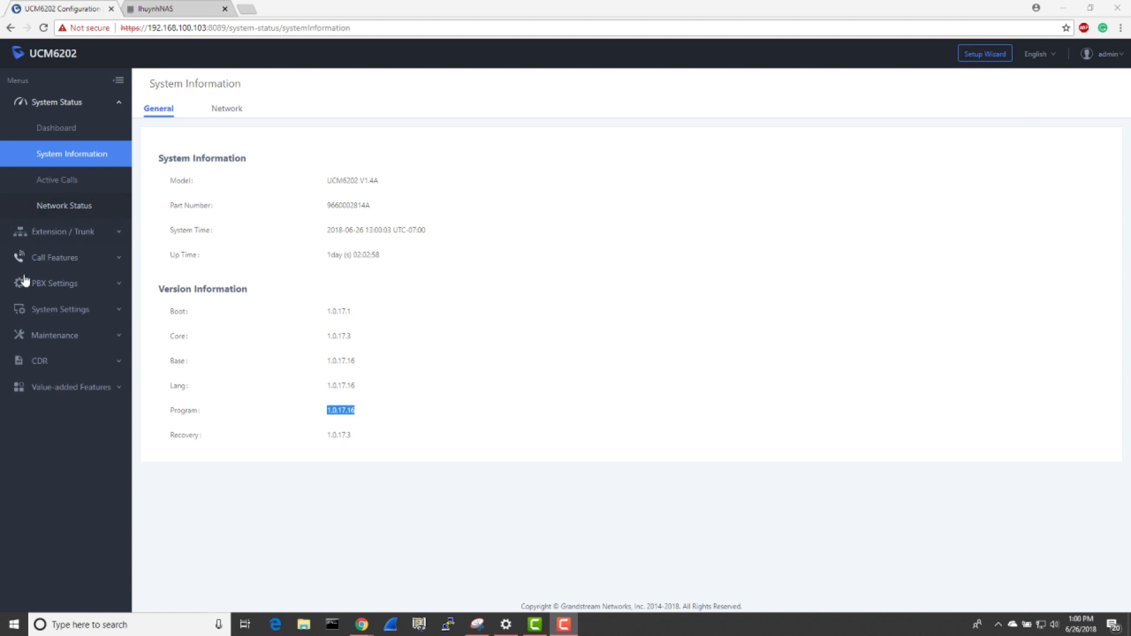
click(59, 285)
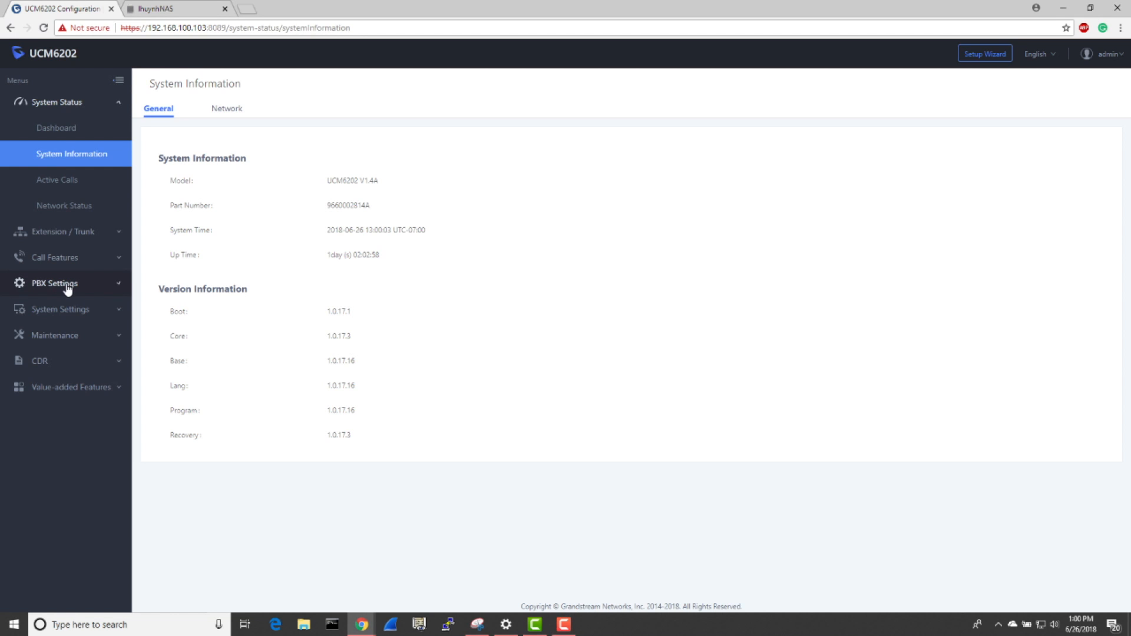
click(69, 465)
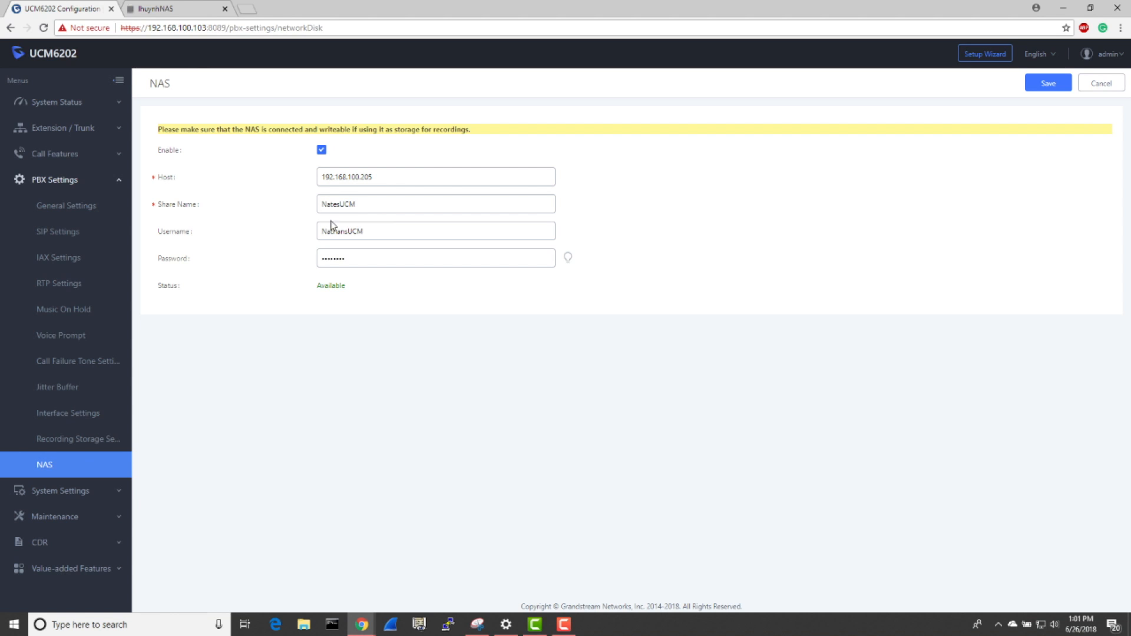
double_click(387, 177)
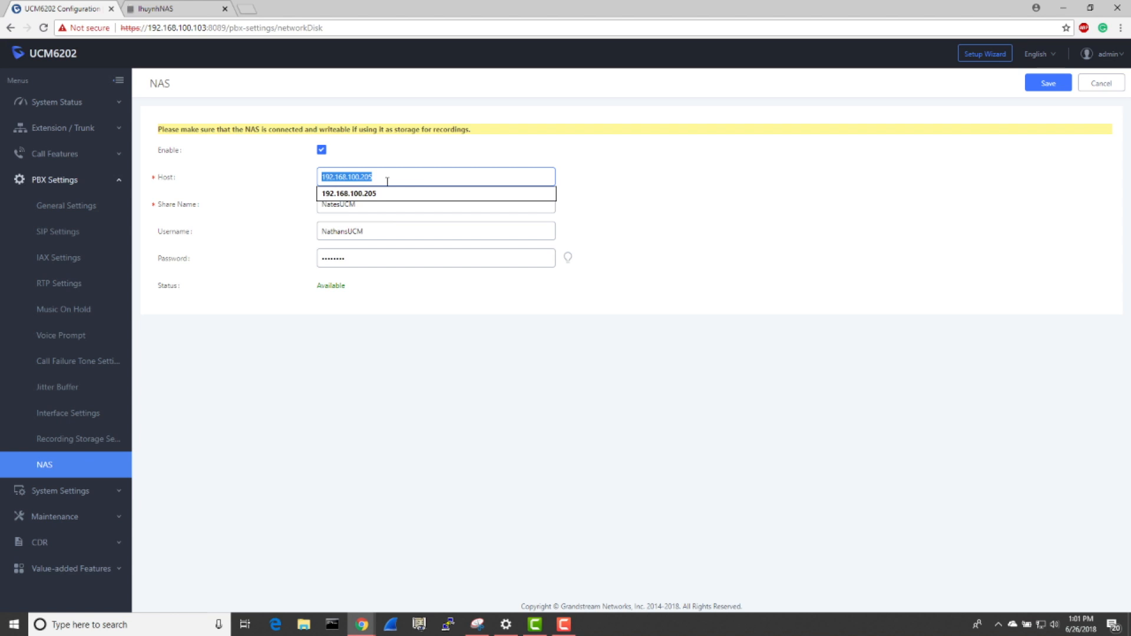
click(606, 236)
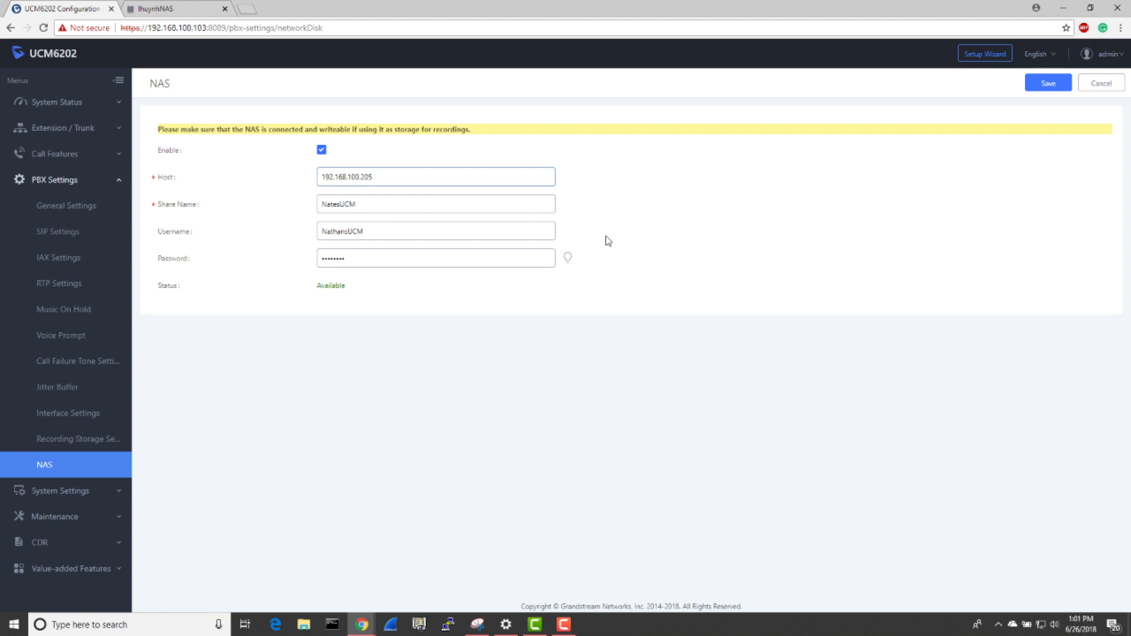
click(392, 203)
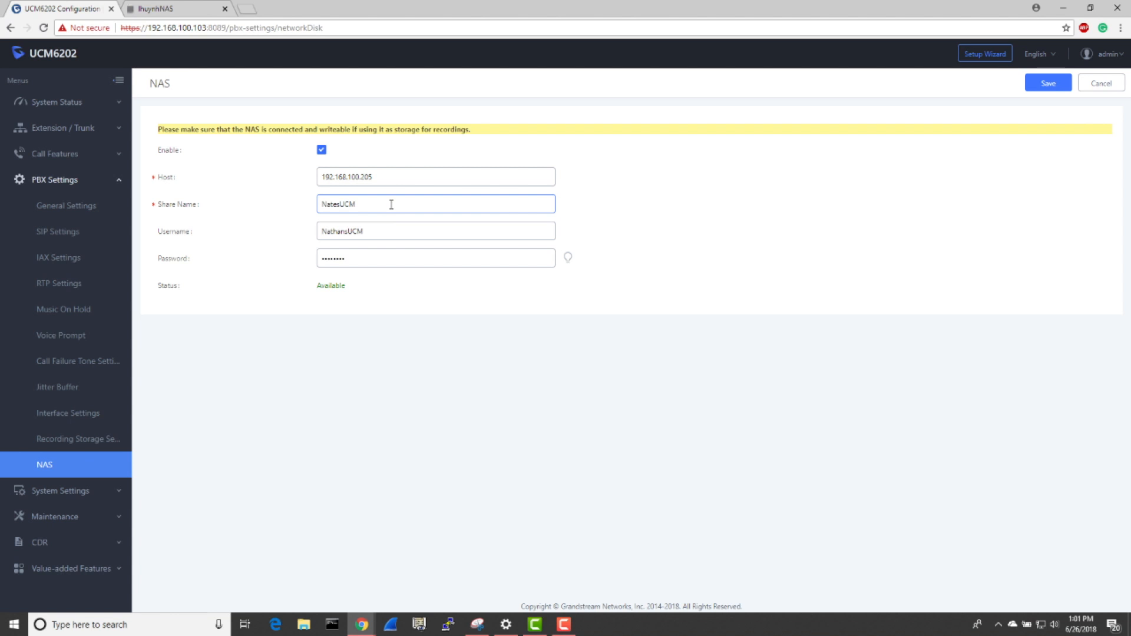
click(381, 234)
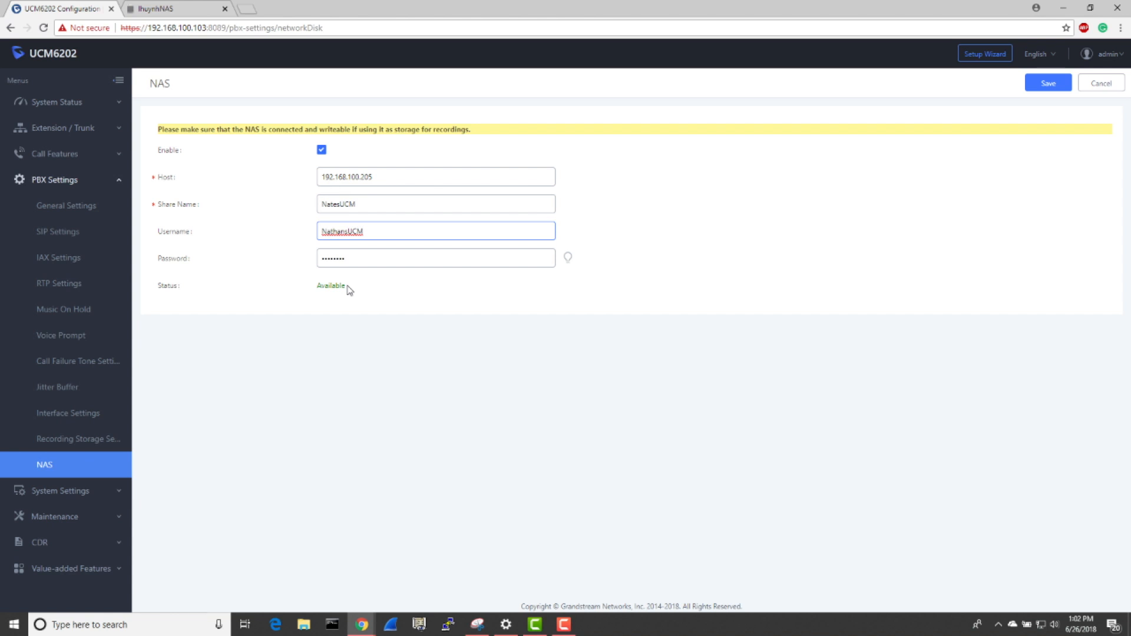
Step: Switch to the ReadyNAS admin page and check the UCM's share folders and user account
click(162, 10)
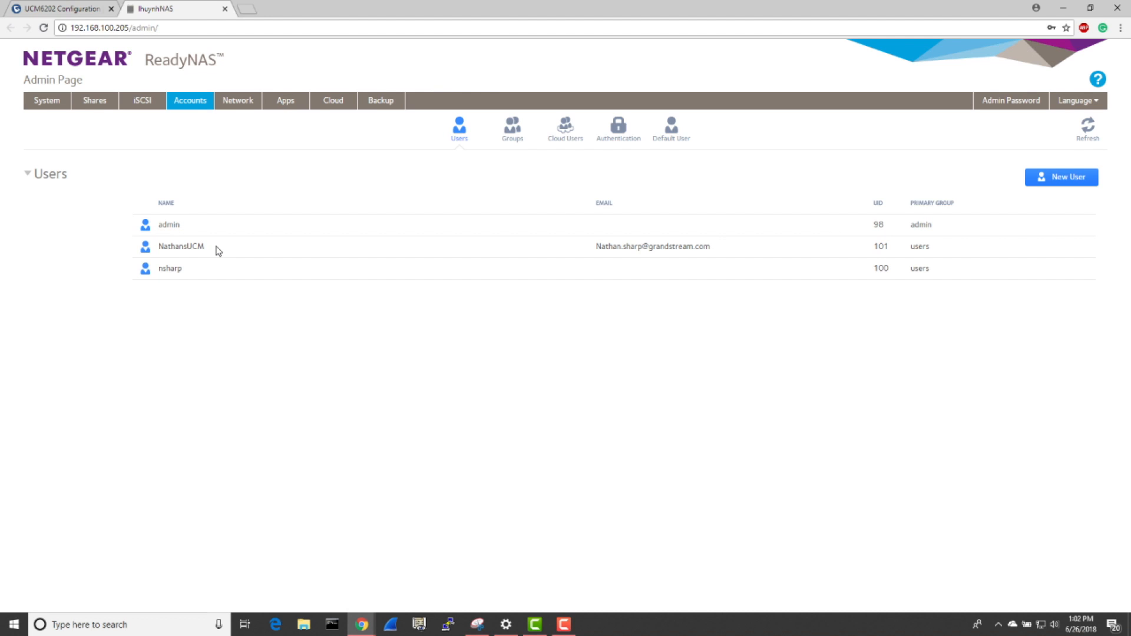
click(96, 101)
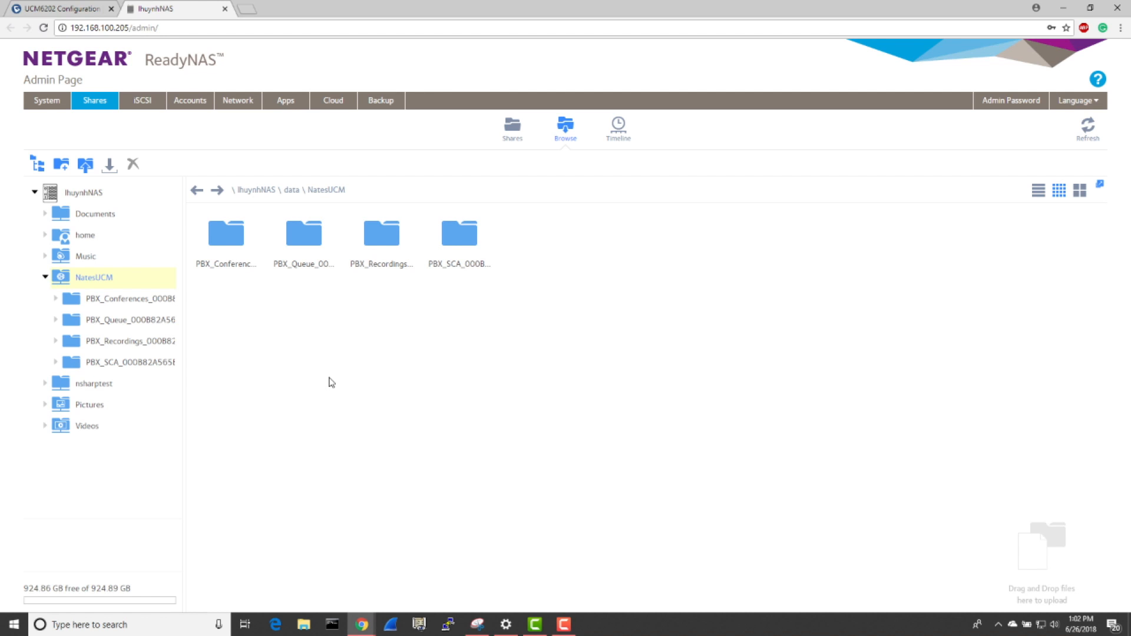
click(196, 112)
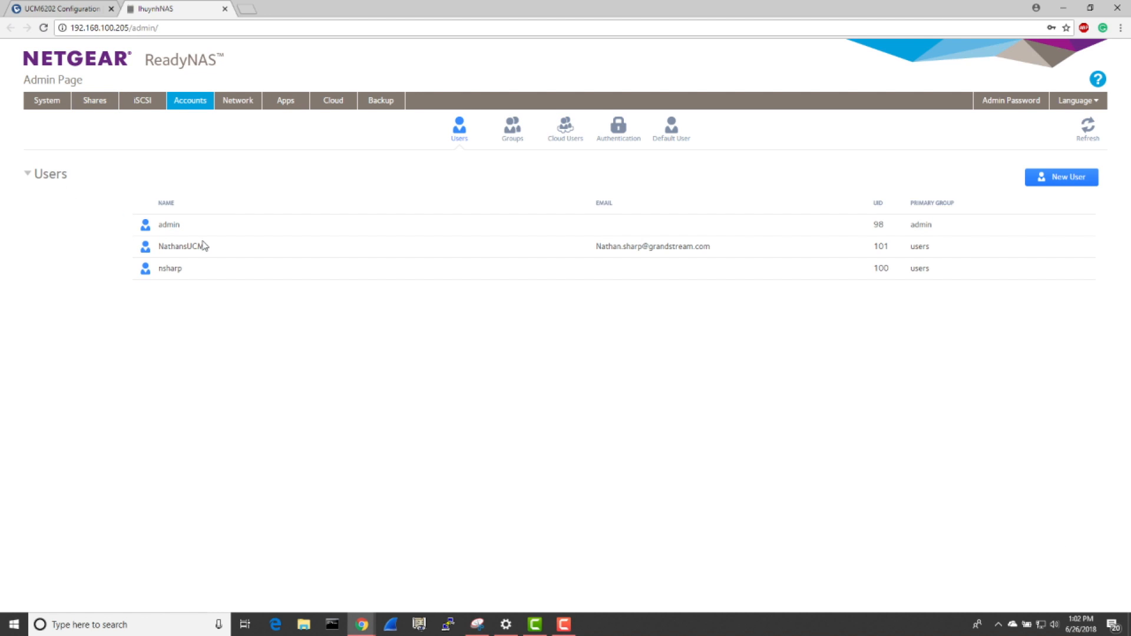
click(98, 104)
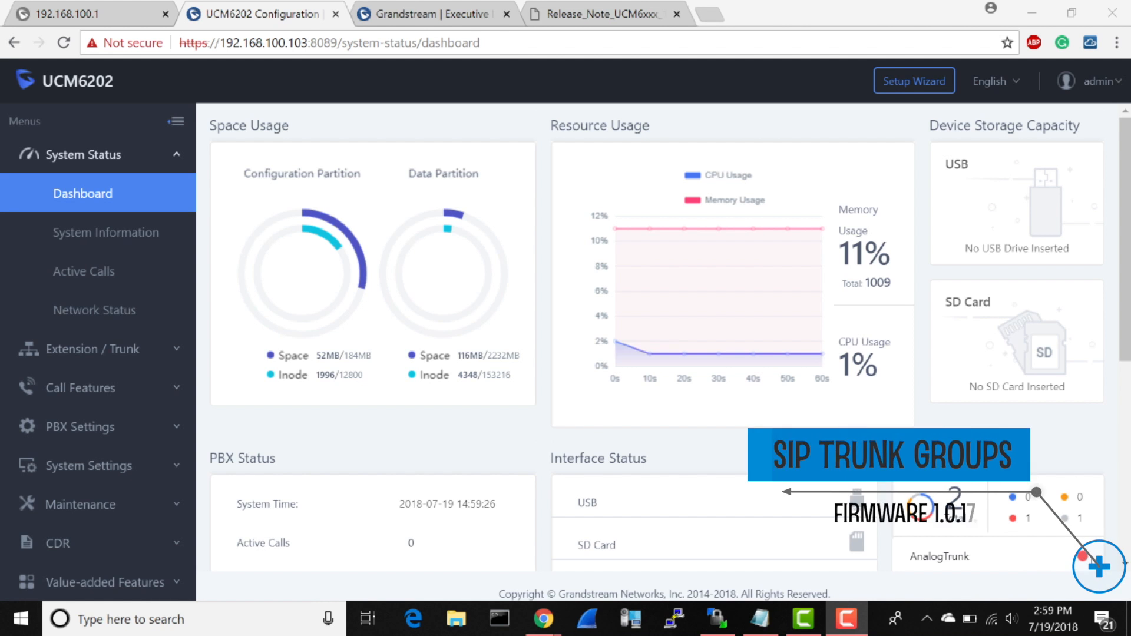
Step: Start creating a new trunk group in the UCM6202's VoIP trunks
click(115, 350)
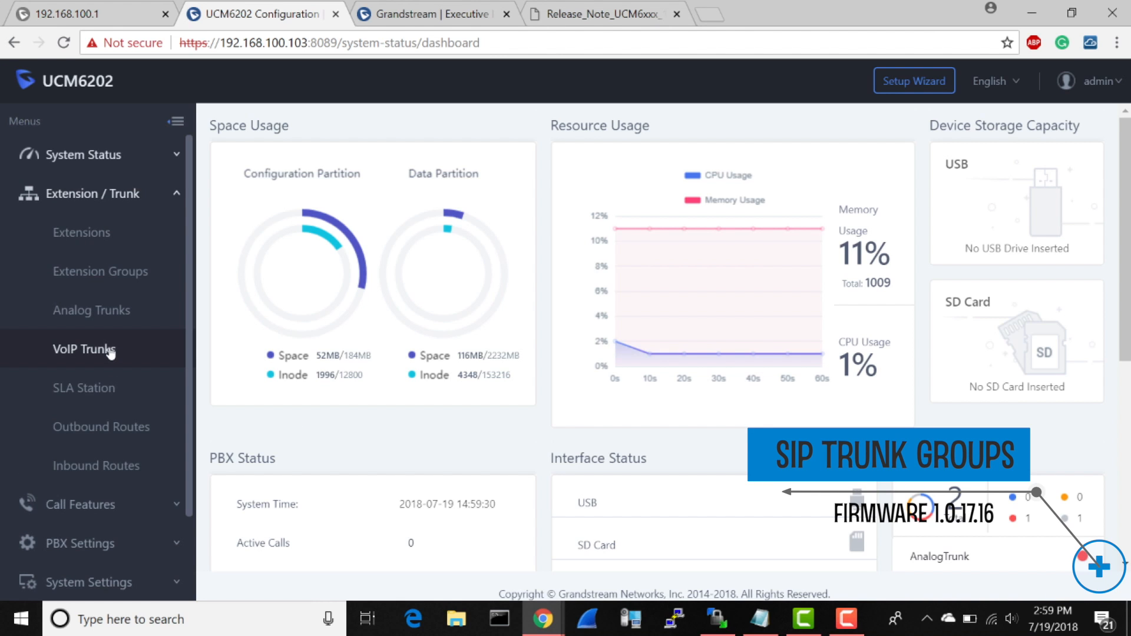
click(111, 350)
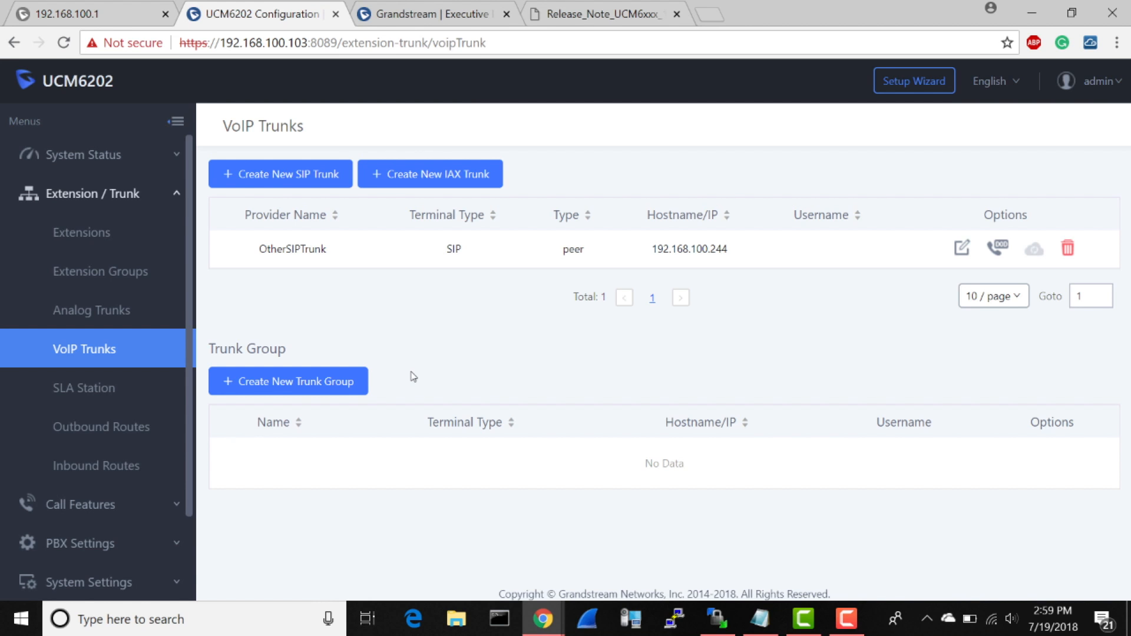
click(304, 384)
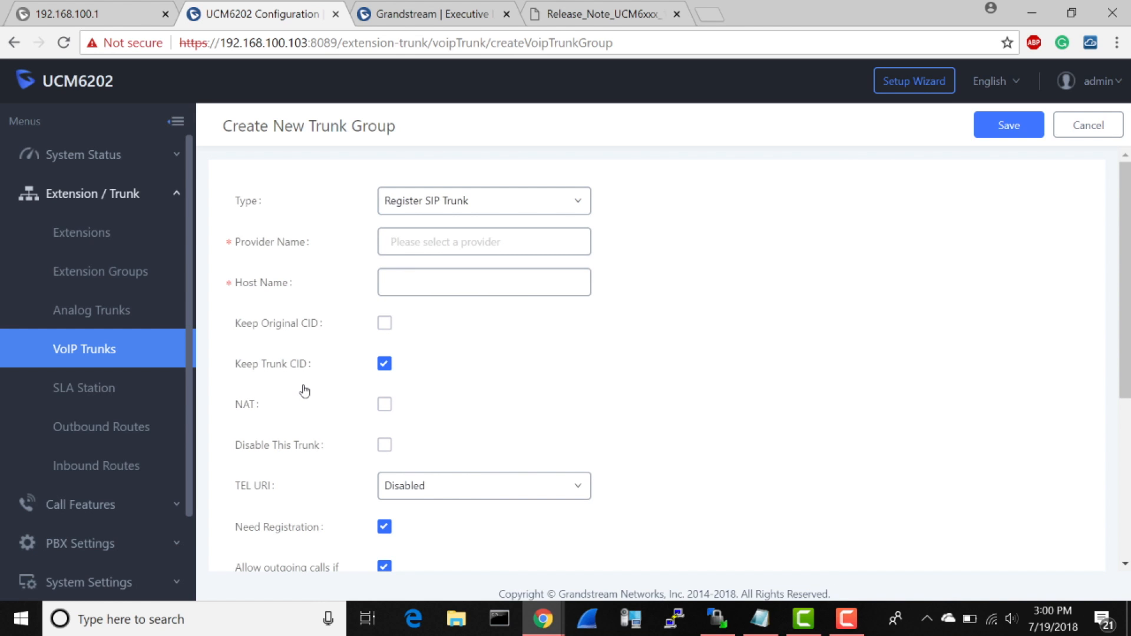
click(458, 238)
text(192.168)
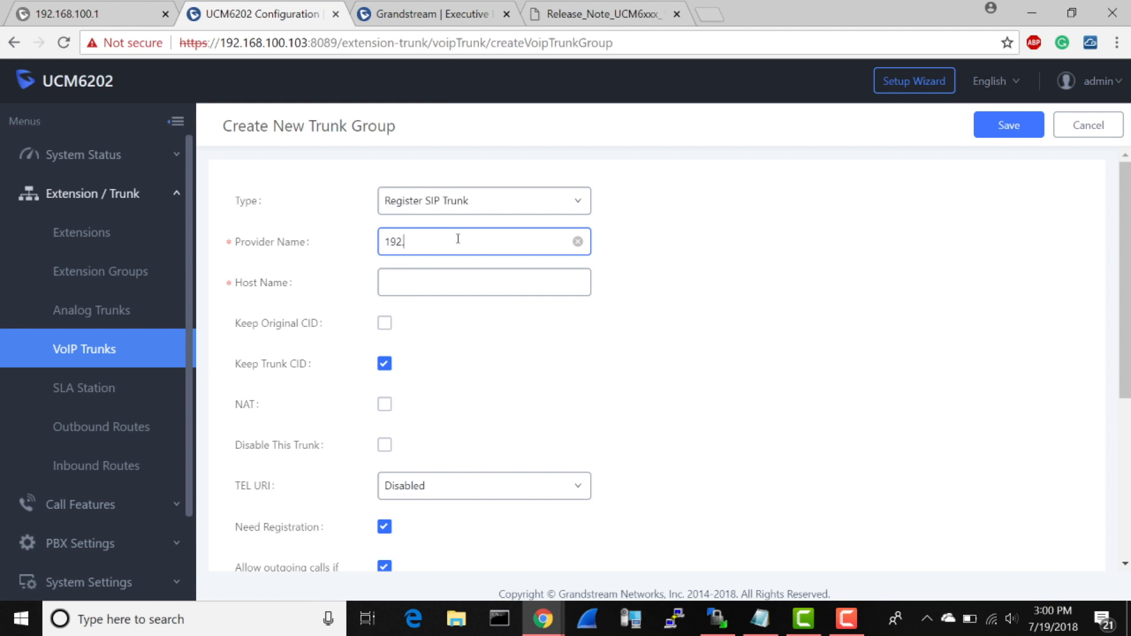
text(.100.40)
click(458, 281)
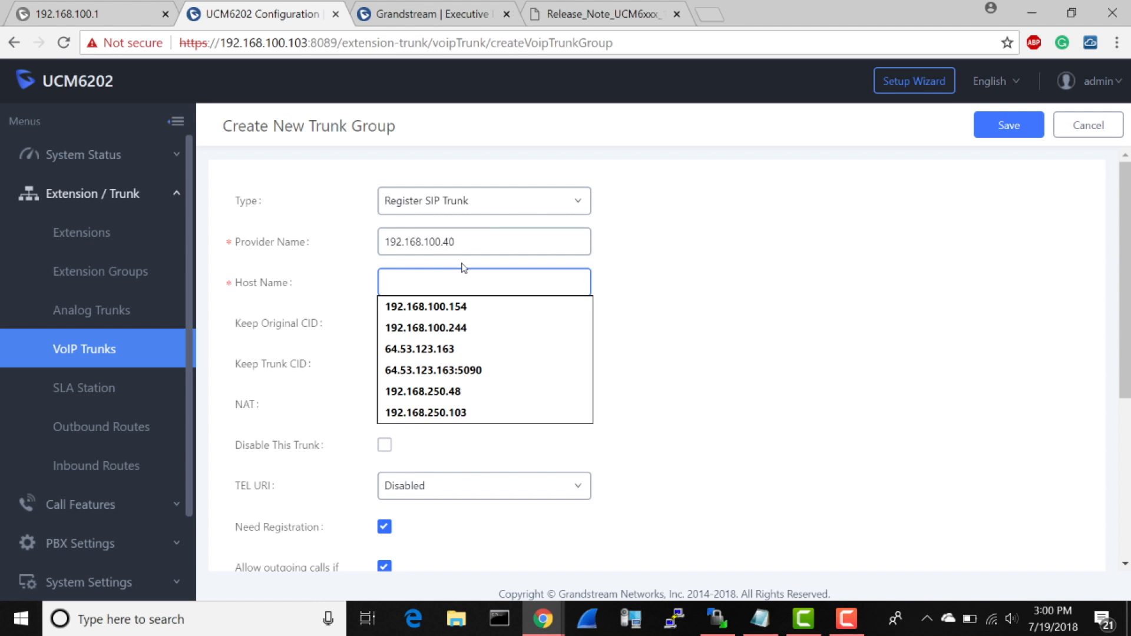
Step: Set the new trunk group's provider name to VOIP5, replacing the existing entry
click(472, 243)
key(ctrl+a)
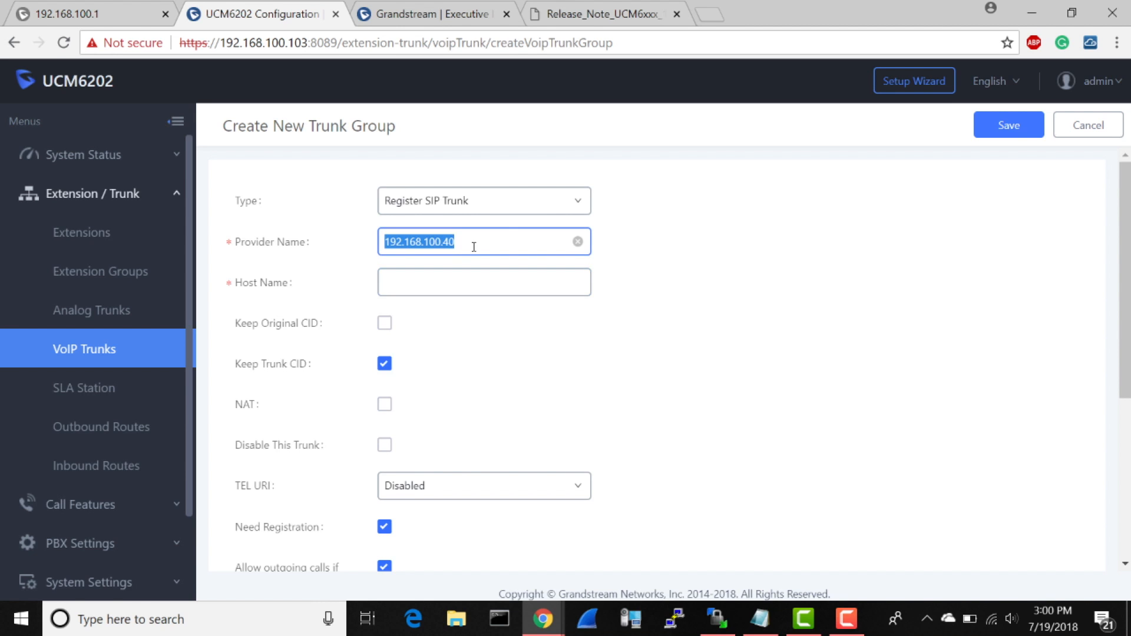
key(BackSpace)
text(VO)
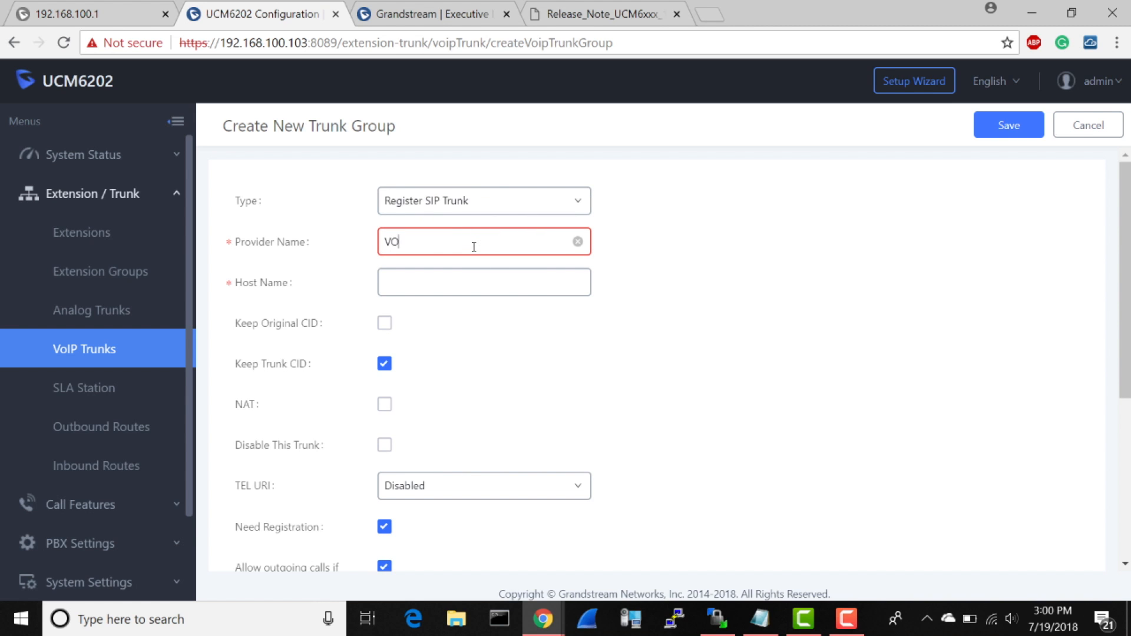
text(IP5)
Step: Set the VOIP5 trunk group's host name to 192.168.100.40
click(467, 271)
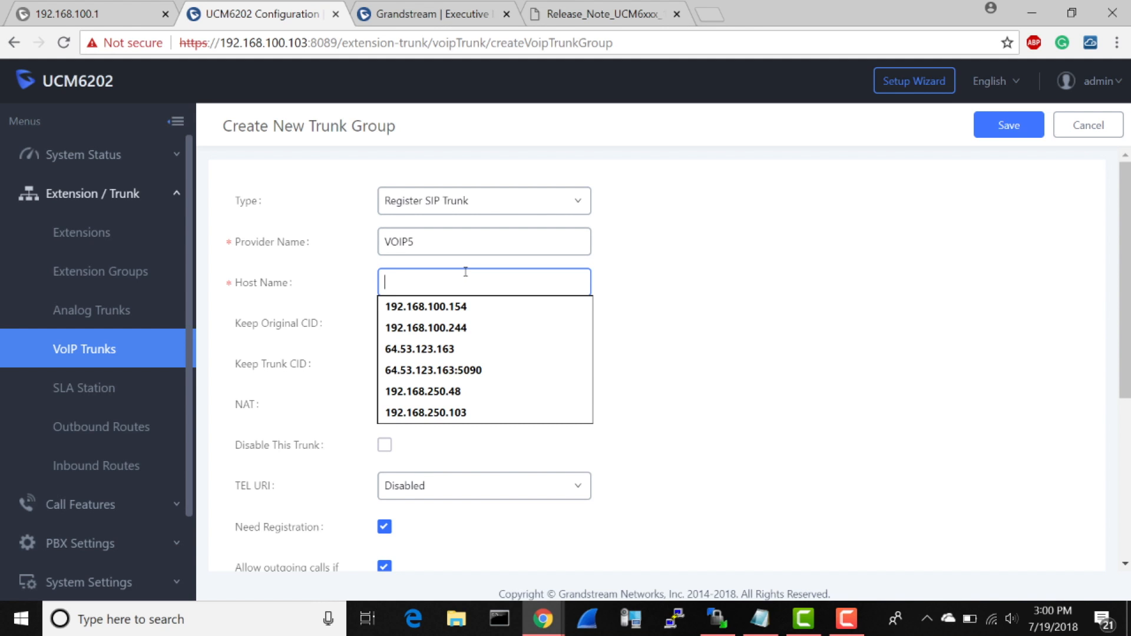
text(192.1)
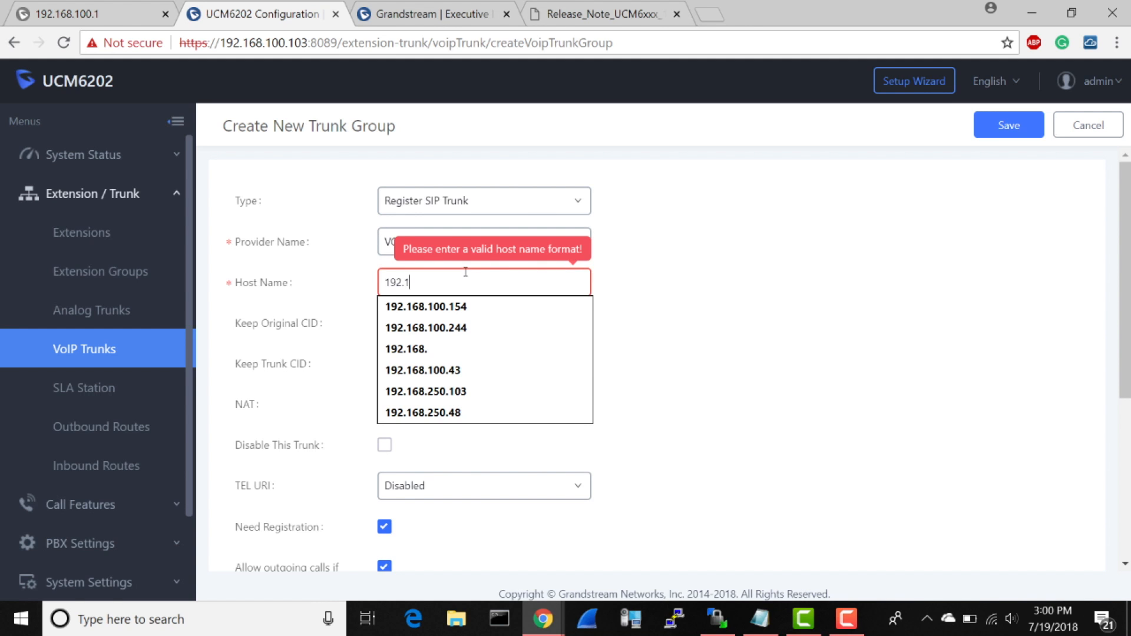
text(68.100)
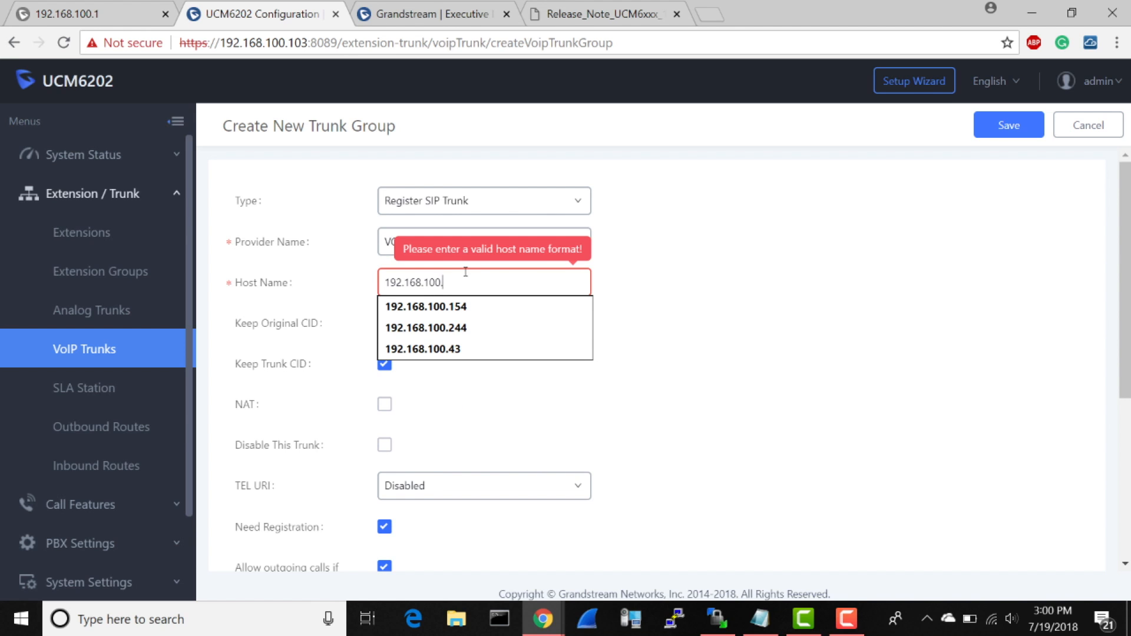
text(.40)
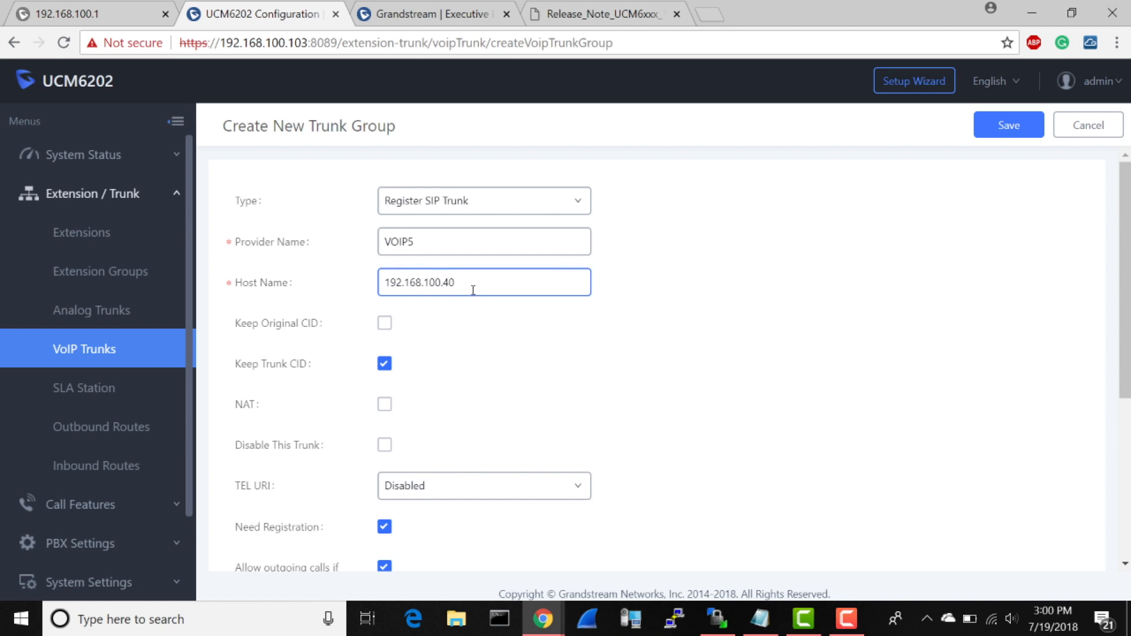
click(531, 345)
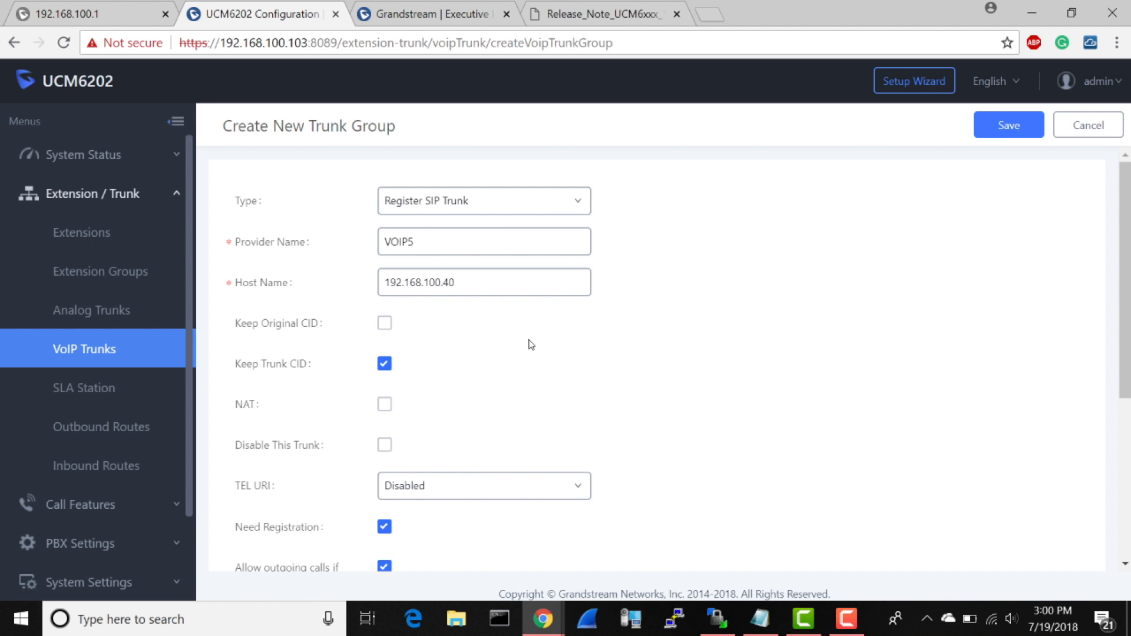
Step: Enter the first registration account's username, password and AuthID for the VOIP5 trunk group
scroll(766, 362, down, 5)
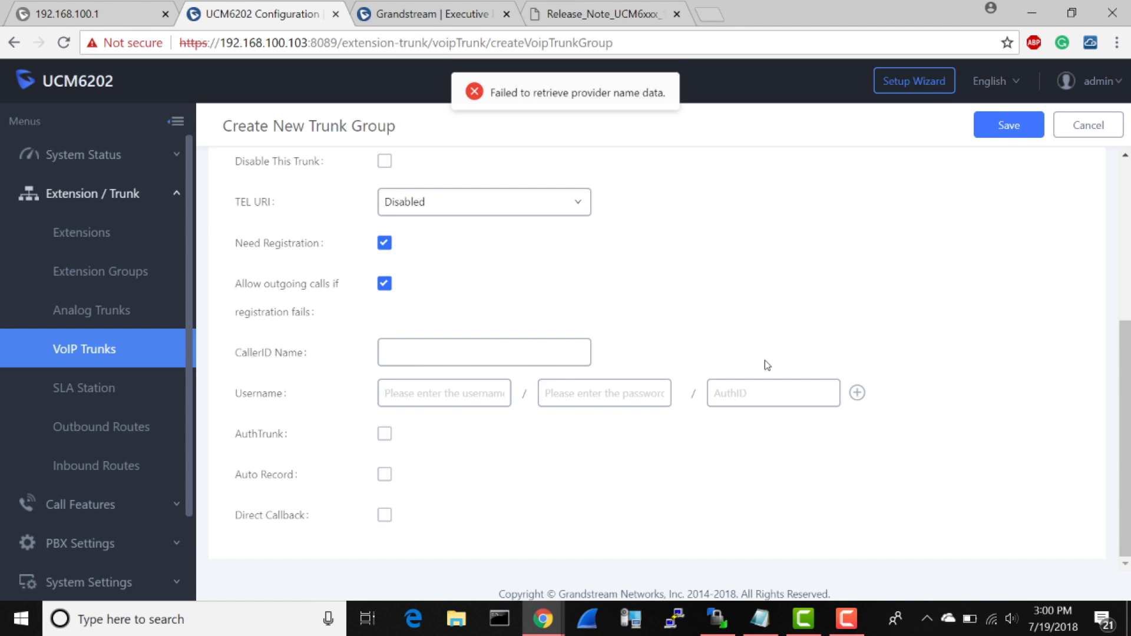
click(456, 394)
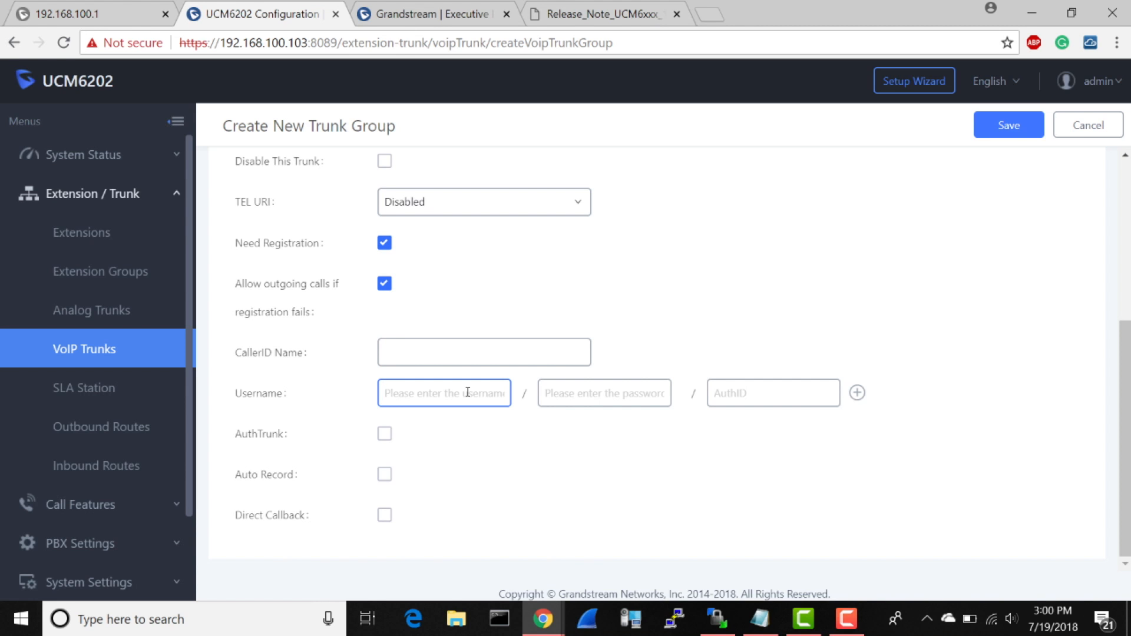
text(7005551234)
click(586, 394)
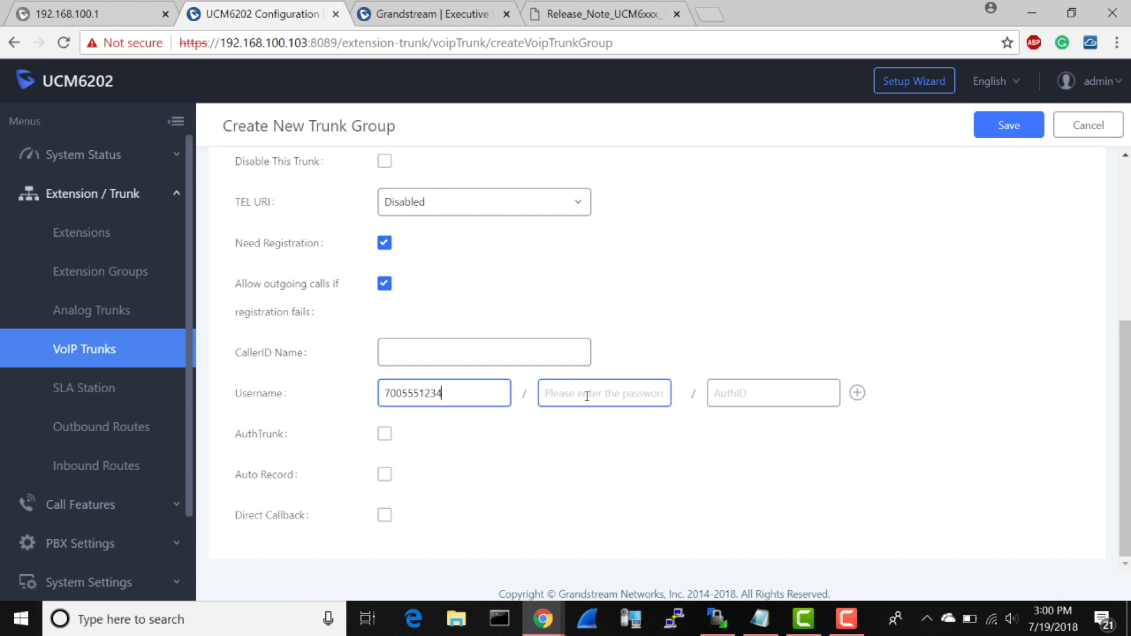
text(•••••••)
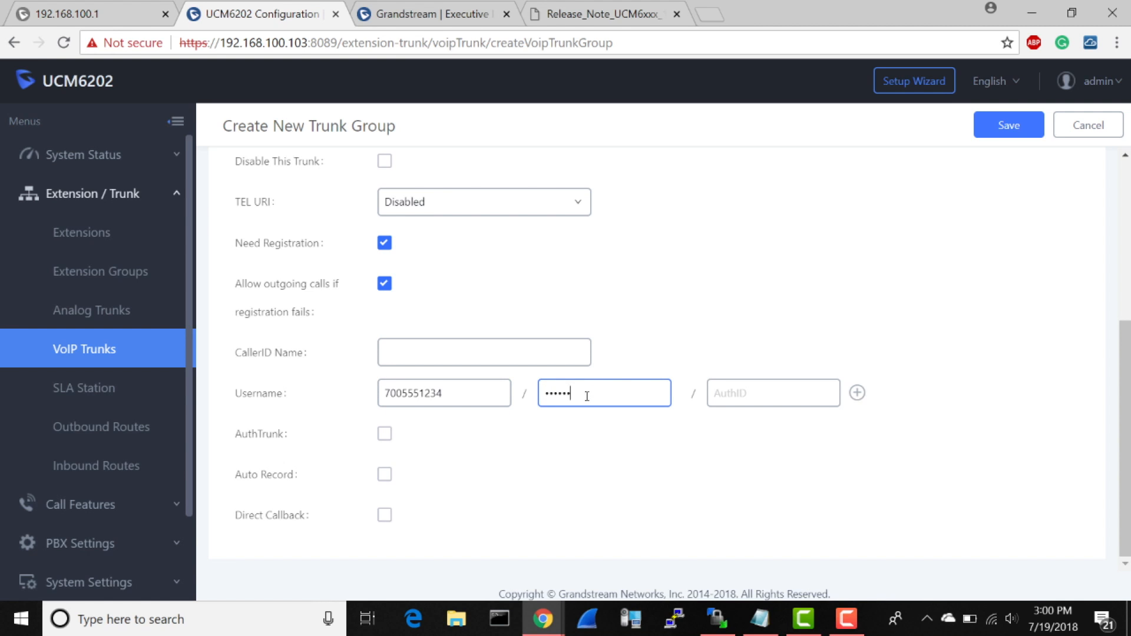
click(738, 404)
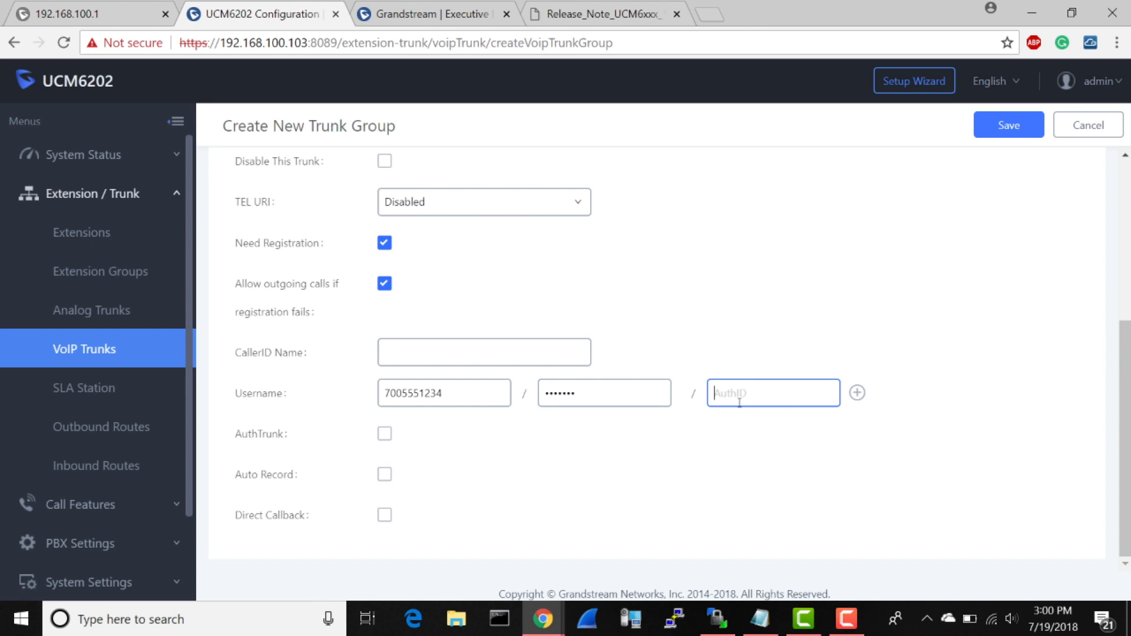
text(7005)
Step: Add a second registration account row to the trunk group and enter its username, password and AuthID
click(857, 392)
click(483, 434)
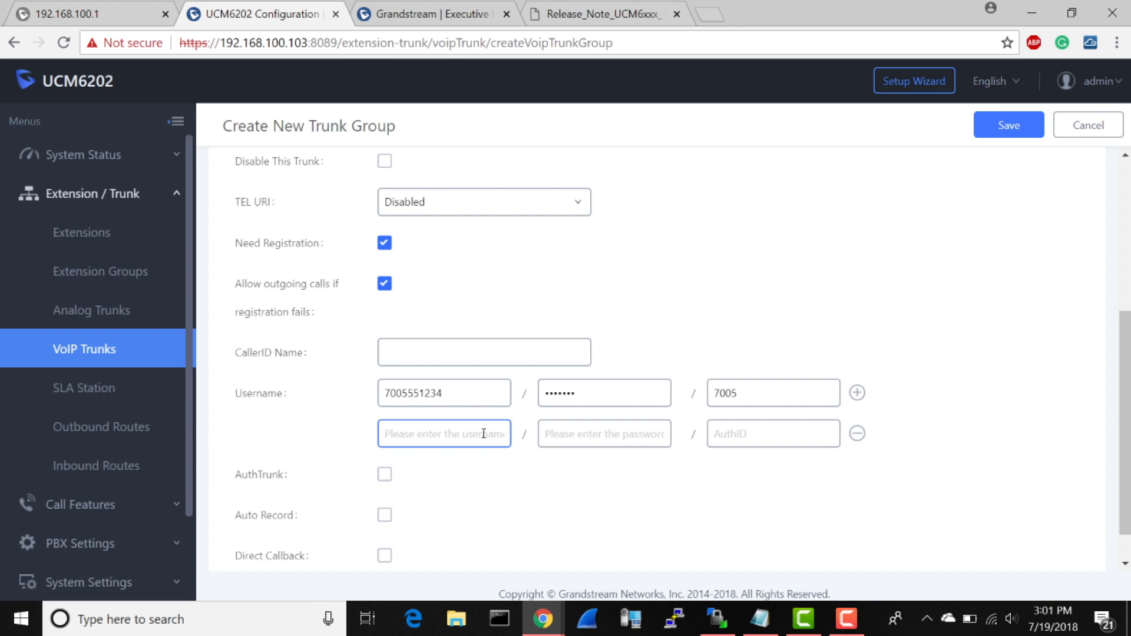
text(7005554321)
click(542, 434)
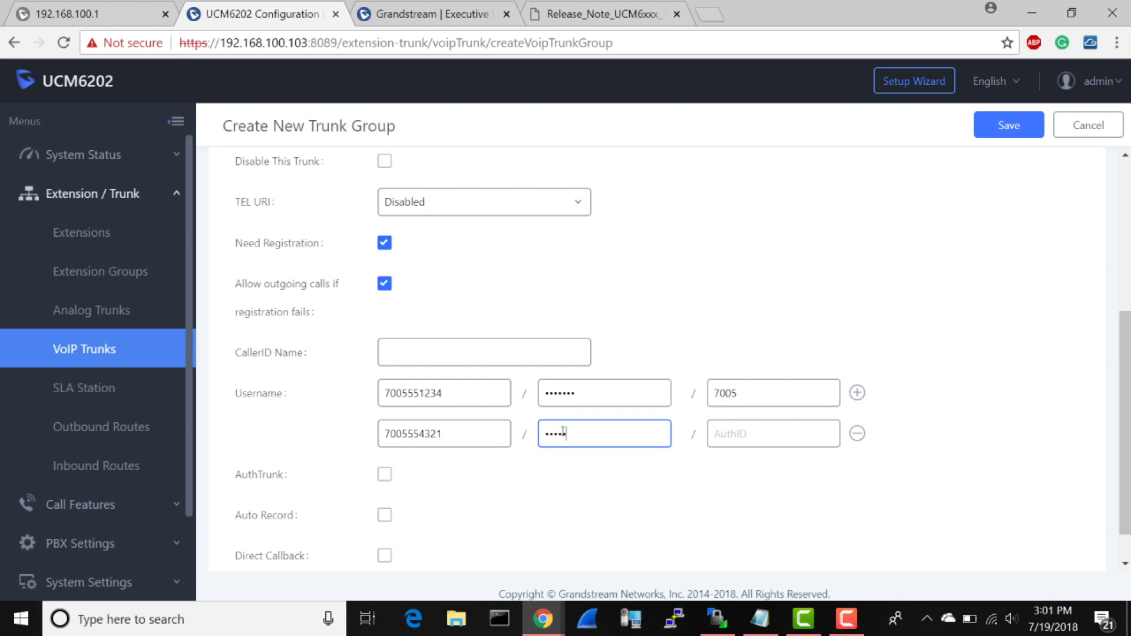
click(757, 429)
click(758, 429)
text(5006)
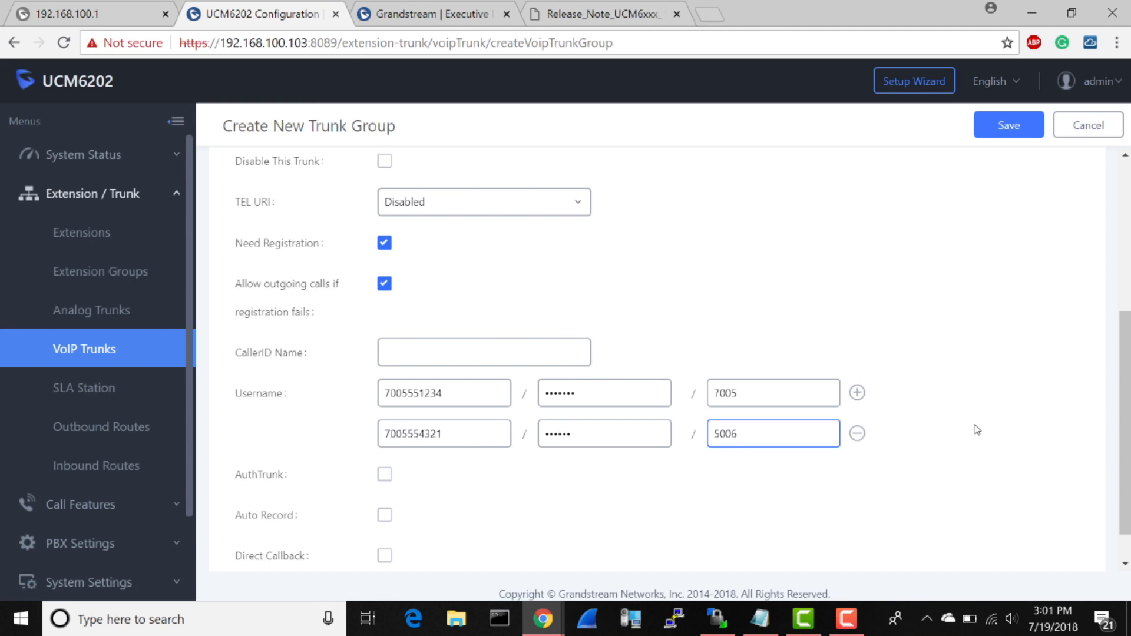
Step: Add and remove an empty third account row, and save the VOIP5 trunk group
scroll(977, 430, down, 1)
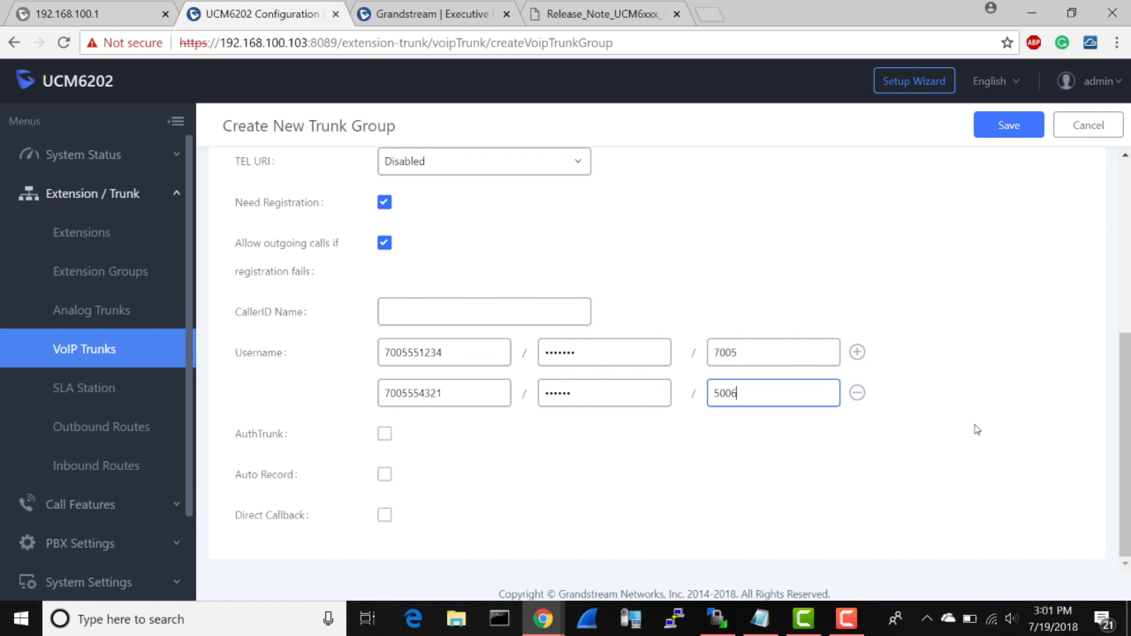
click(858, 352)
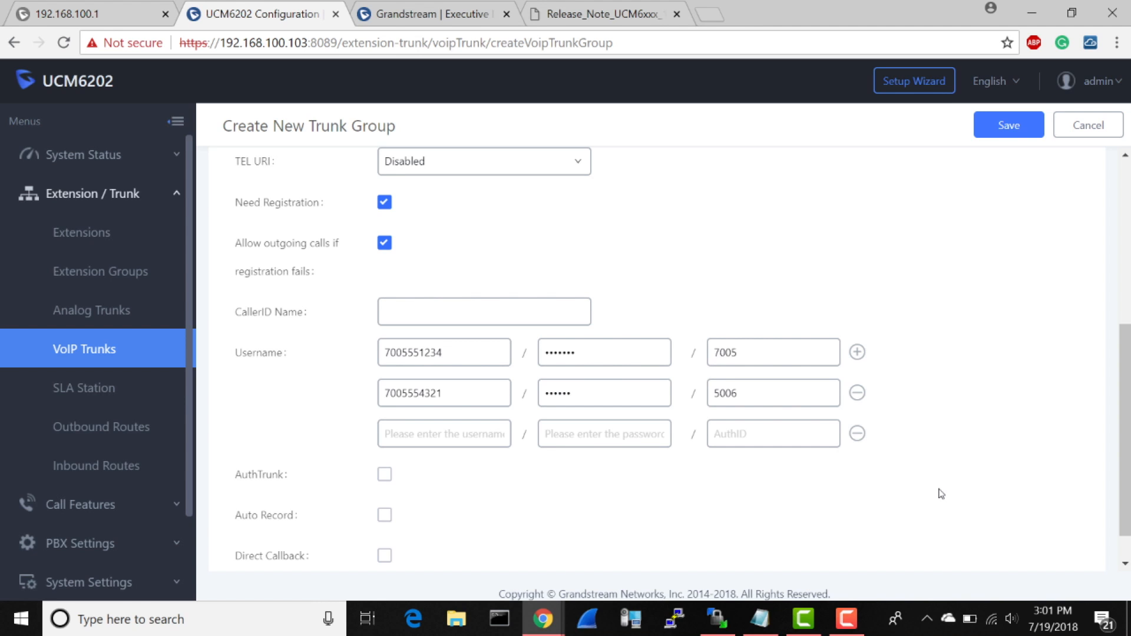
click(858, 435)
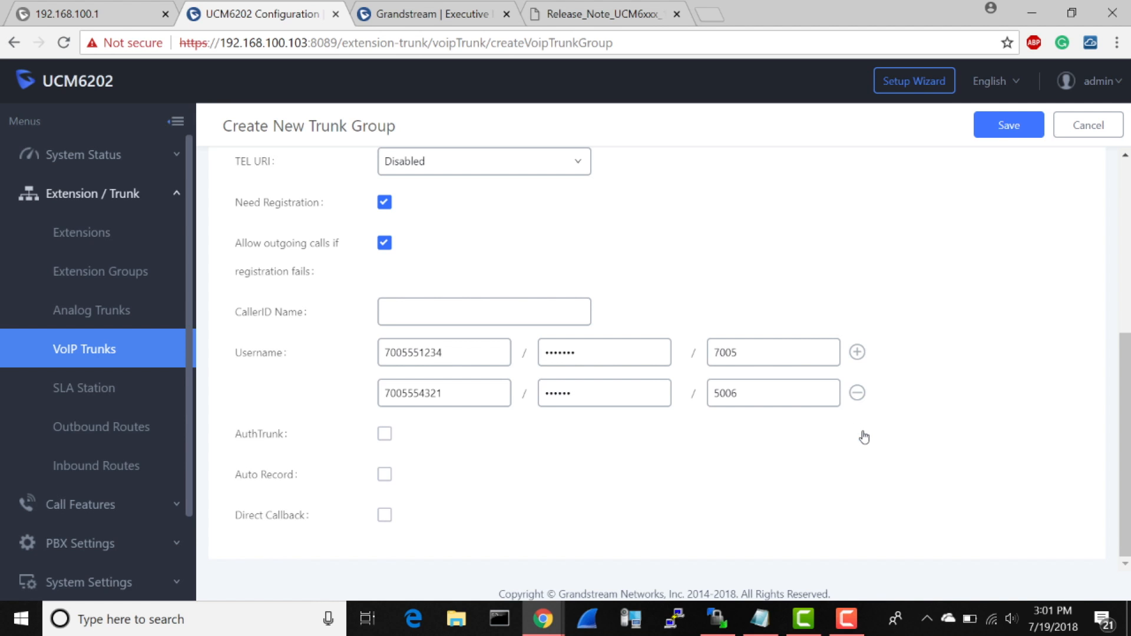
click(1012, 134)
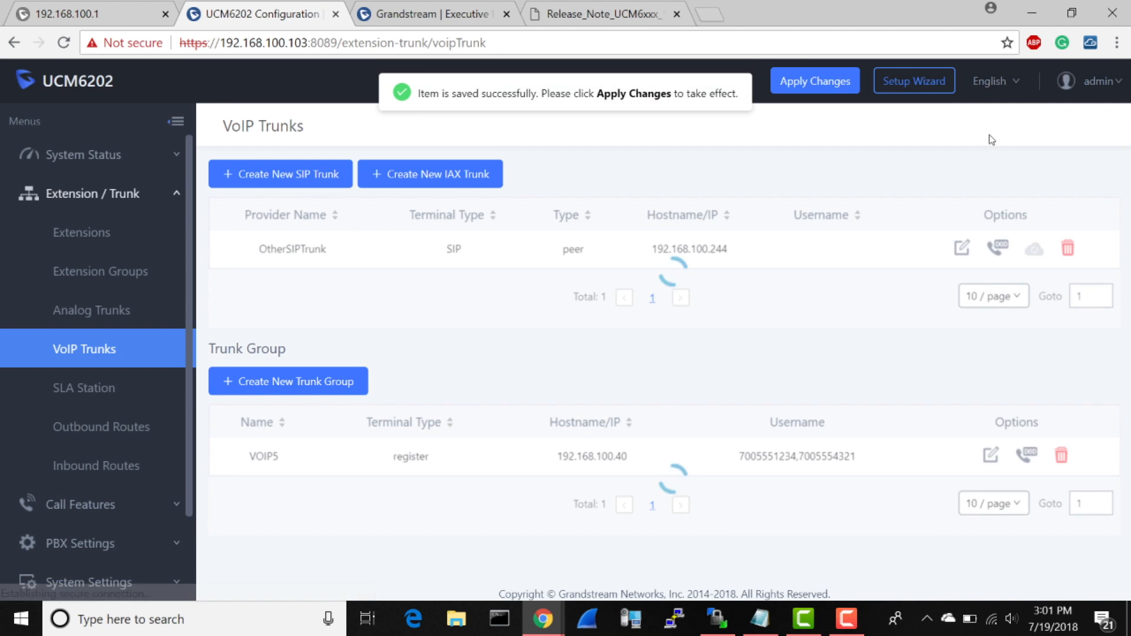
Step: Check the trunk choices for a new inbound rule on the VOIP5 trunk group, and cancel the rule
click(109, 463)
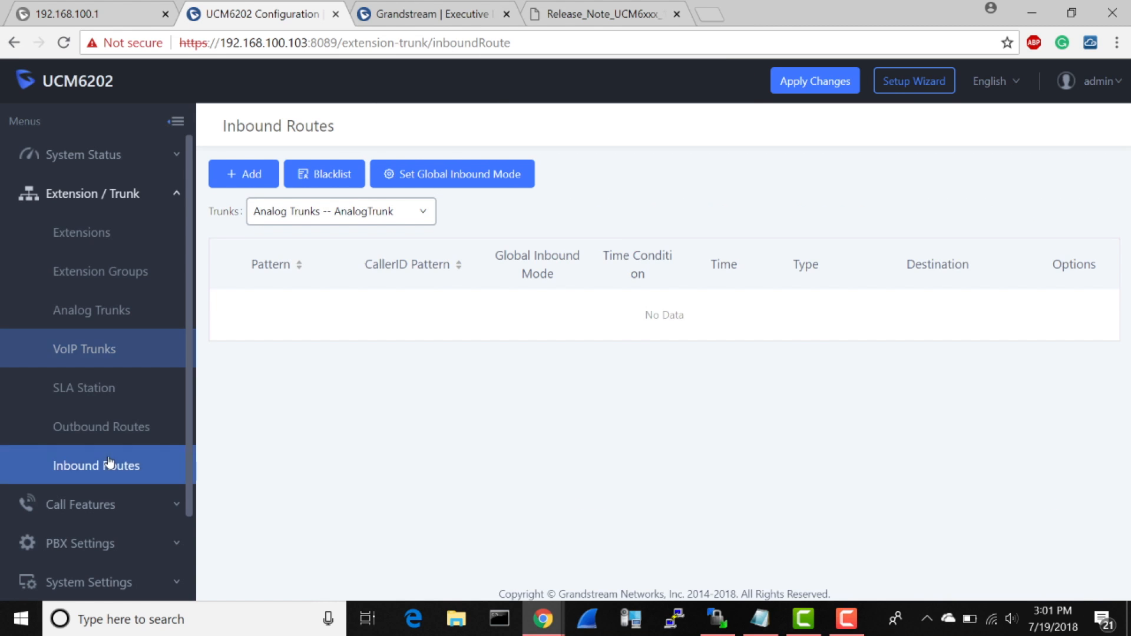
click(407, 224)
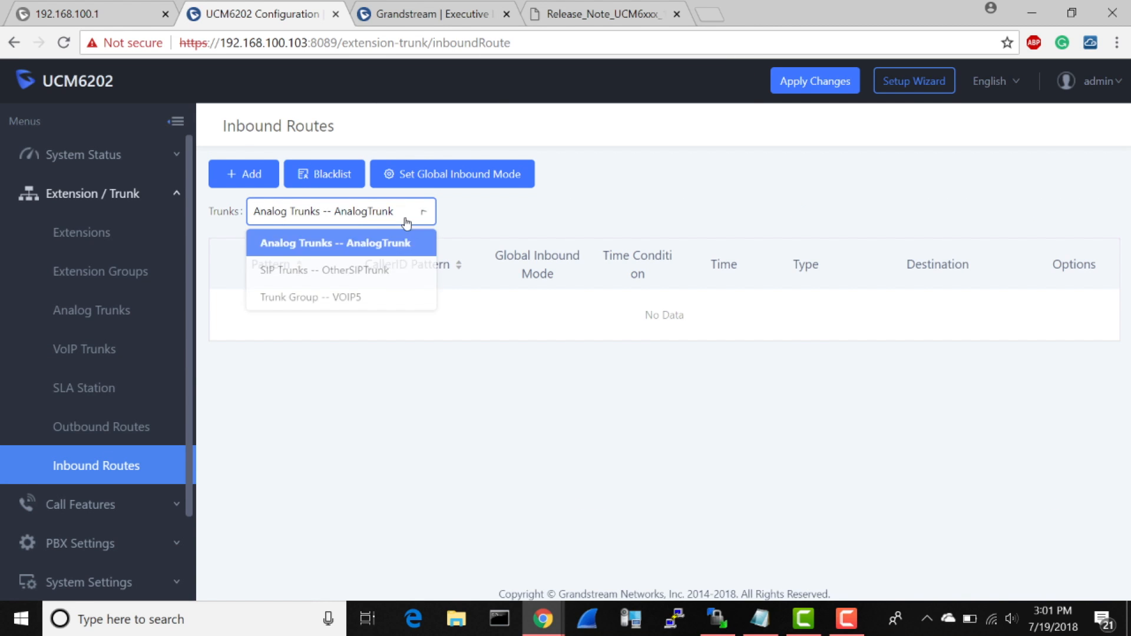
click(359, 301)
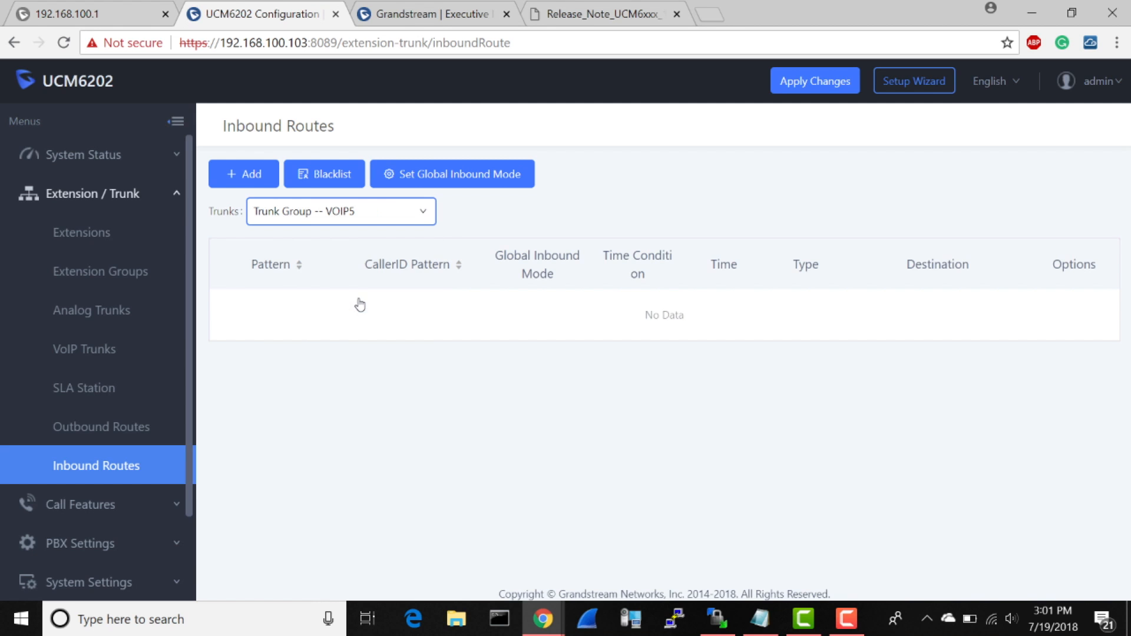
click(247, 183)
click(498, 260)
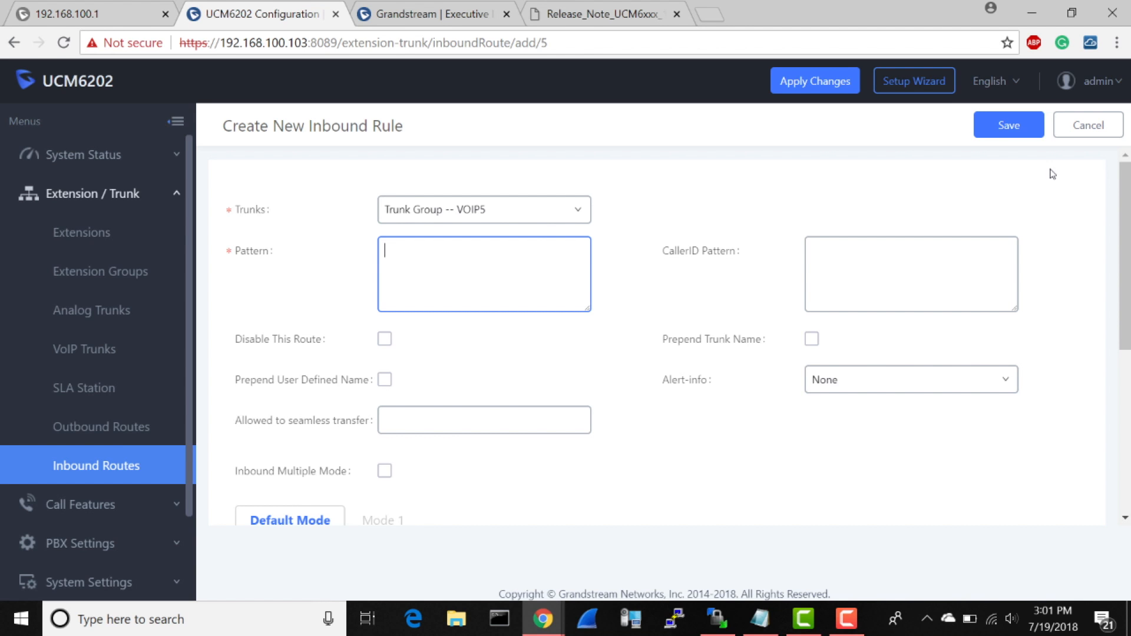
click(570, 213)
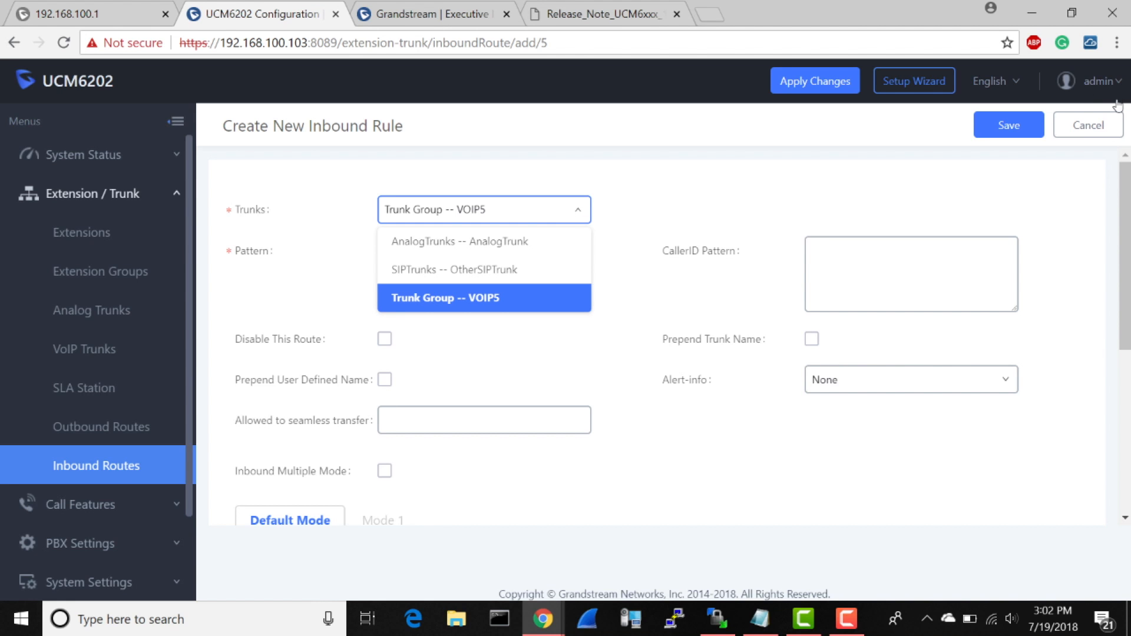
click(1105, 127)
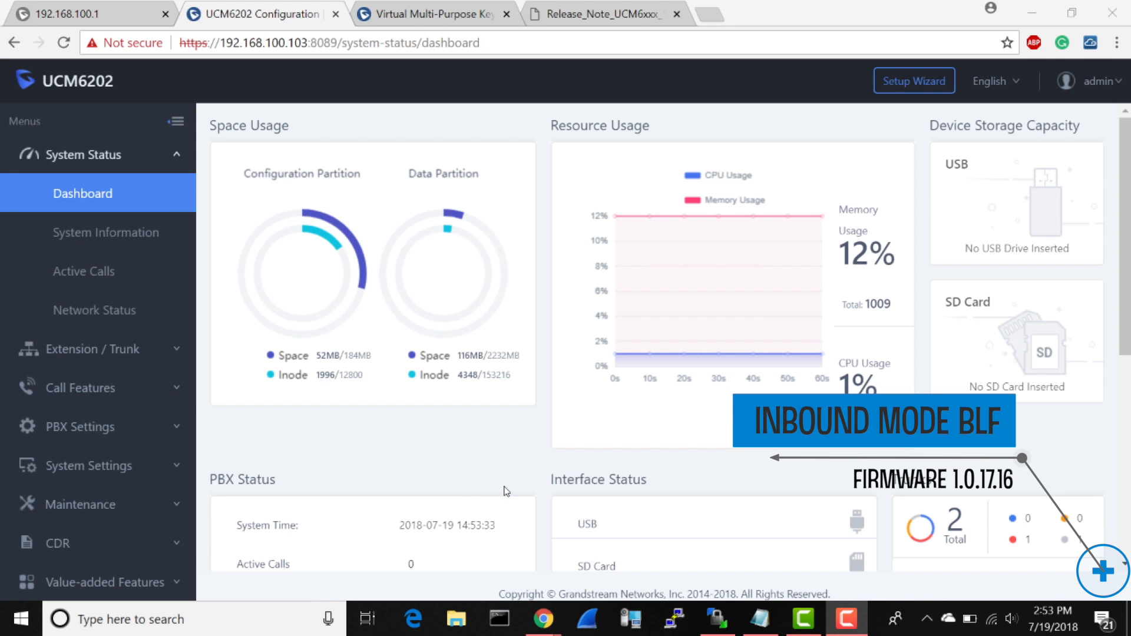
Step: Open the inbound routes for the SIP trunk OtherSIPTrunk
click(103, 354)
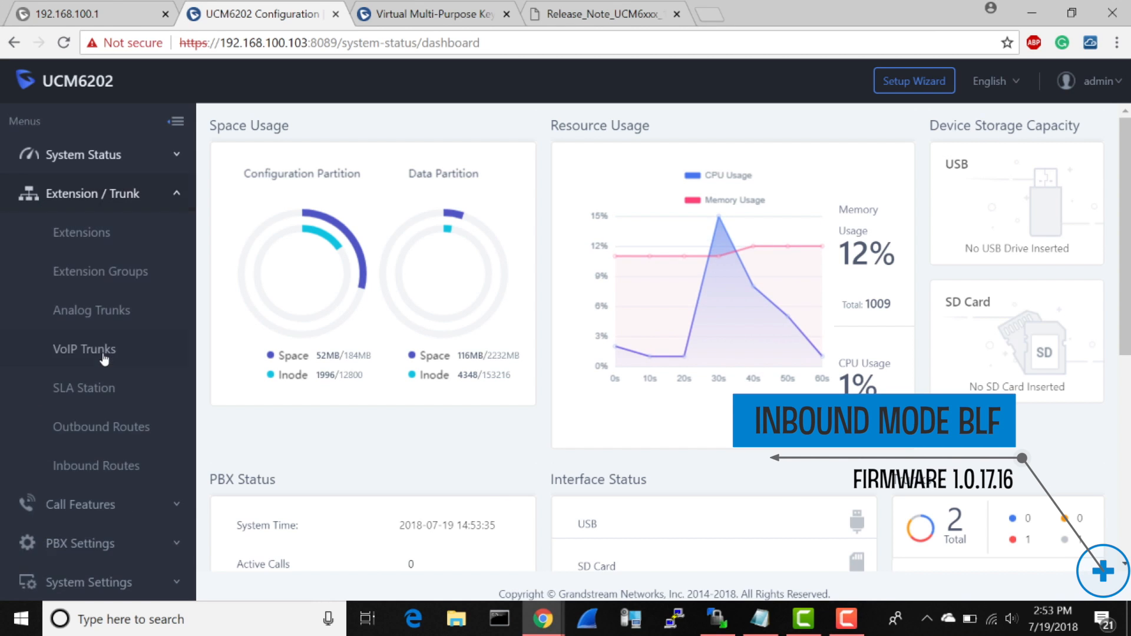
click(101, 475)
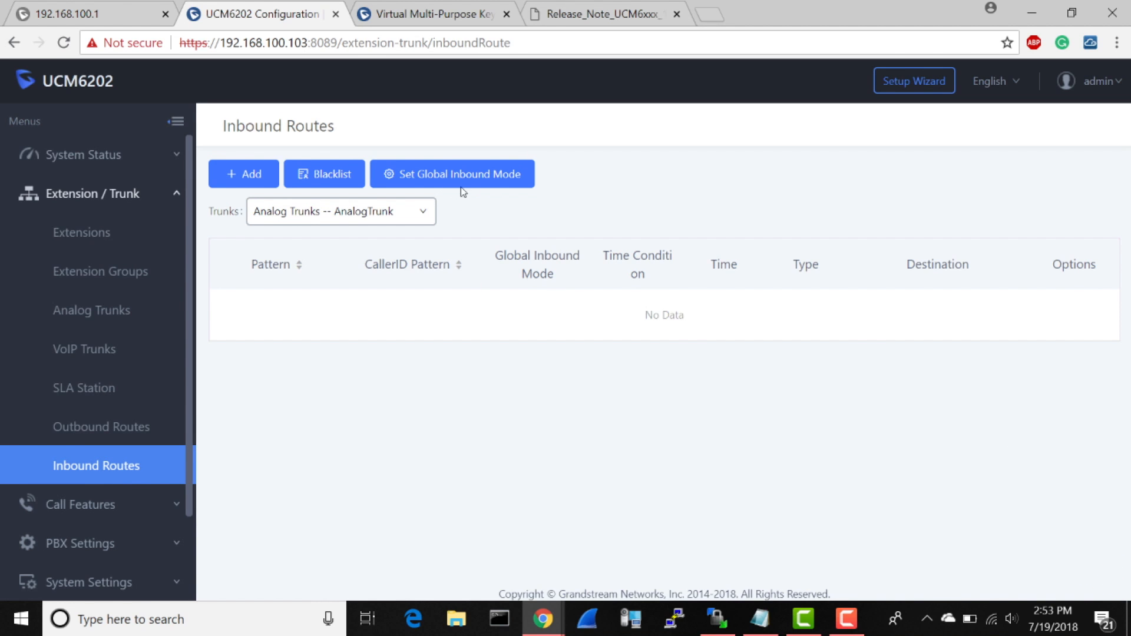
click(413, 226)
click(379, 276)
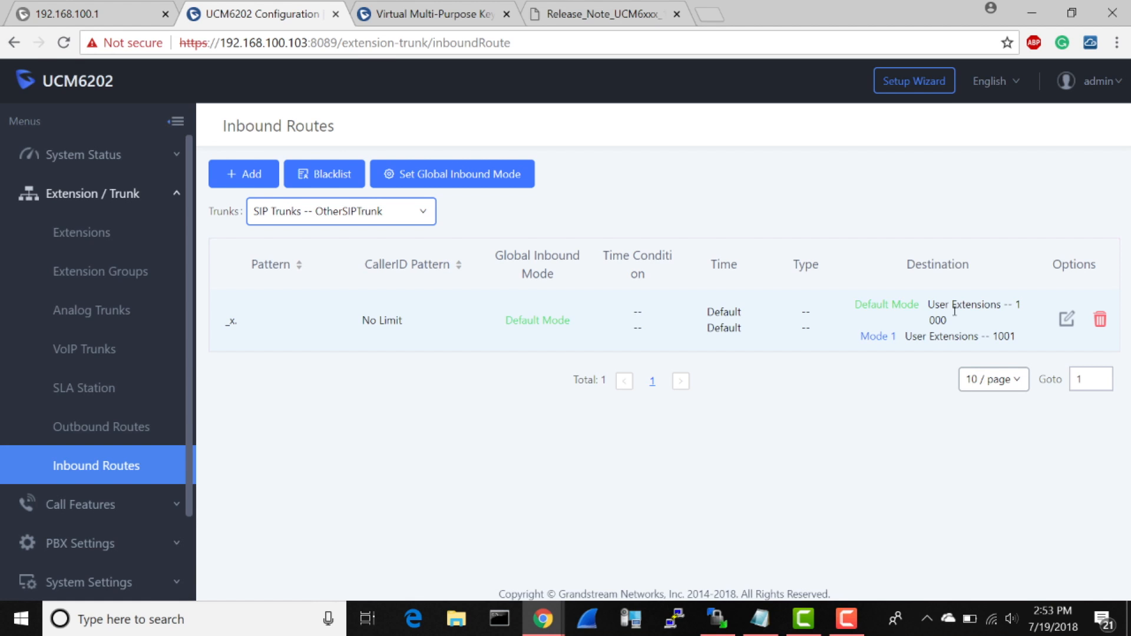
Step: Enable Inbound Multiple Mode globally with BLF subscription number 777, and save and apply the changes
click(478, 175)
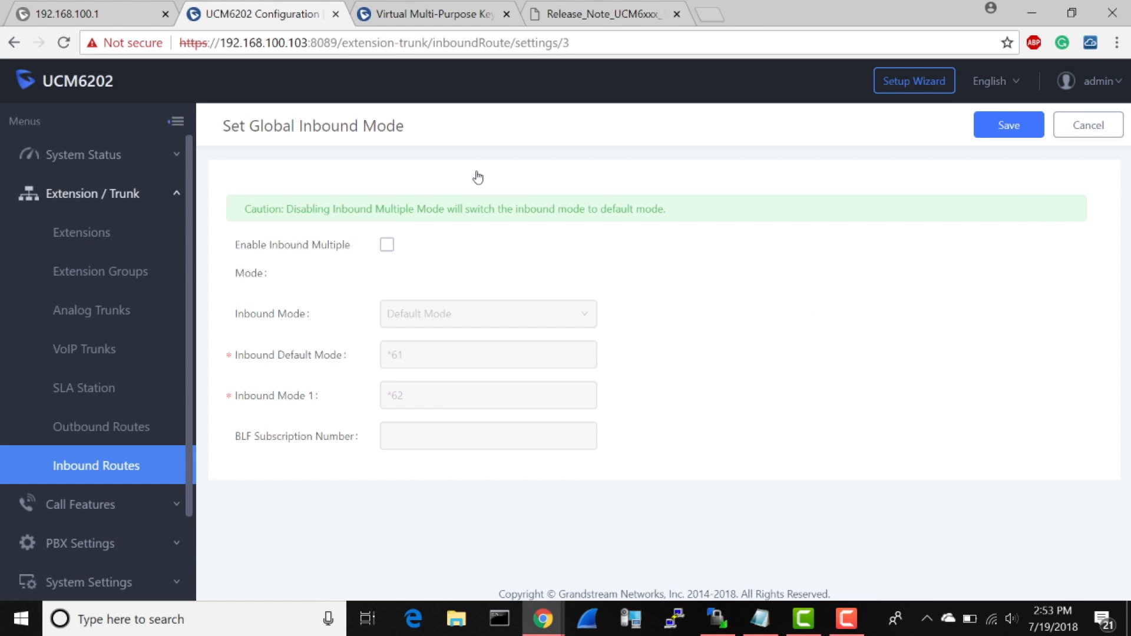
click(388, 245)
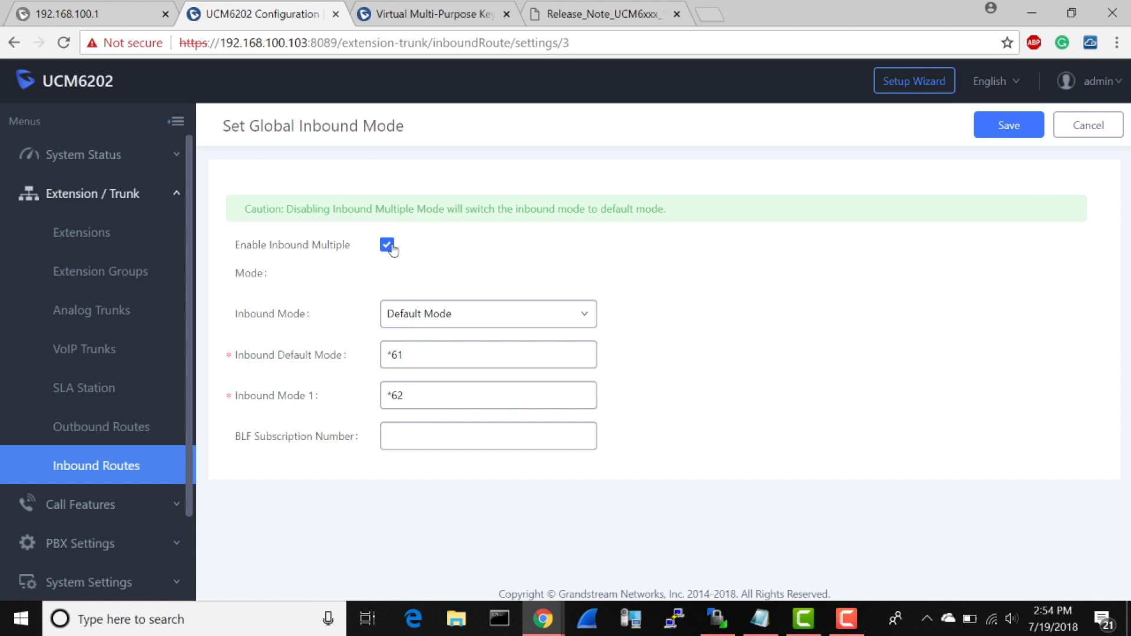
click(454, 431)
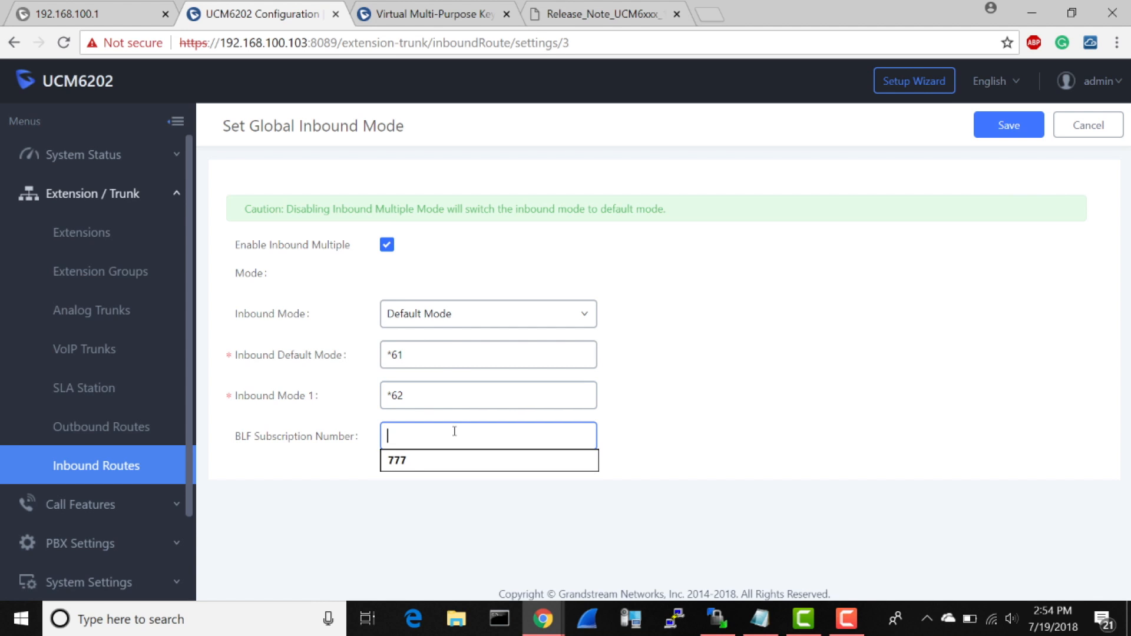
click(399, 460)
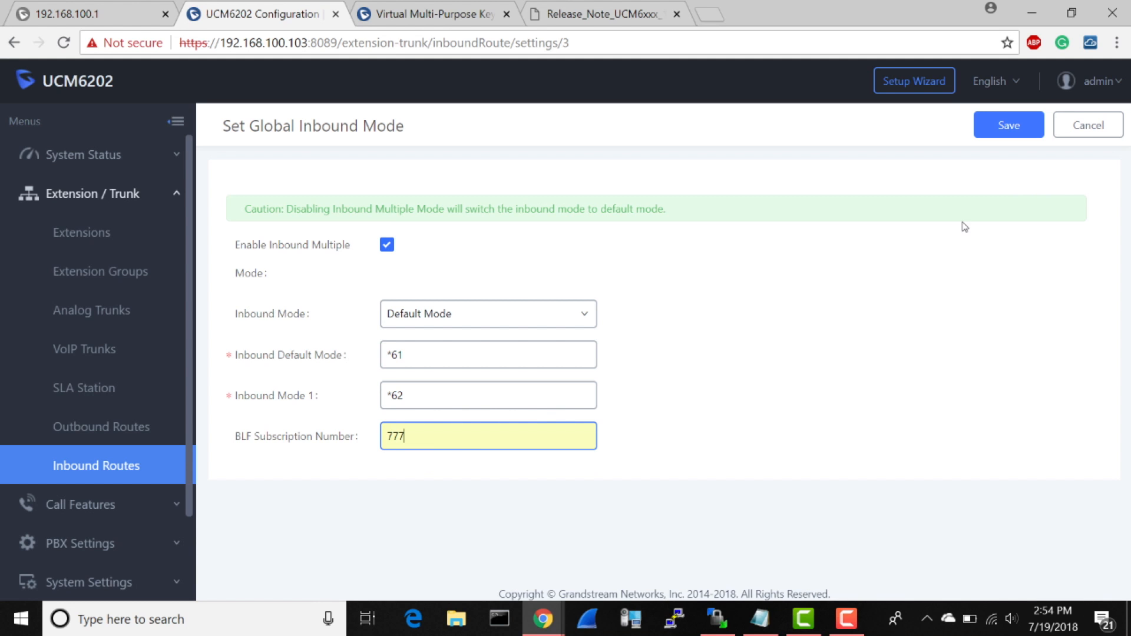
click(1011, 128)
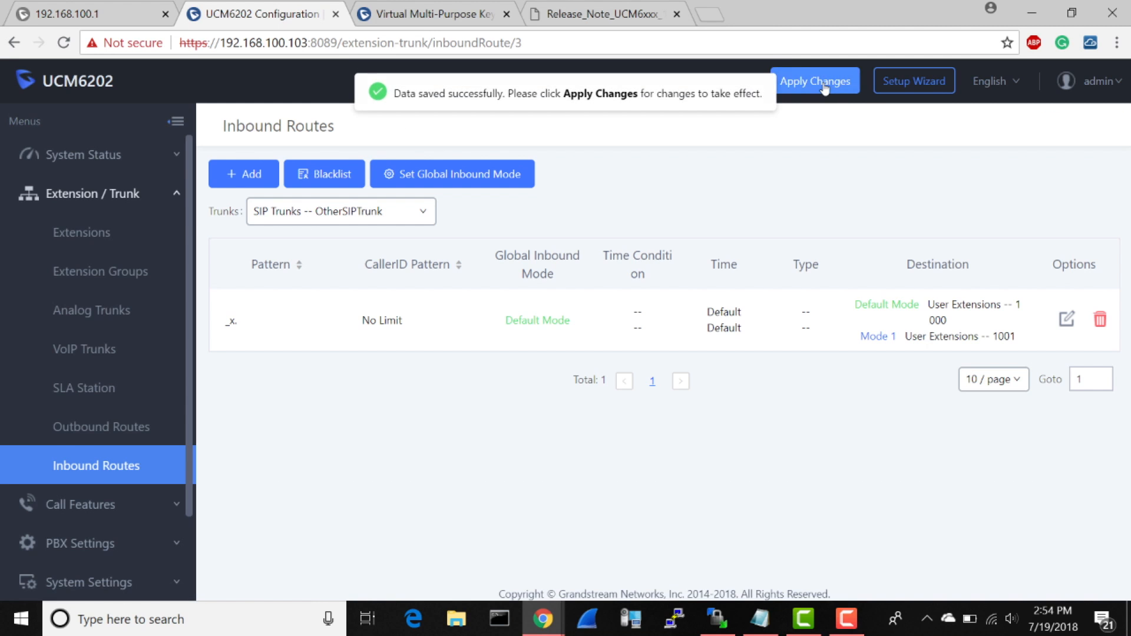
click(824, 89)
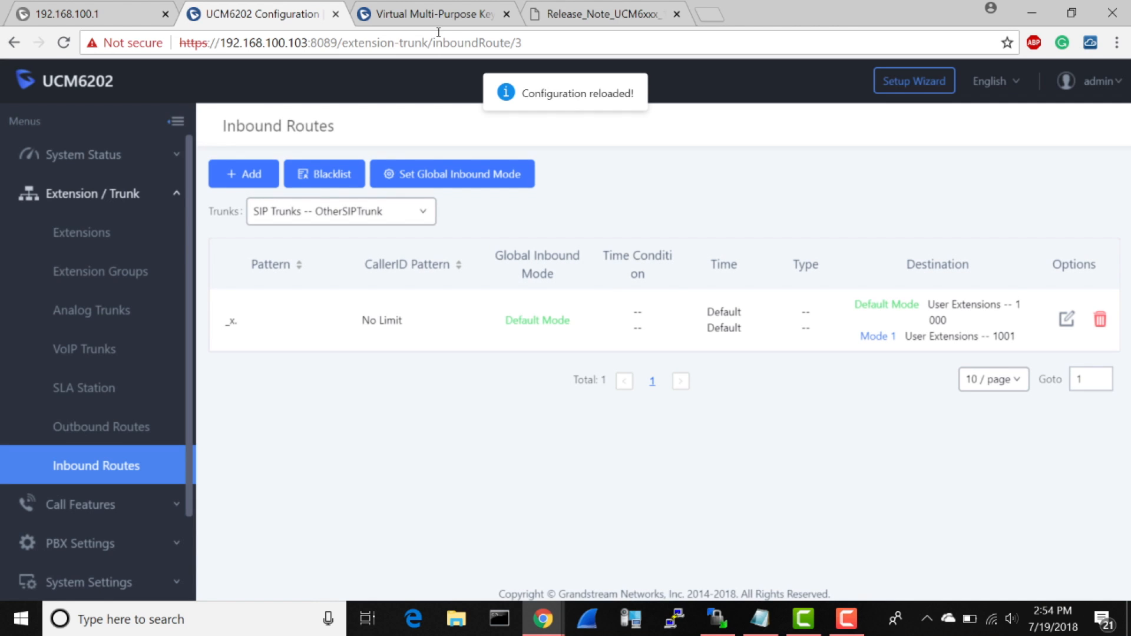
Step: Switch to the phone's Virtual Multi-Purpose Keys page and set VPK 4 to Busy Lamp Field (BLF) mode on Account 1
click(428, 17)
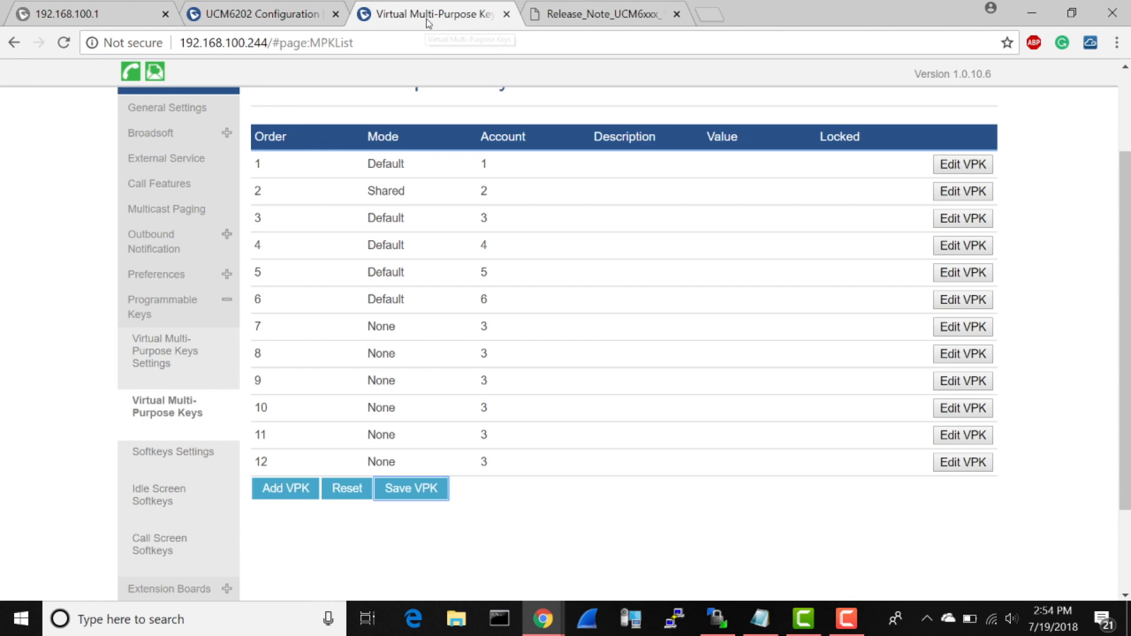
click(951, 247)
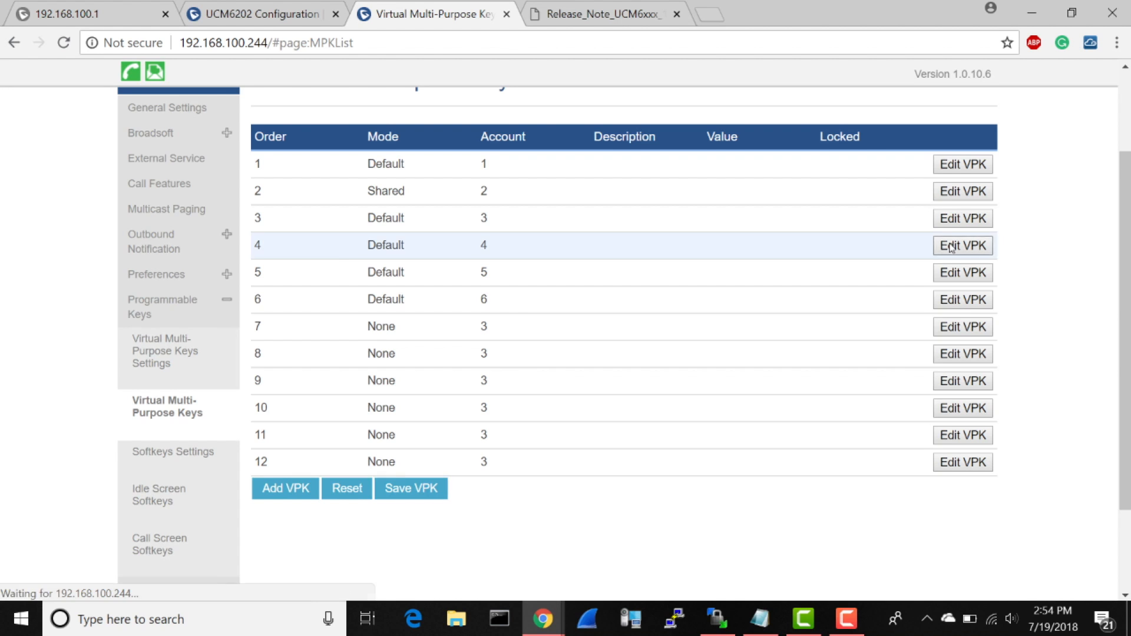
click(663, 275)
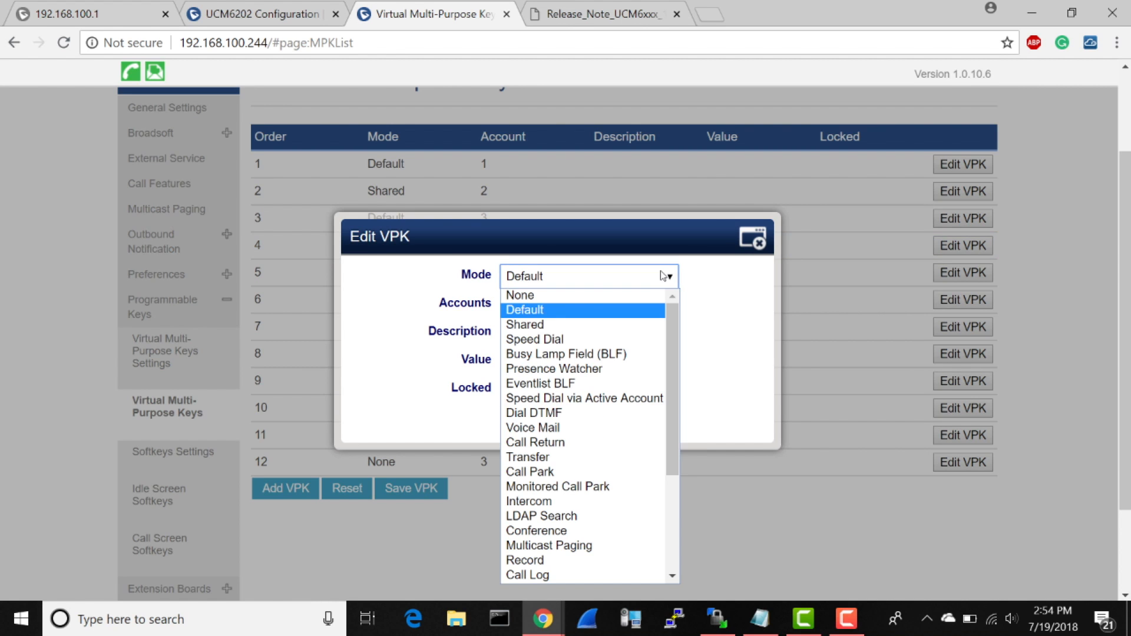
click(599, 357)
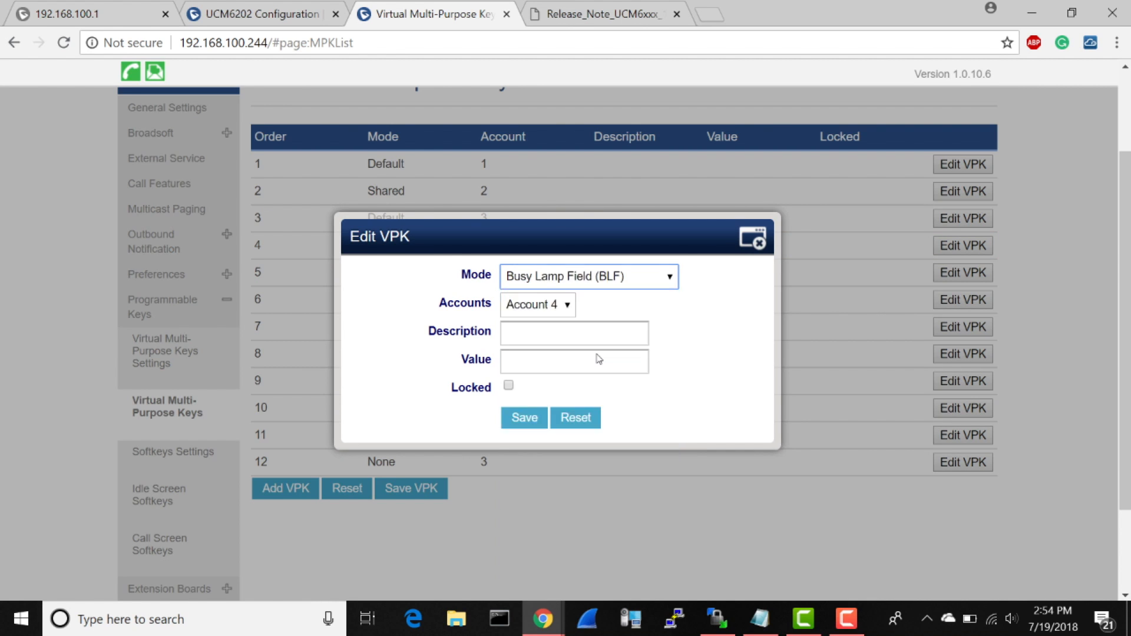
click(562, 303)
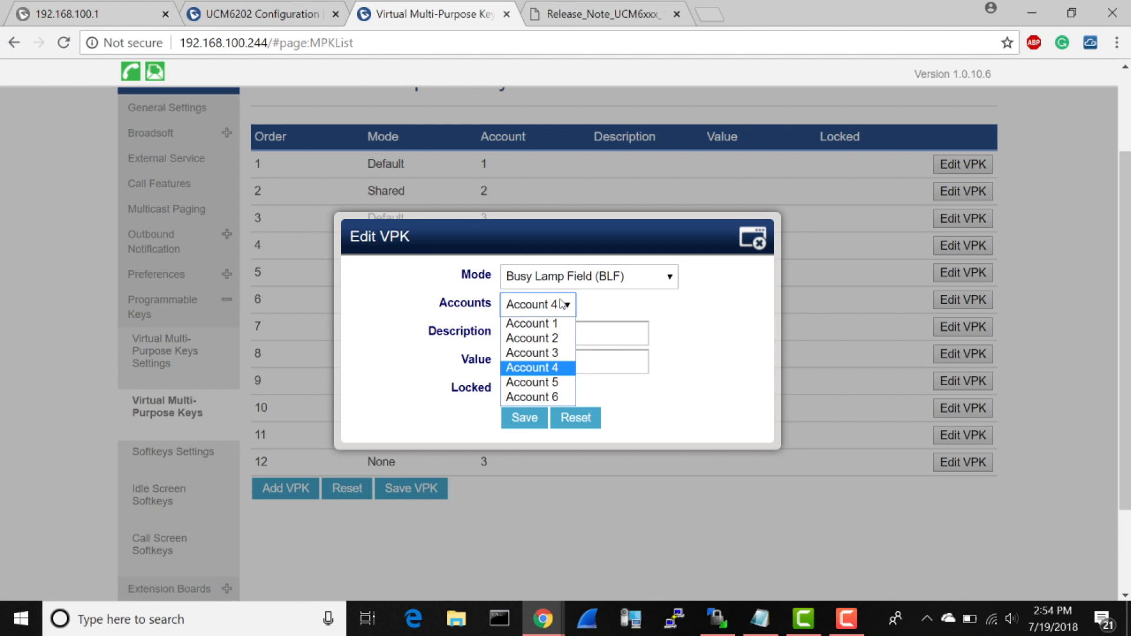
click(551, 325)
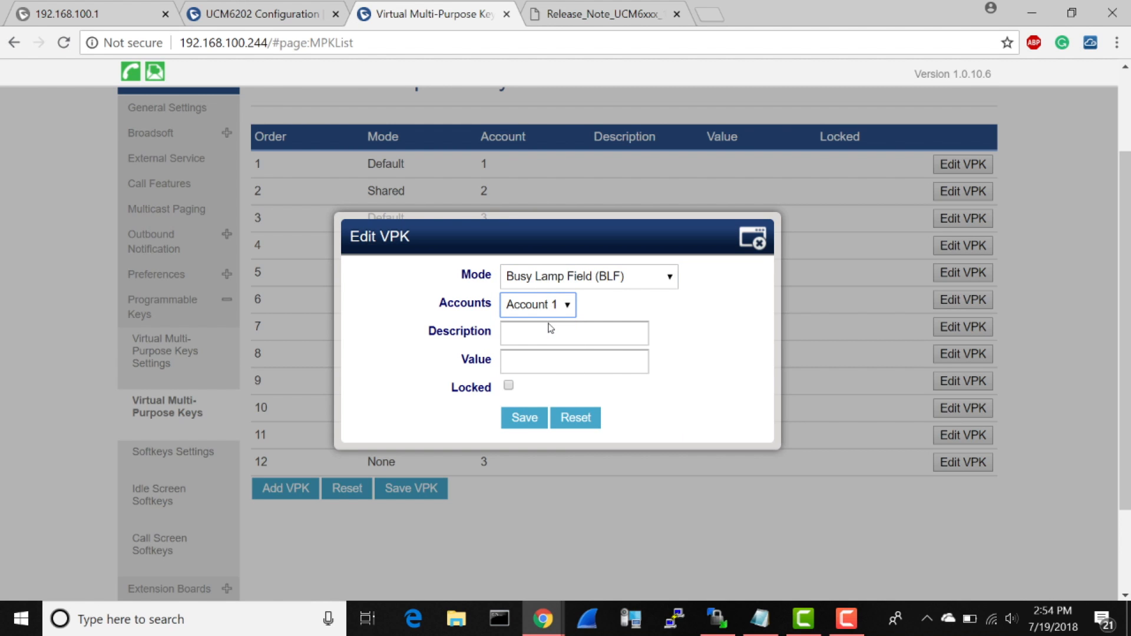
Step: Set VPK 4's description to IMM and its value to 777
click(544, 337)
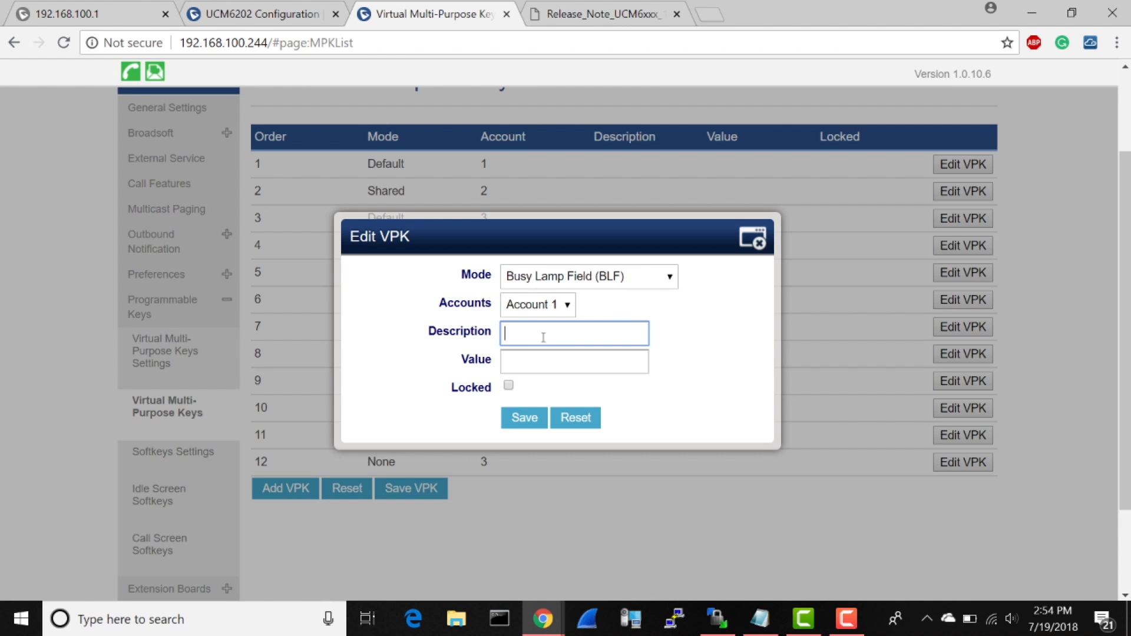
text(1)
text(MM)
click(536, 362)
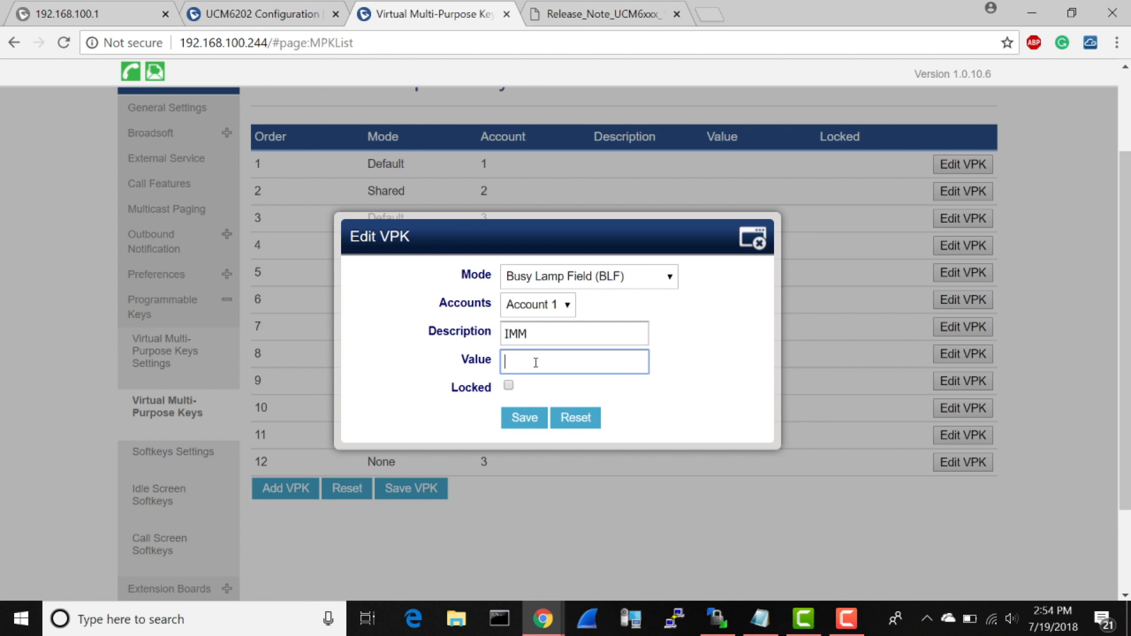
text(777)
Step: Lock VPK 4 and save both the key and the phone's VPK list
click(508, 387)
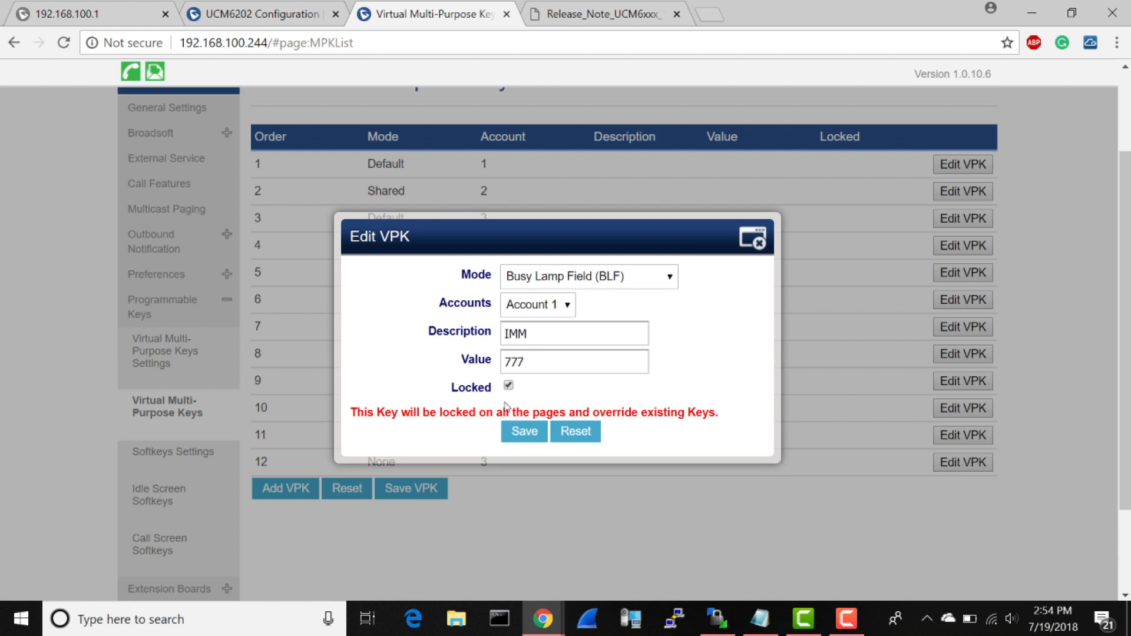
click(518, 435)
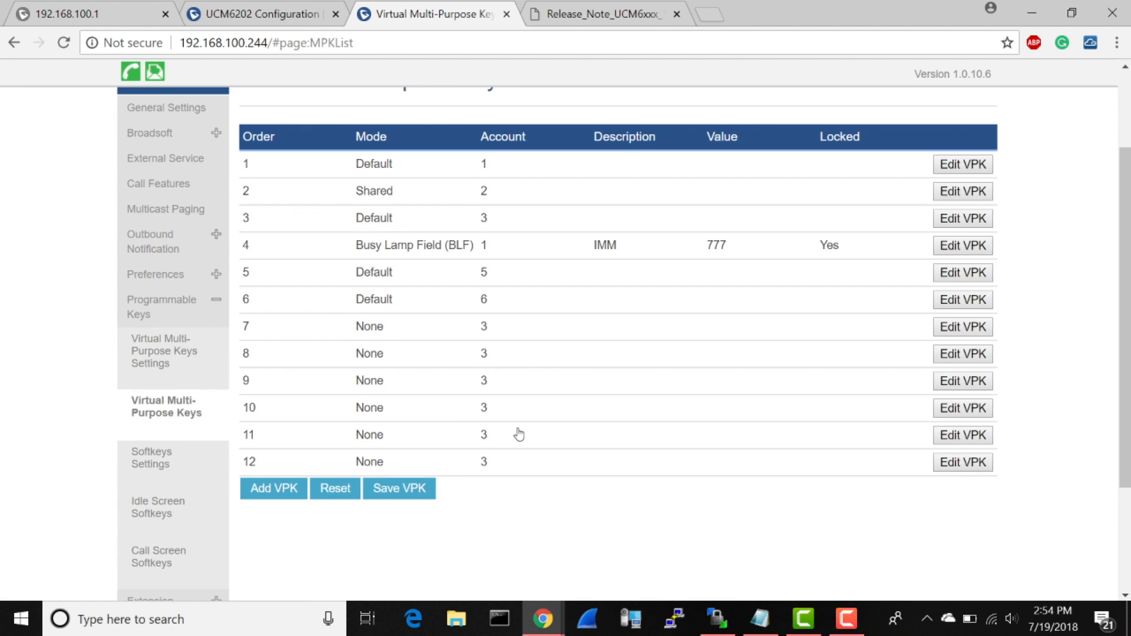
click(398, 489)
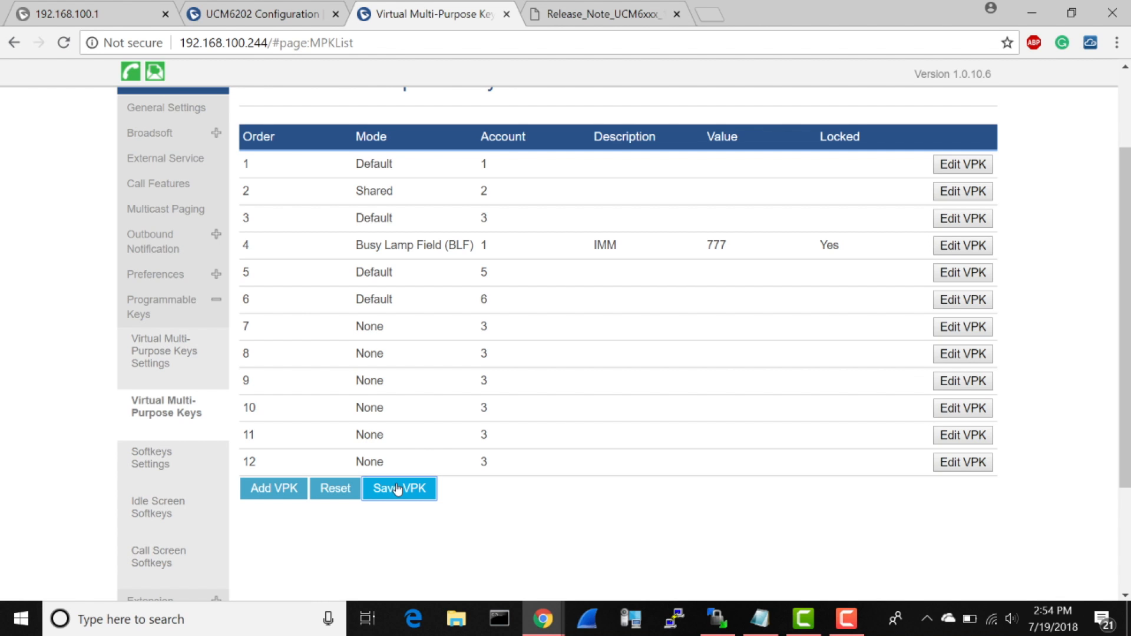
Step: Switch back to the UCM6202 inbound routes and check the OtherSIPTrunk route's global inbound mode
click(264, 14)
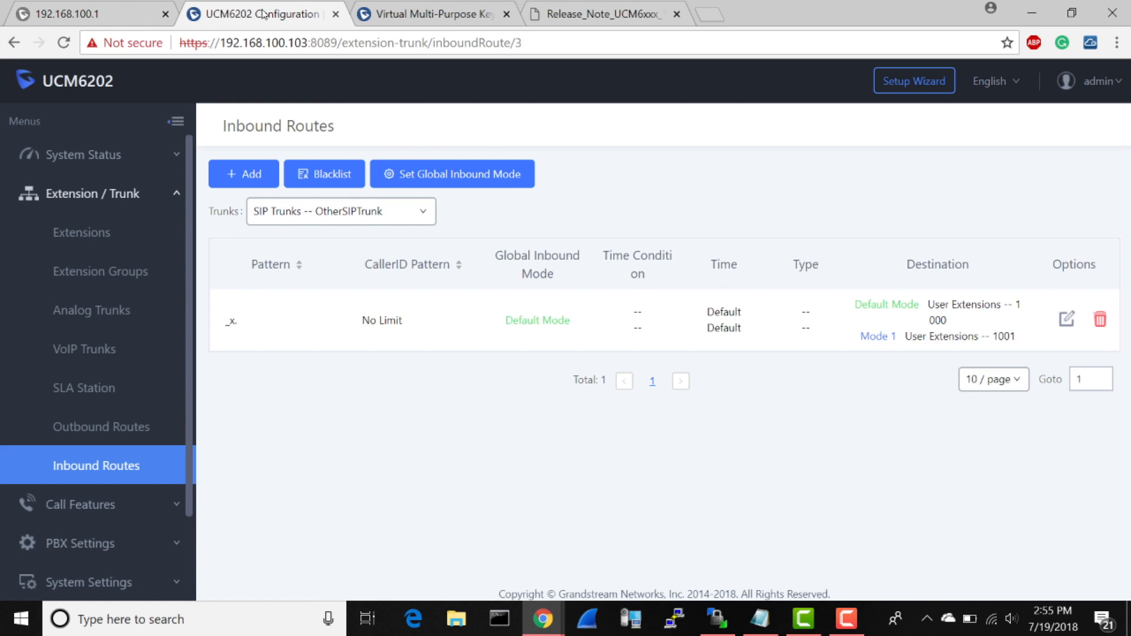
double_click(521, 319)
click(516, 388)
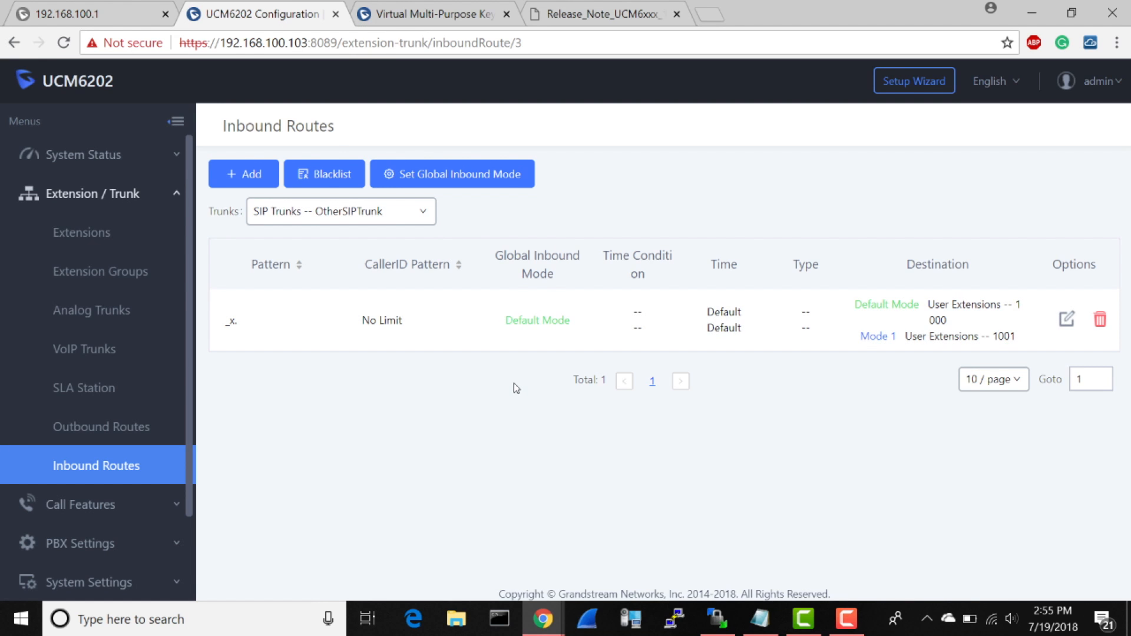